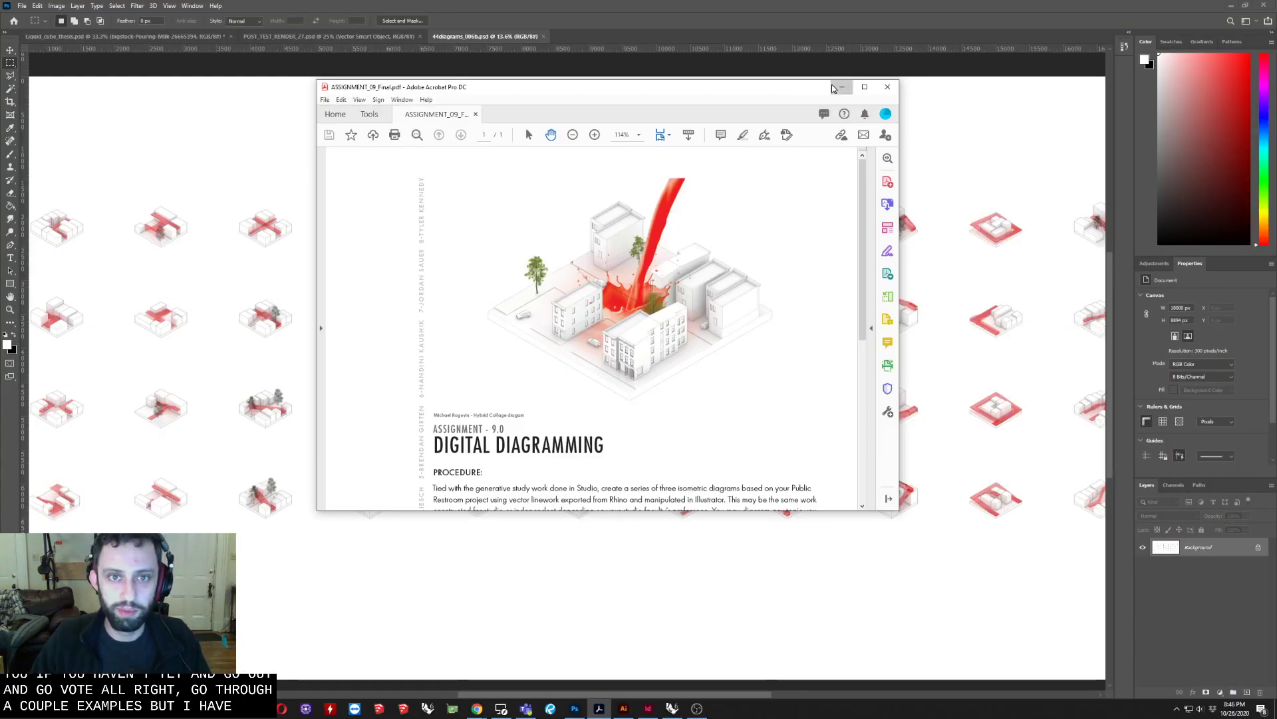
Switch from the assignment PDF to Illustrator's Findlay Market site maps and select the black footprint map.
left_click(840, 87)
left_click(622, 708)
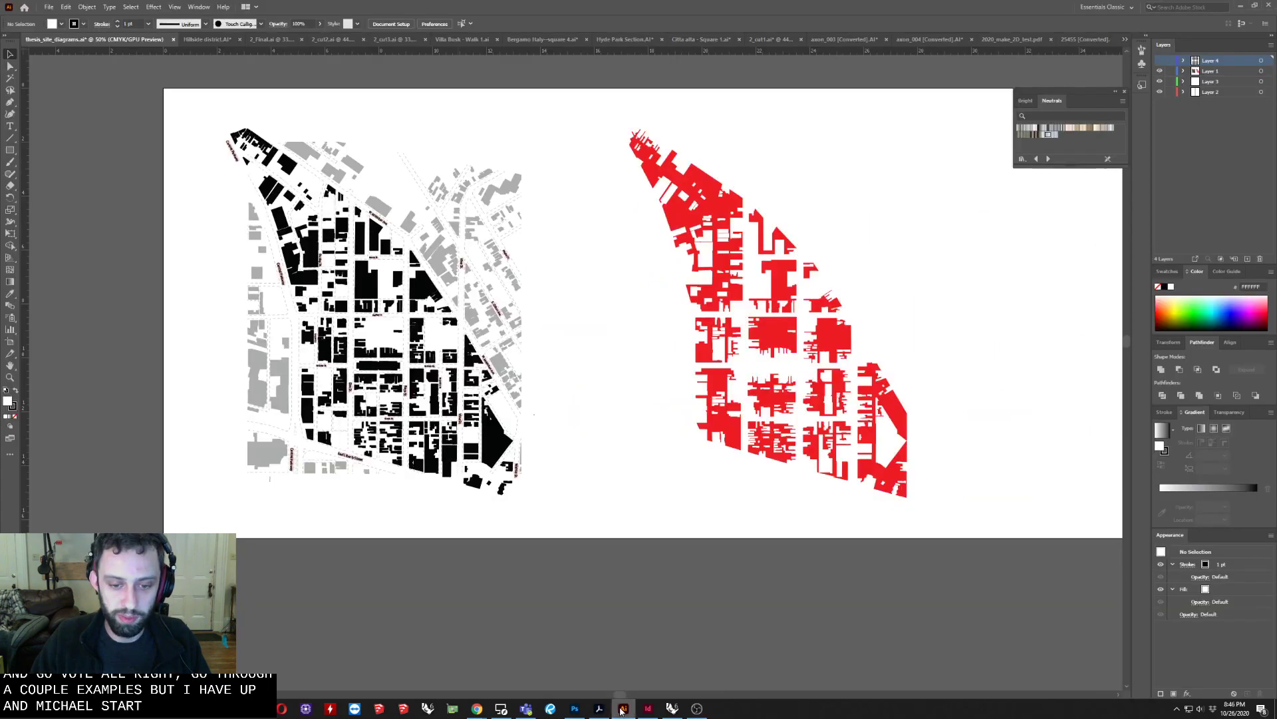
scroll(67, 483, "down", 1)
scroll(221, 486, "up", 1)
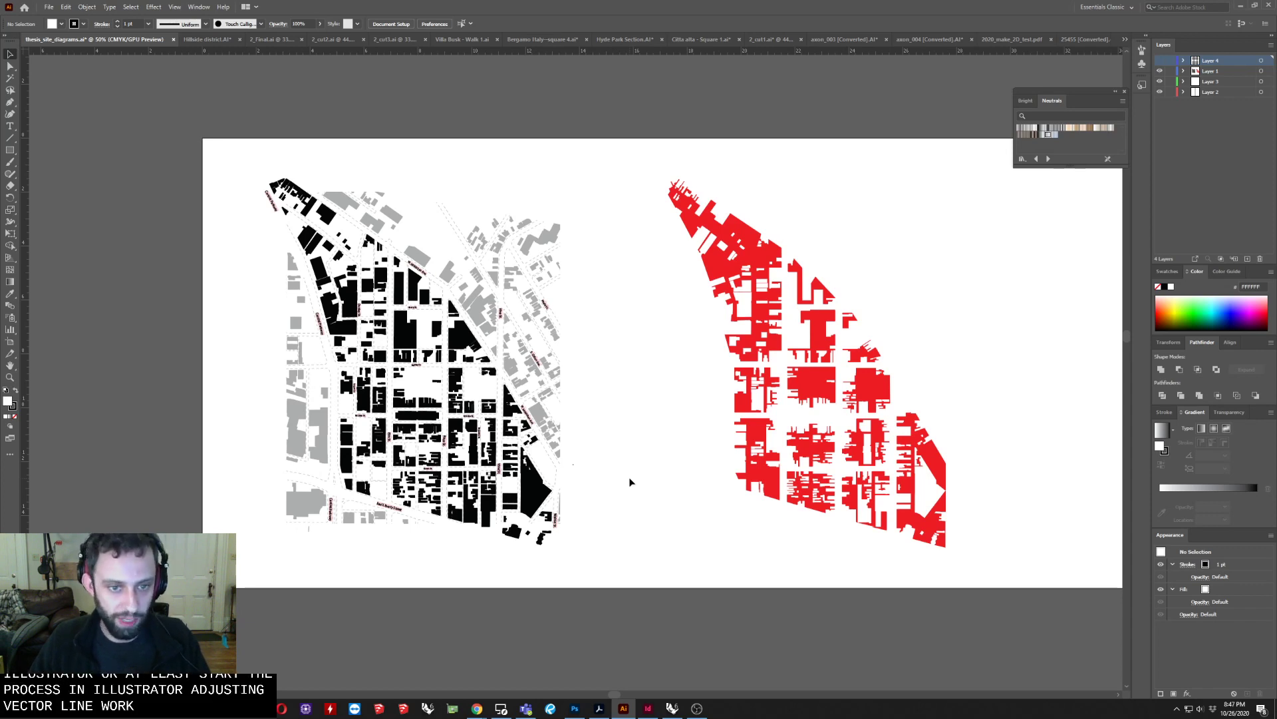
scroll(531, 447, "down", 2)
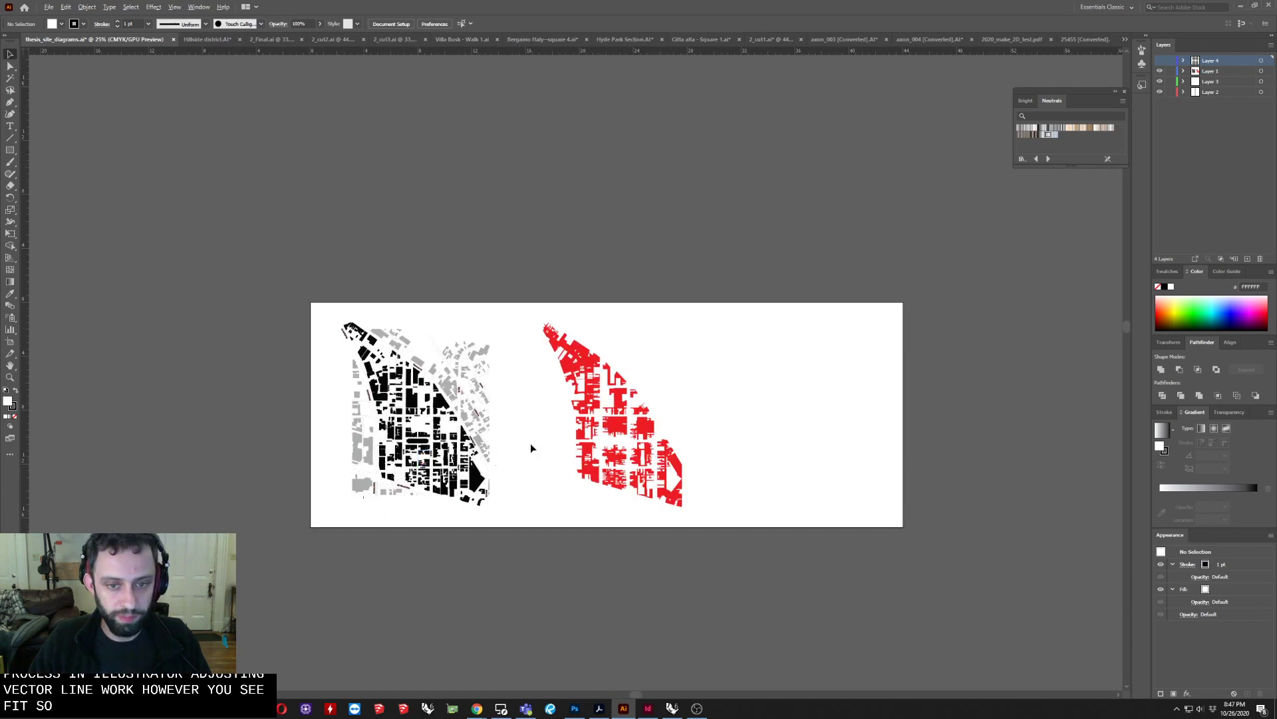
scroll(531, 448, "up", 3)
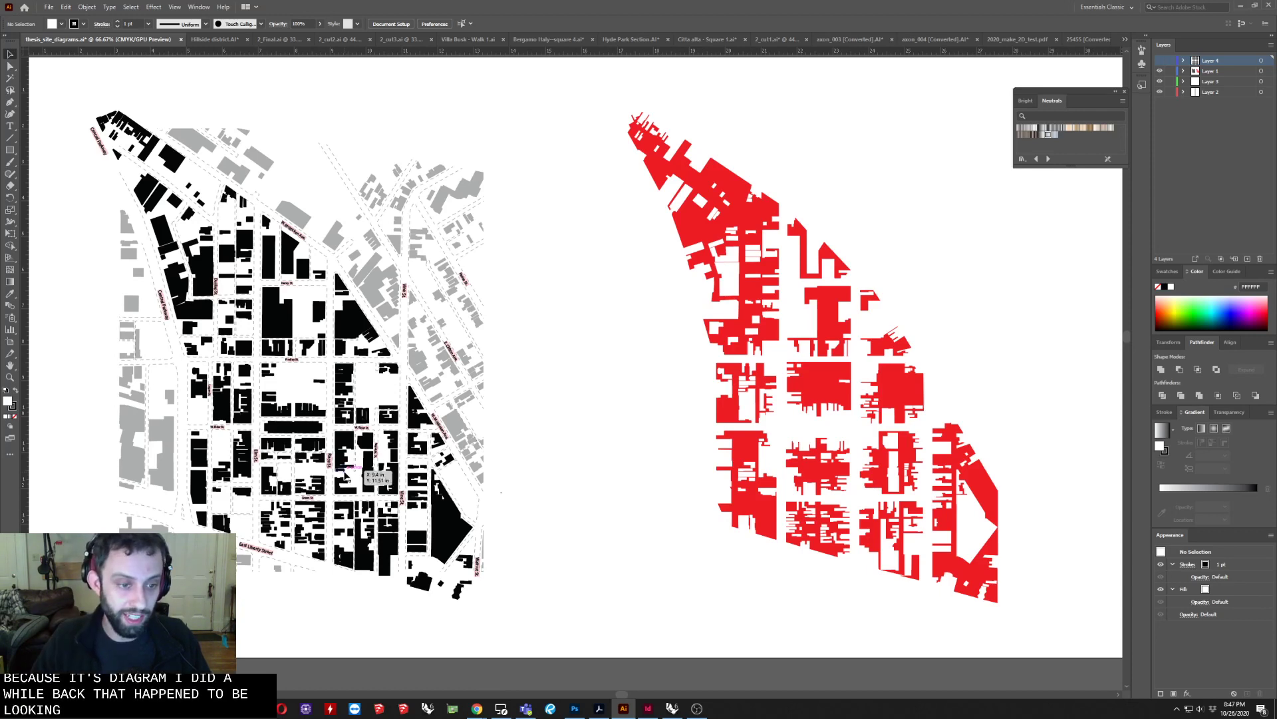
left_click(244, 567)
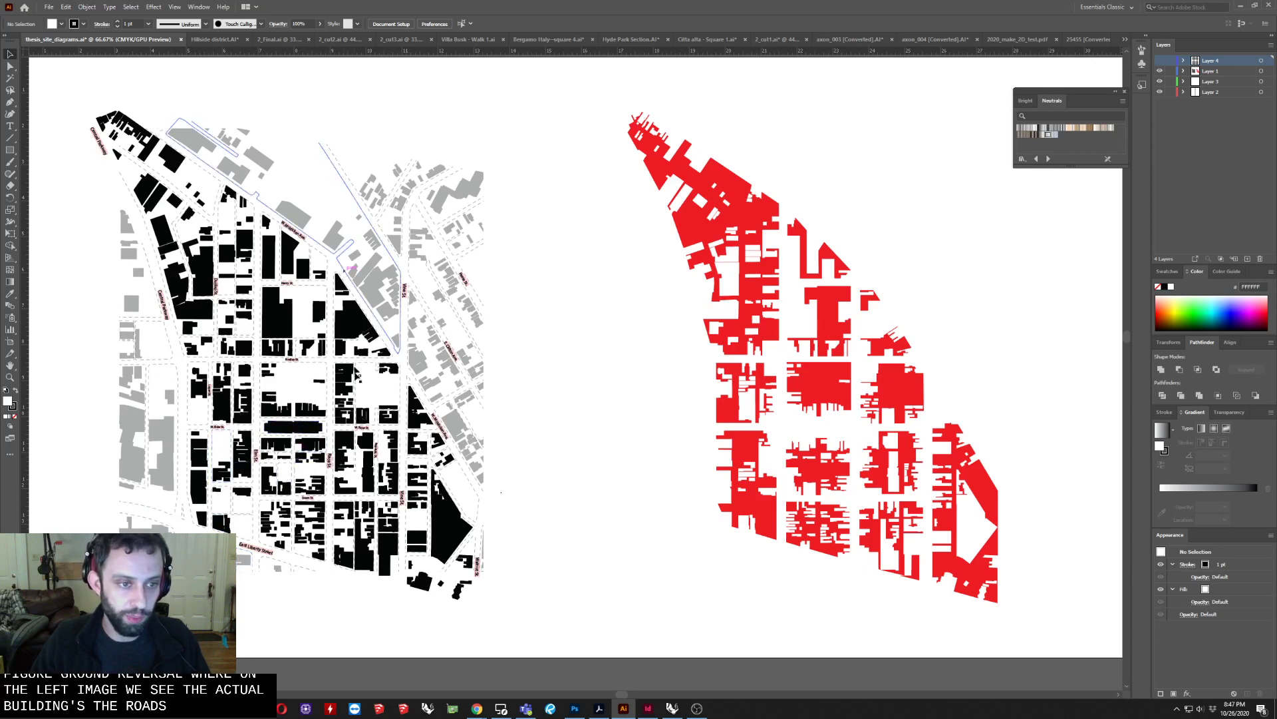
scroll(252, 465, "down", 1)
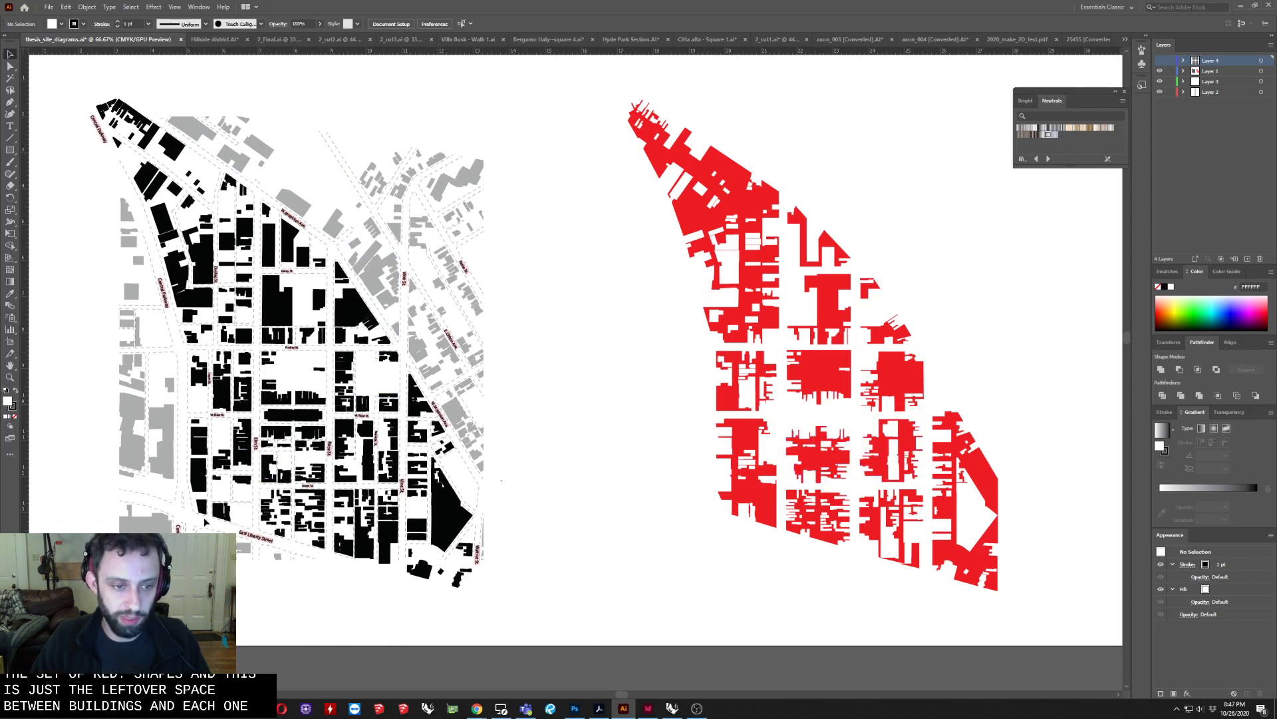
Zoom around and out from the Findlay Market maps, then switch to Hillside district.ai.
scroll(781, 511, "up", 1)
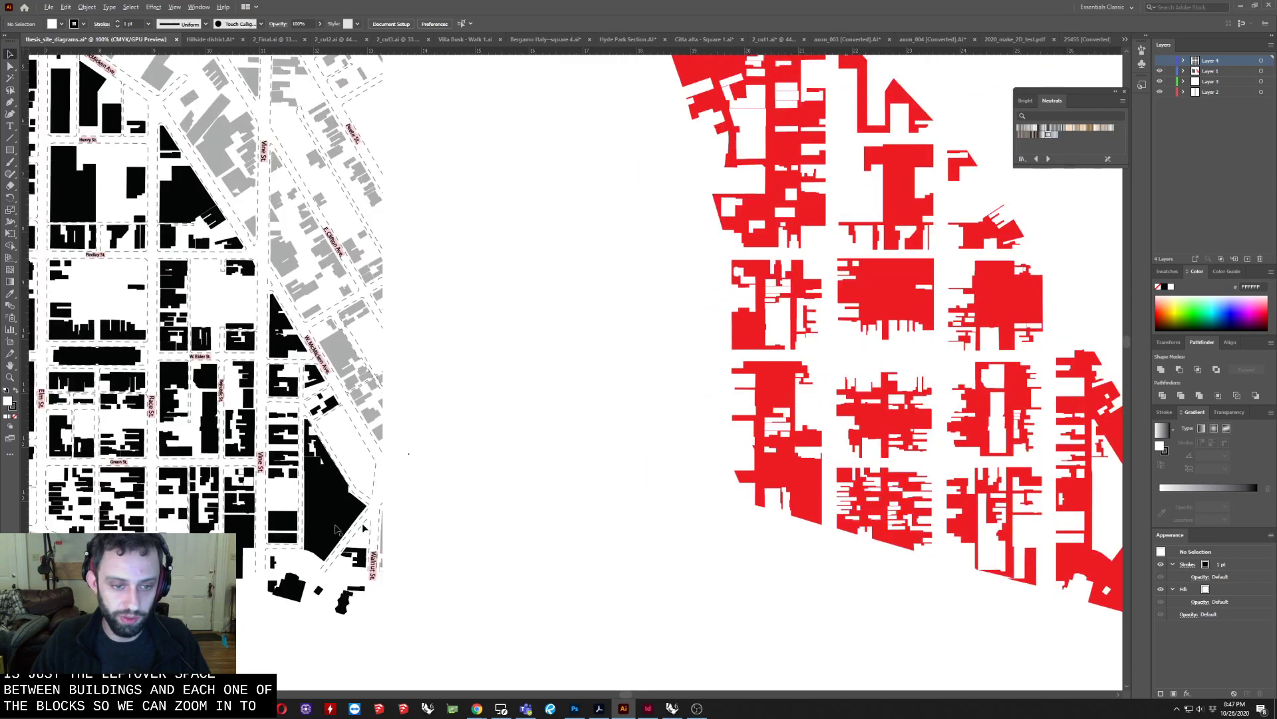
scroll(498, 536, "left", 10)
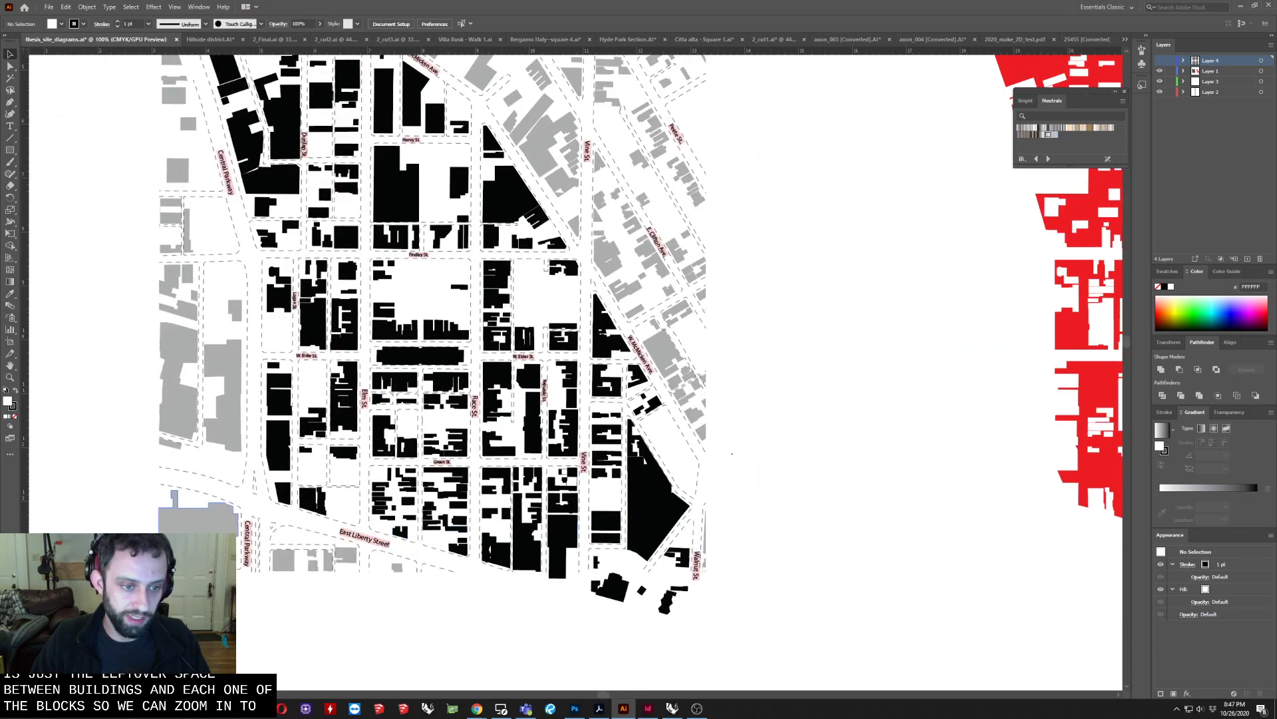
scroll(371, 544, "up", 4)
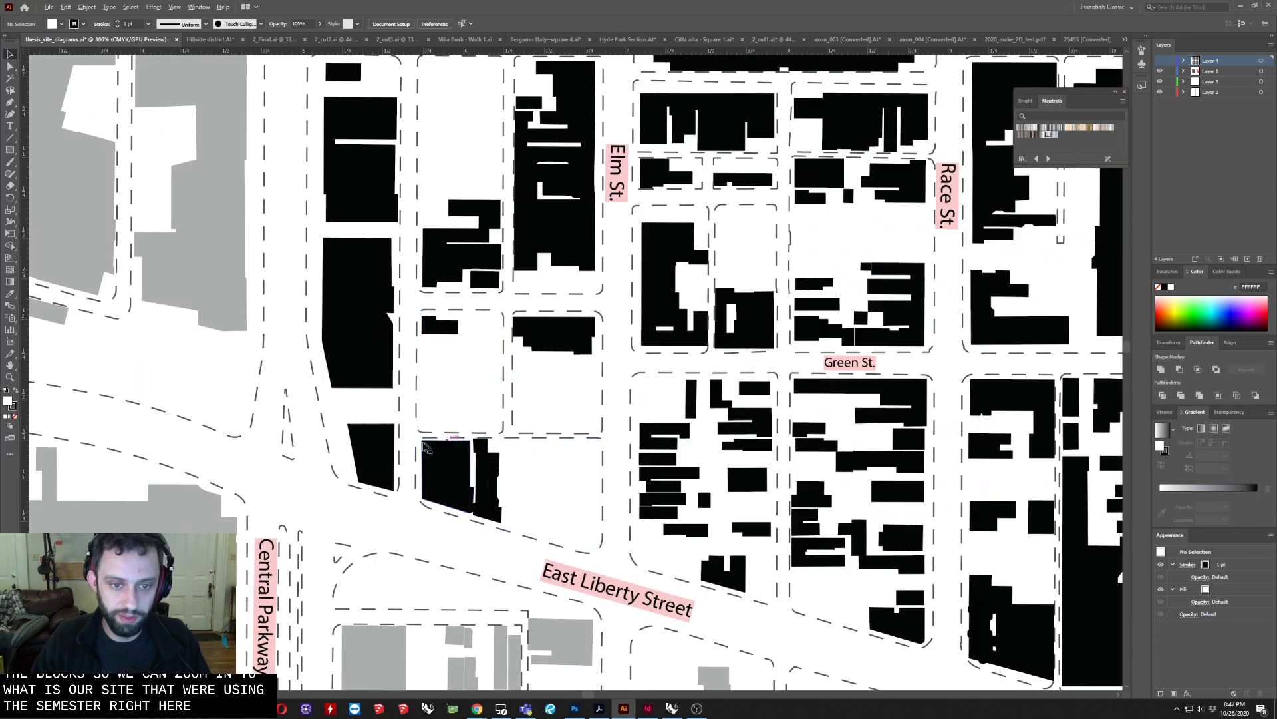
scroll(412, 515, "down", 8)
scroll(781, 445, "up", 1)
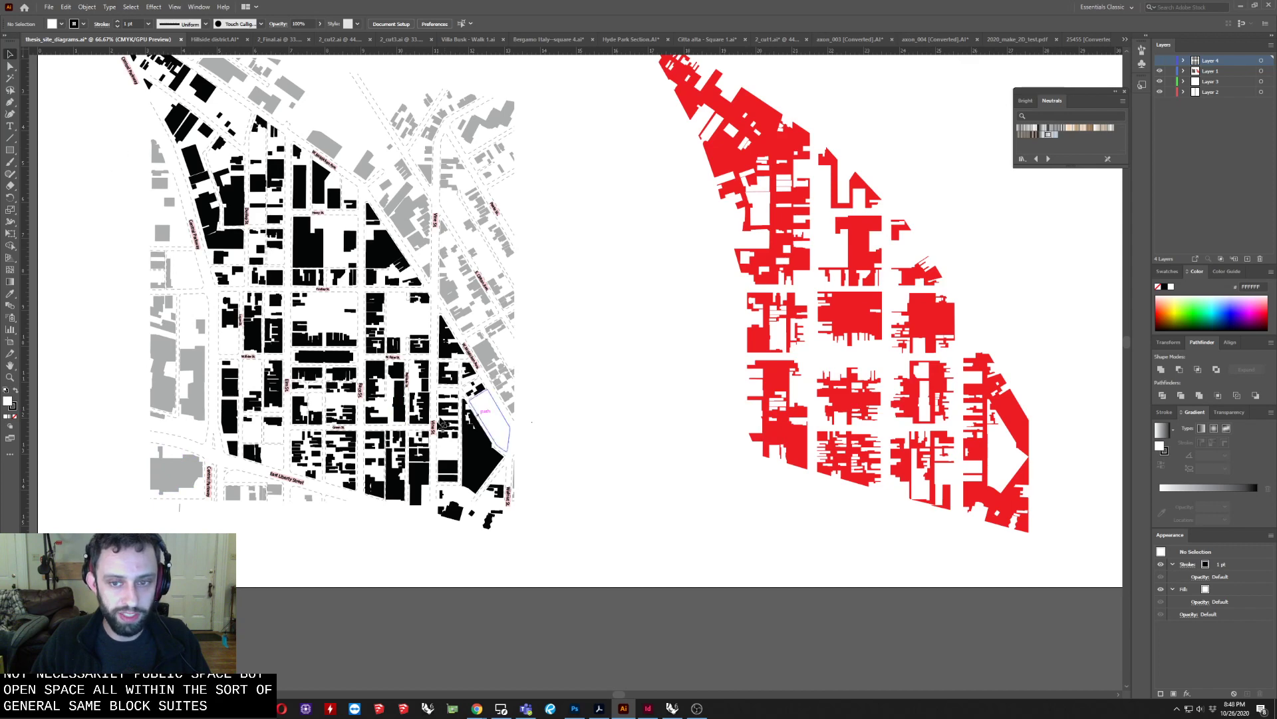
scroll(742, 348, "down", 2)
scroll(742, 348, "up", 2)
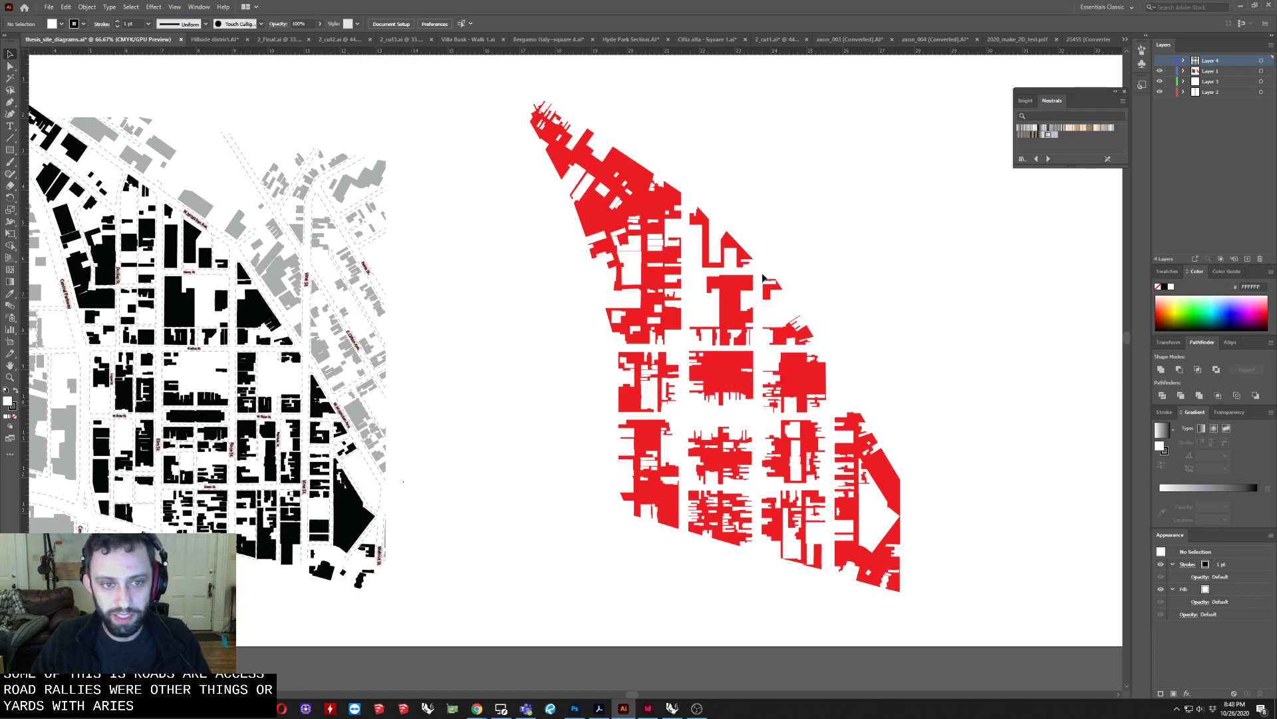
scroll(797, 325, "down", 1)
scroll(890, 377, "up", 1)
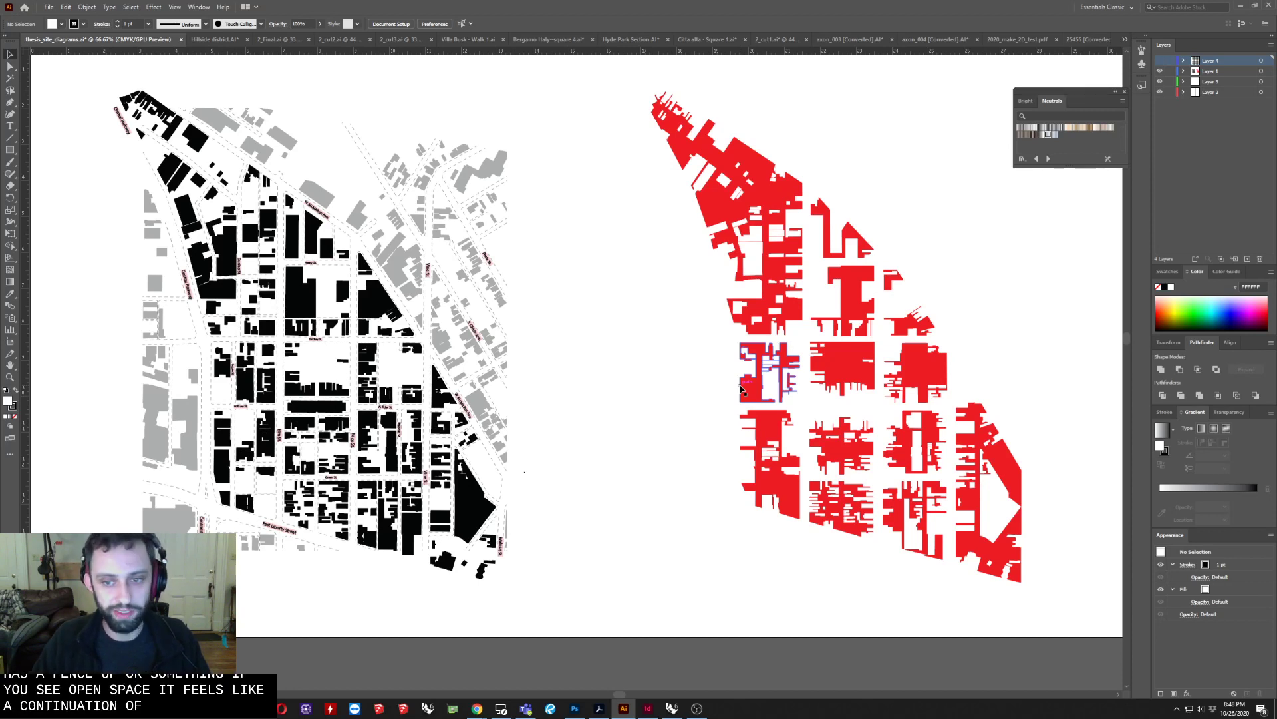
key("ctrl+minus")
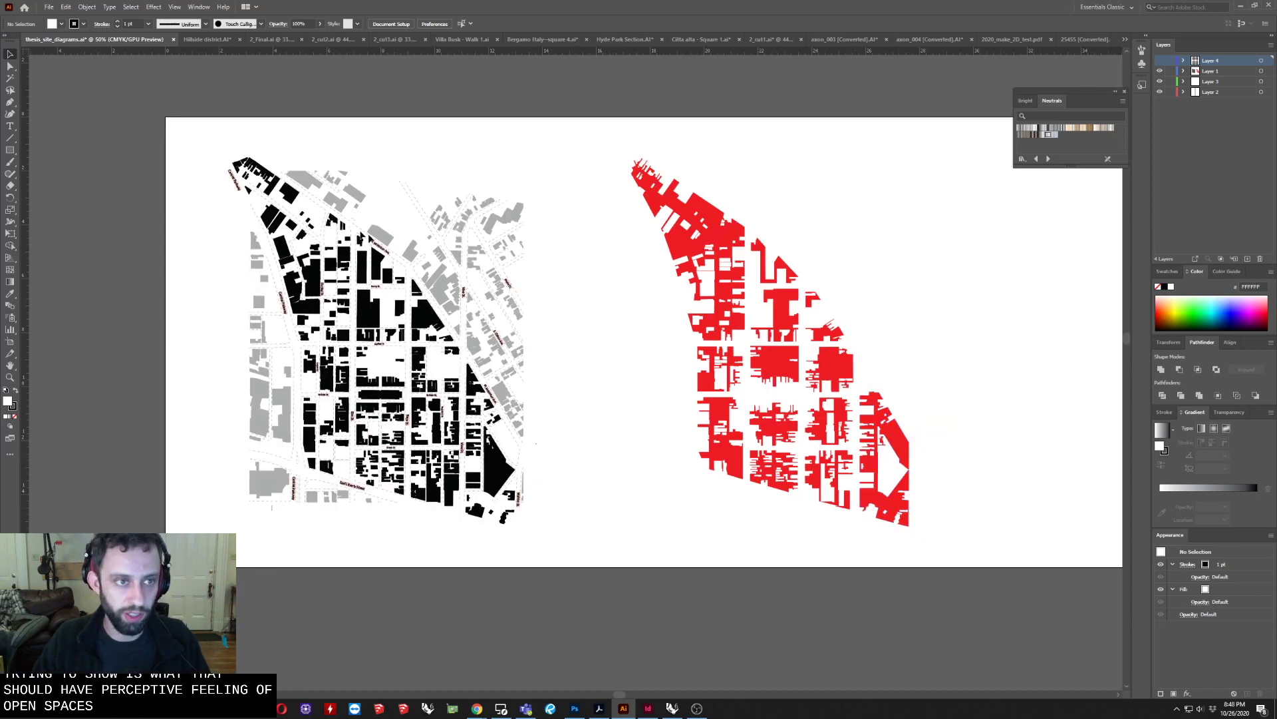
left_click(198, 42)
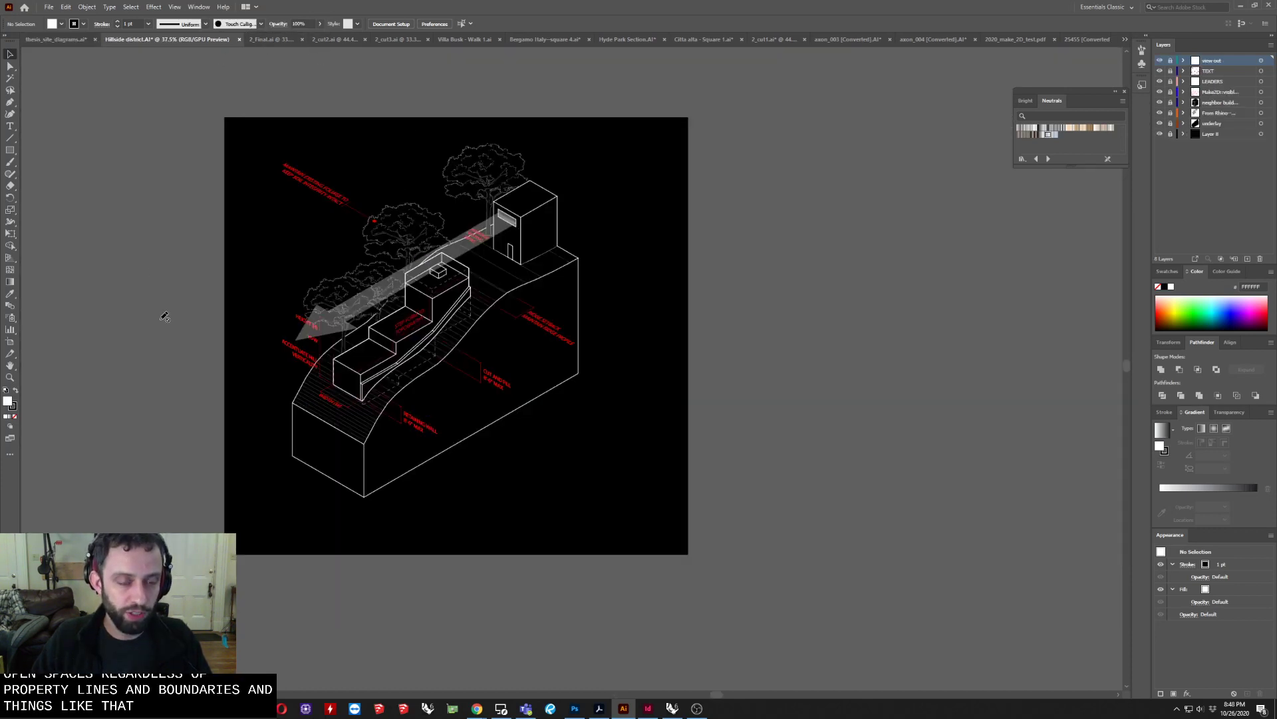
Hide Layer 8, the black background, in the Hillside district drawing.
scroll(166, 316, "up", 1)
scroll(488, 393, "up", 1)
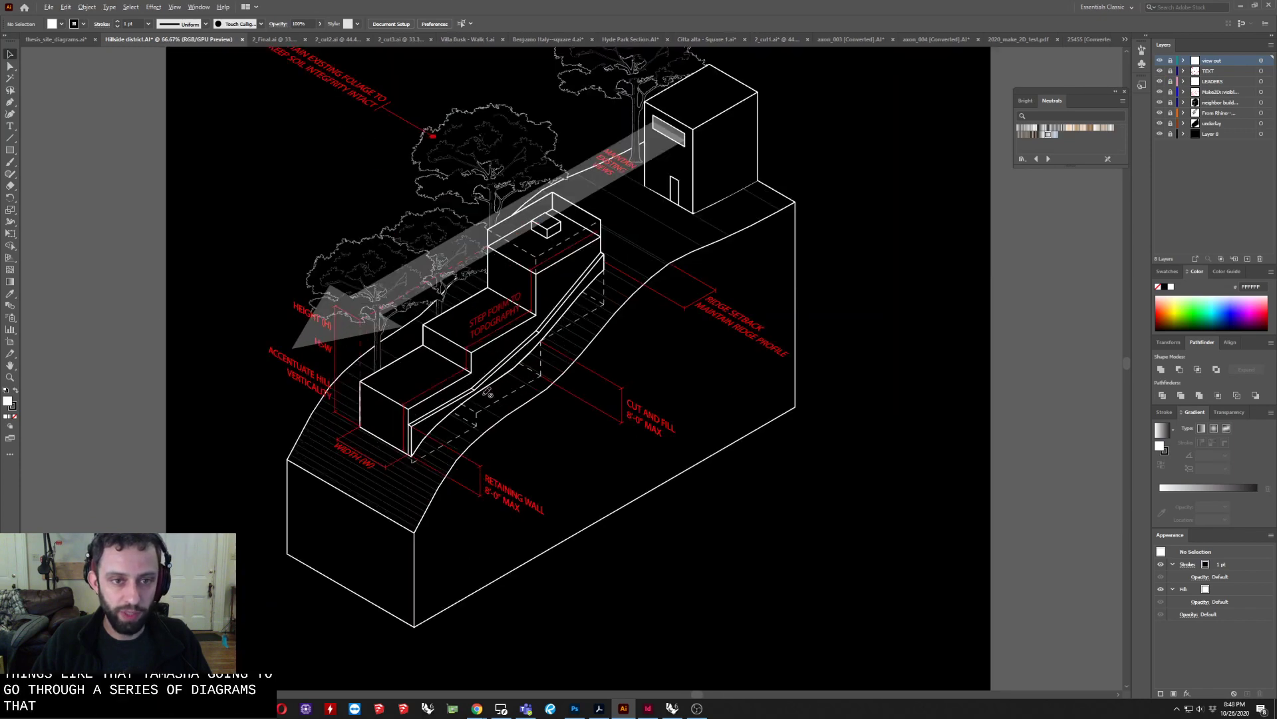
scroll(466, 406, "down", 1)
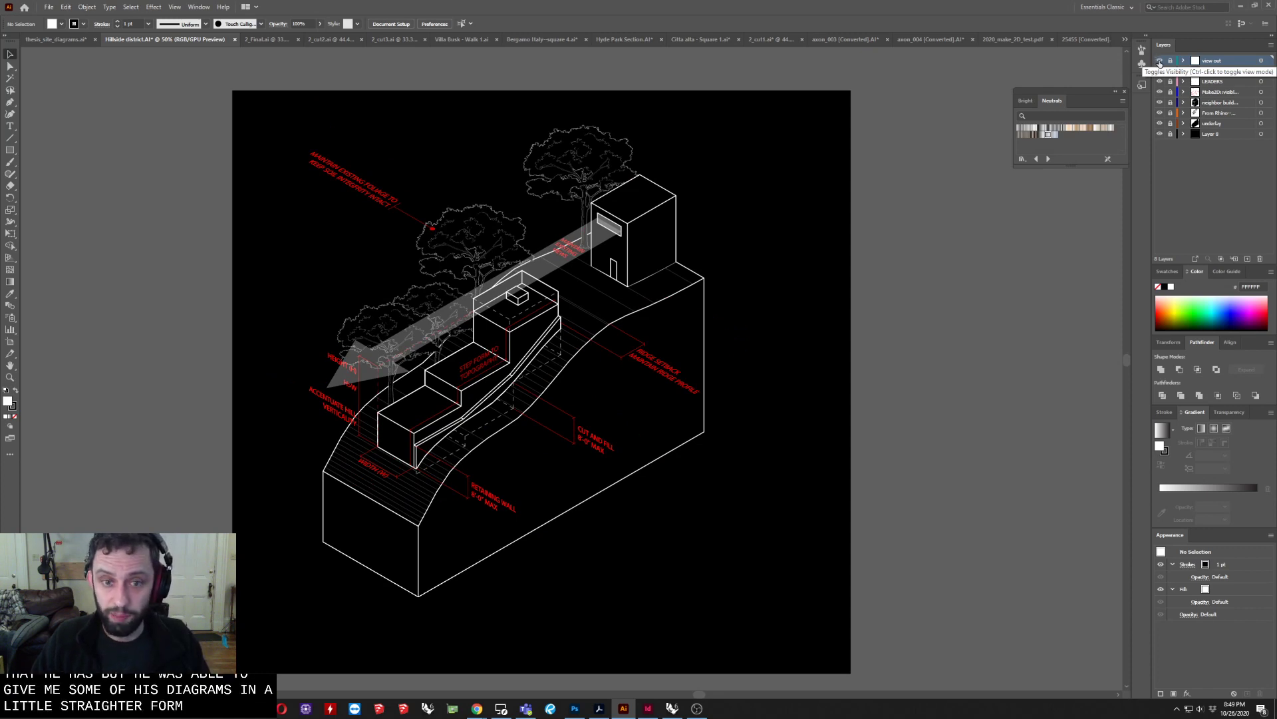
left_click(1160, 134)
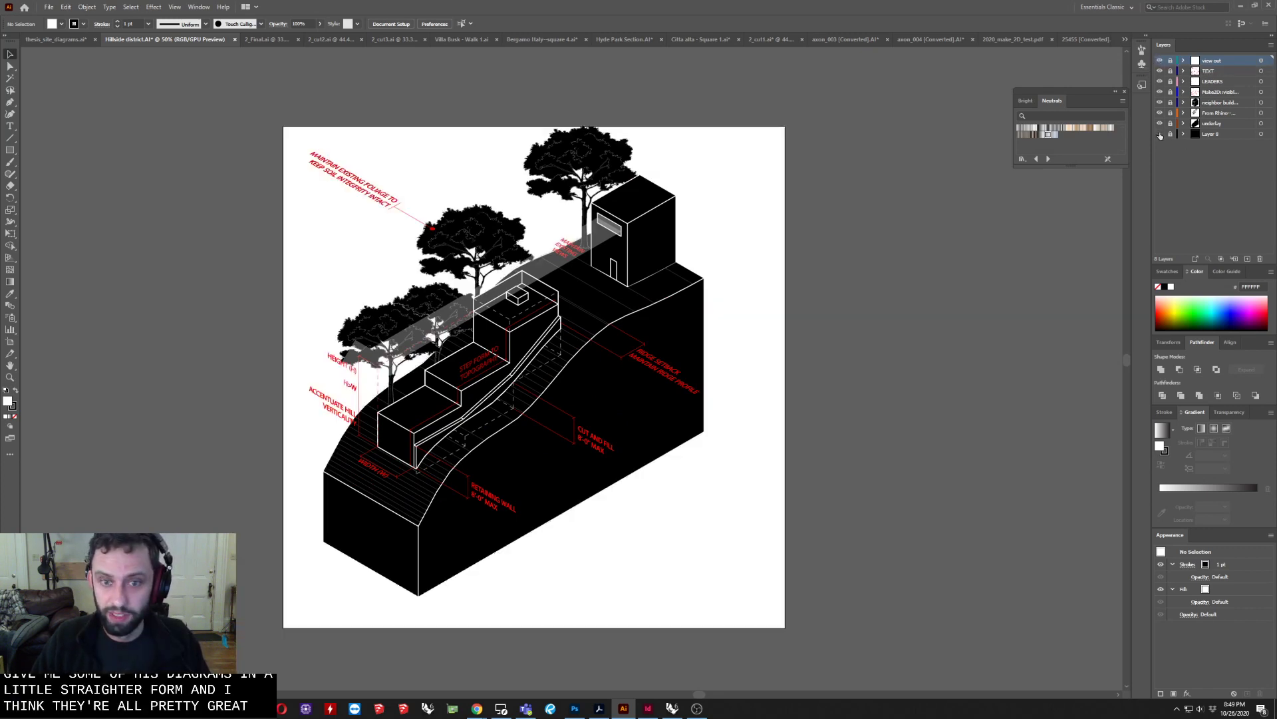
Hide view out, TEXT and LEADERS; show Rhino linework, hillside mass and neighbor building layers.
left_click(1161, 133)
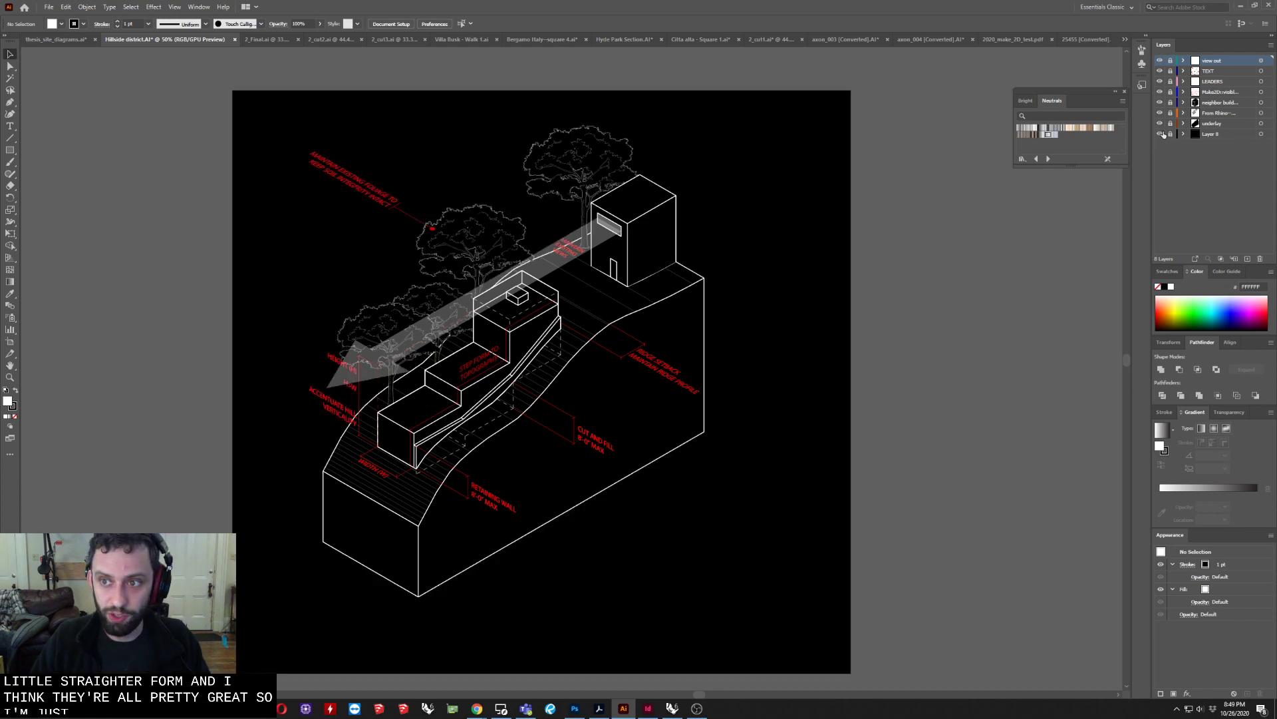
left_click_drag(1160, 60, 1160, 128)
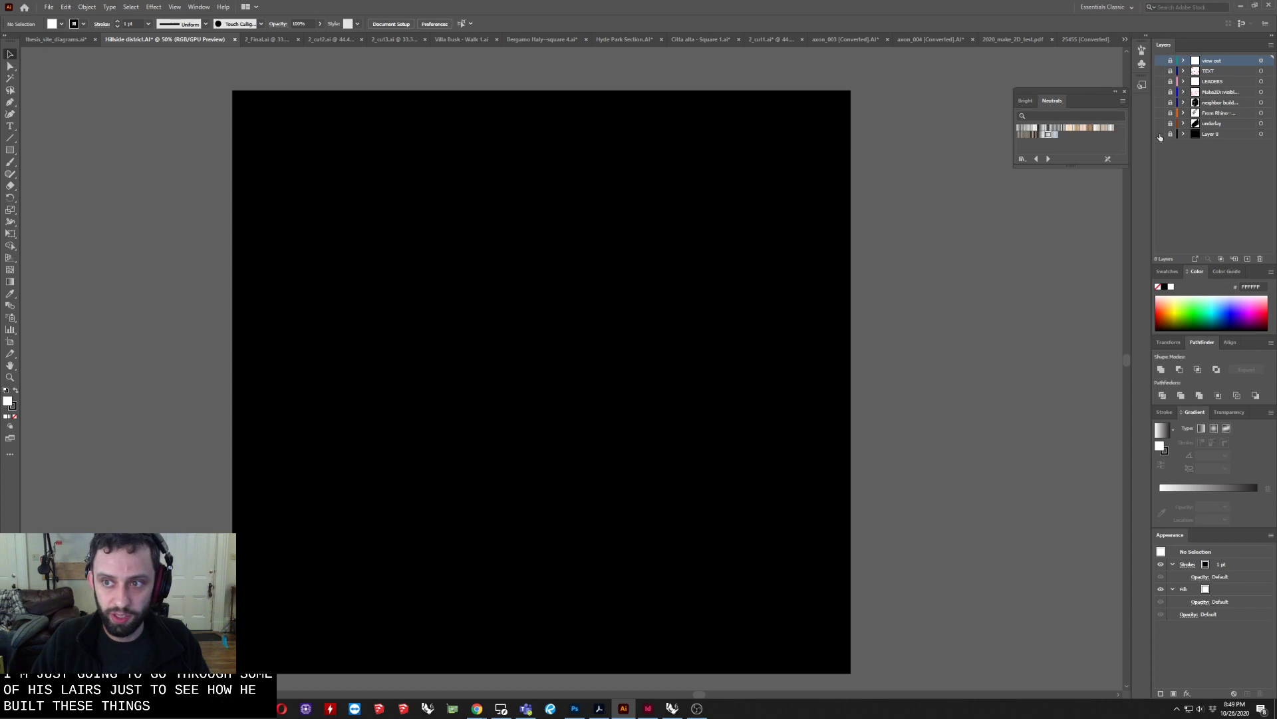
left_click(1160, 133)
left_click(1160, 112)
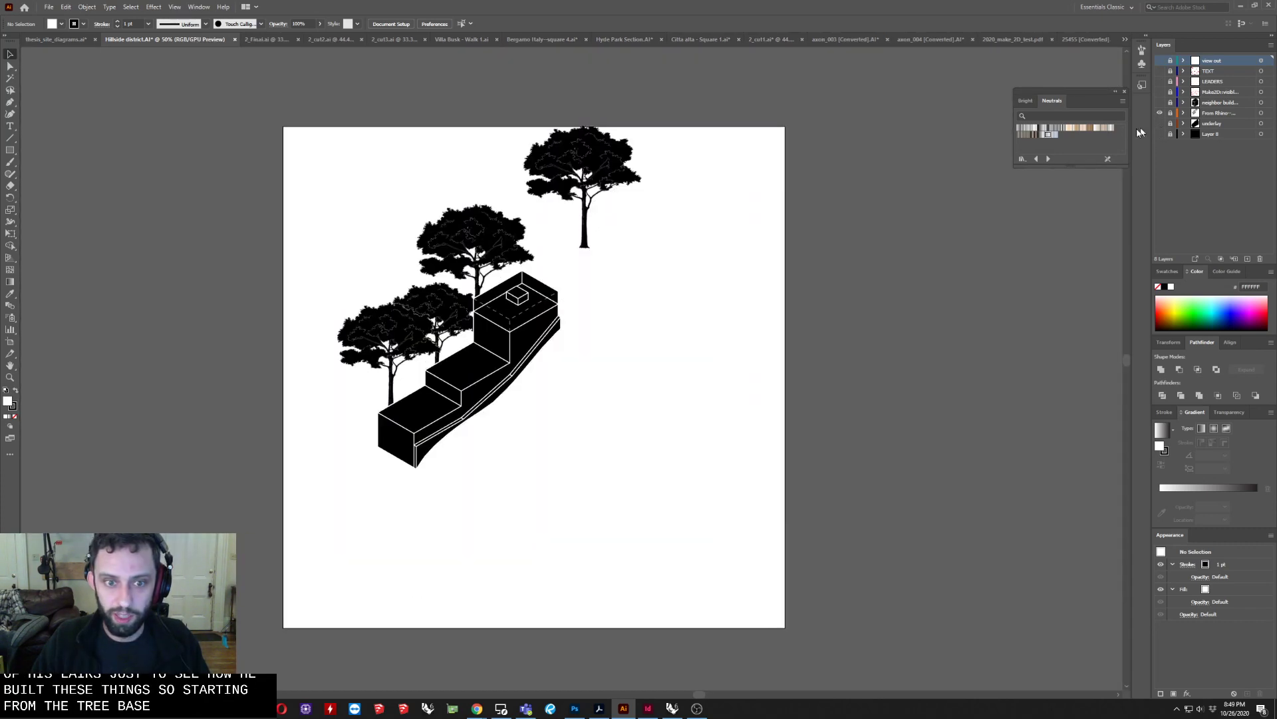
left_click(1160, 124)
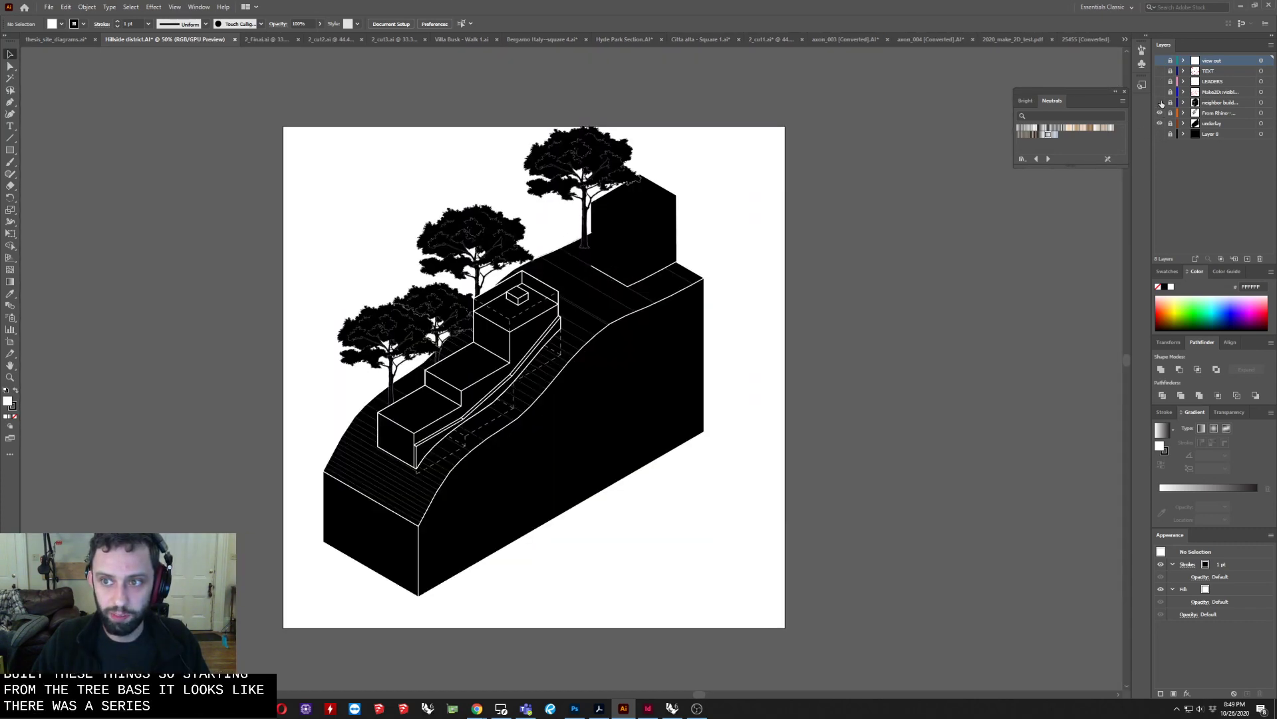
left_click(1161, 102)
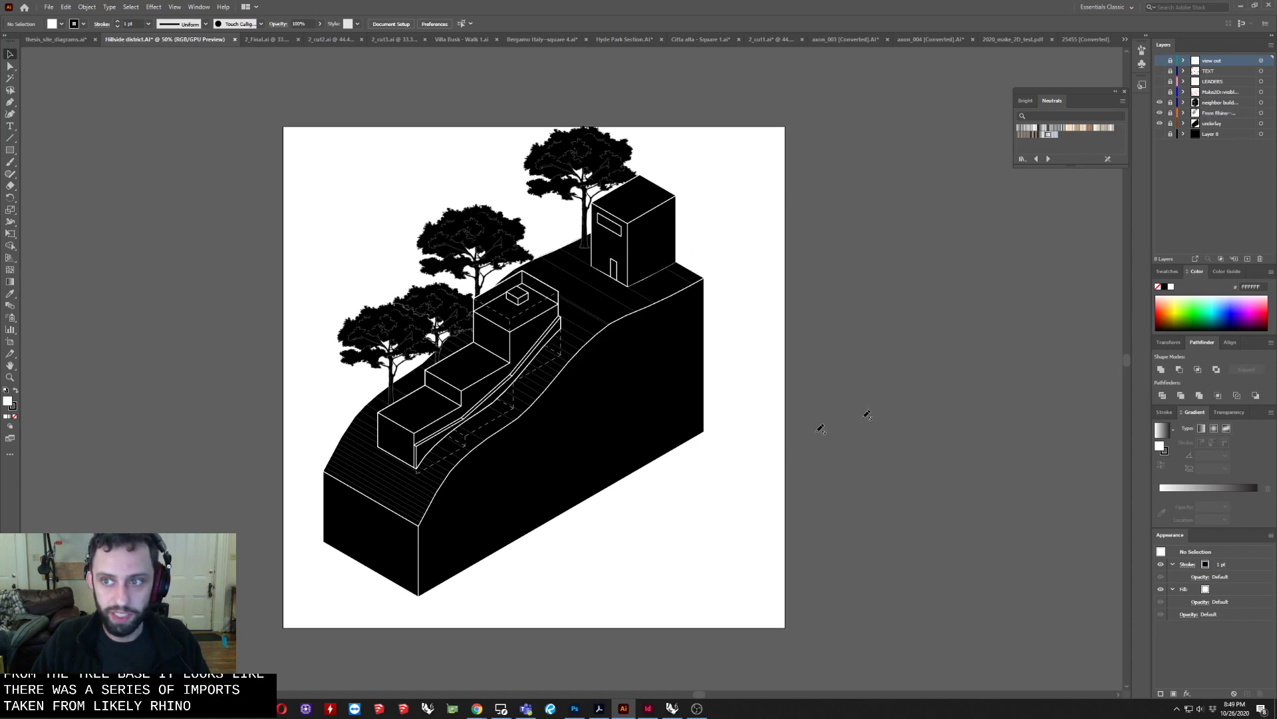
Re-show leader lines, annotation text, view-out band and background, then bring up 2_Final.ai.
left_click(1160, 82)
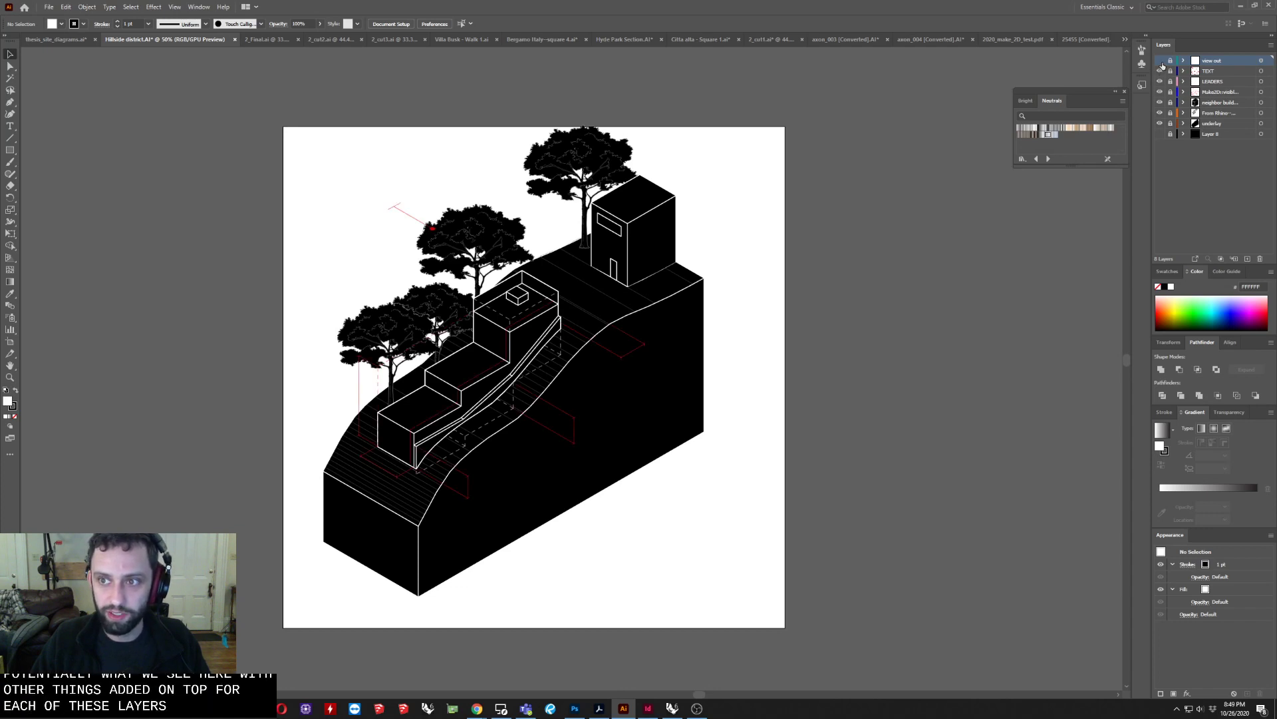
left_click(1160, 70)
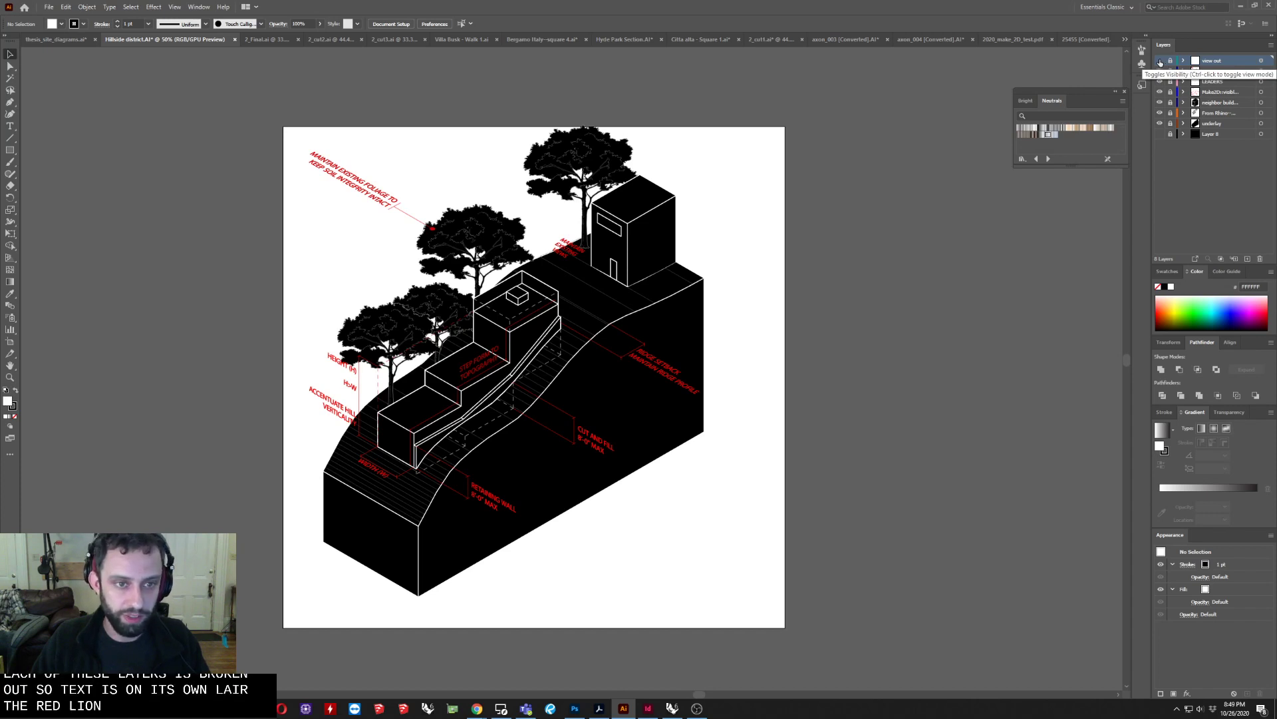
left_click(1160, 61)
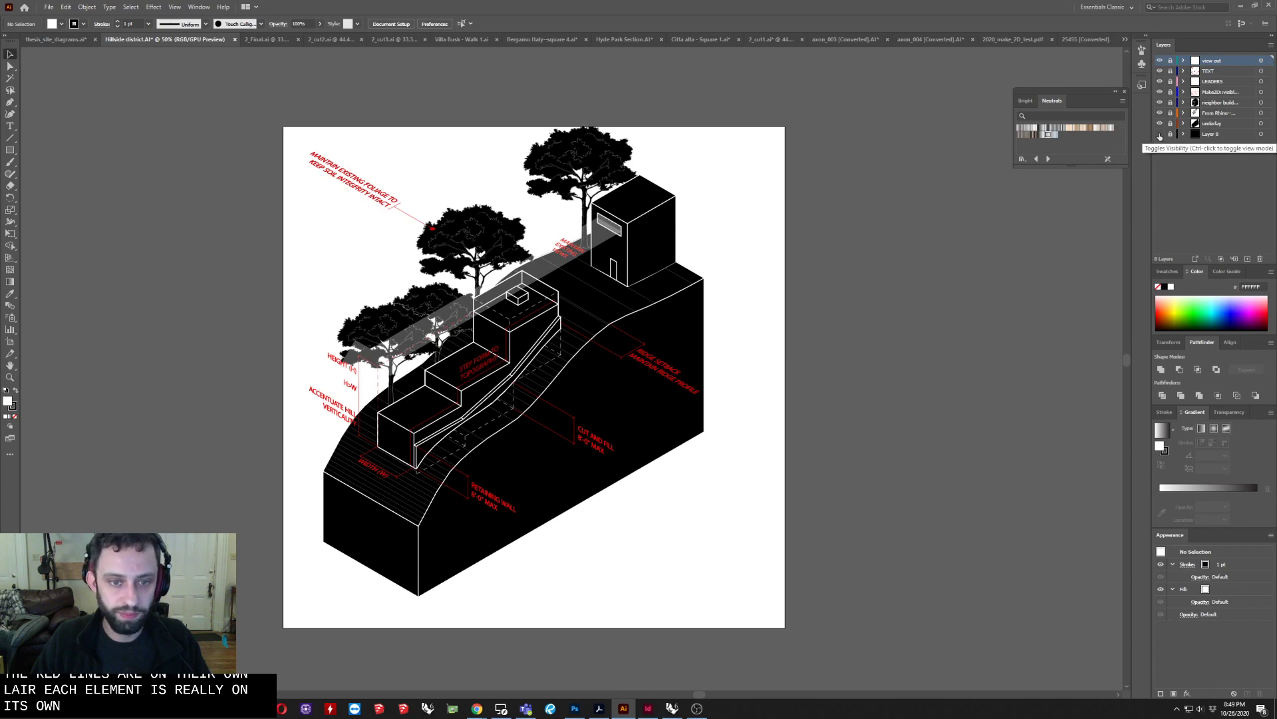
left_click(1160, 134)
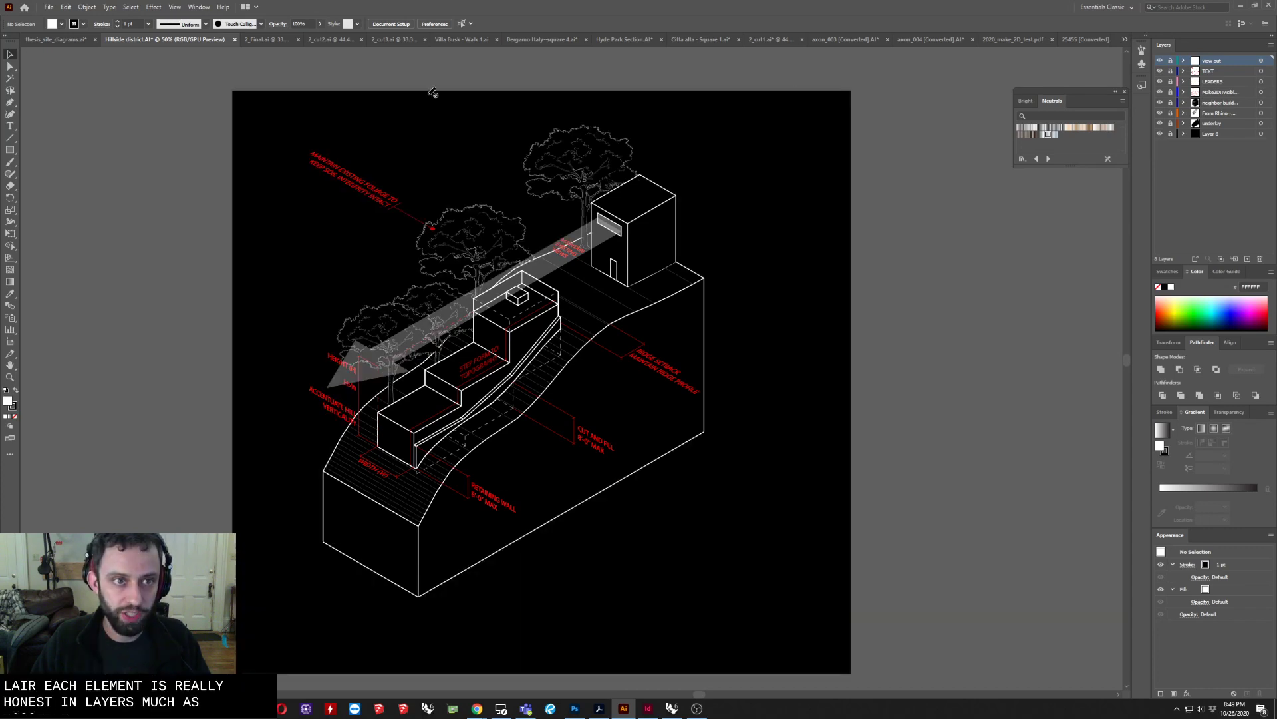
left_click(267, 39)
scroll(384, 416, "up", 2)
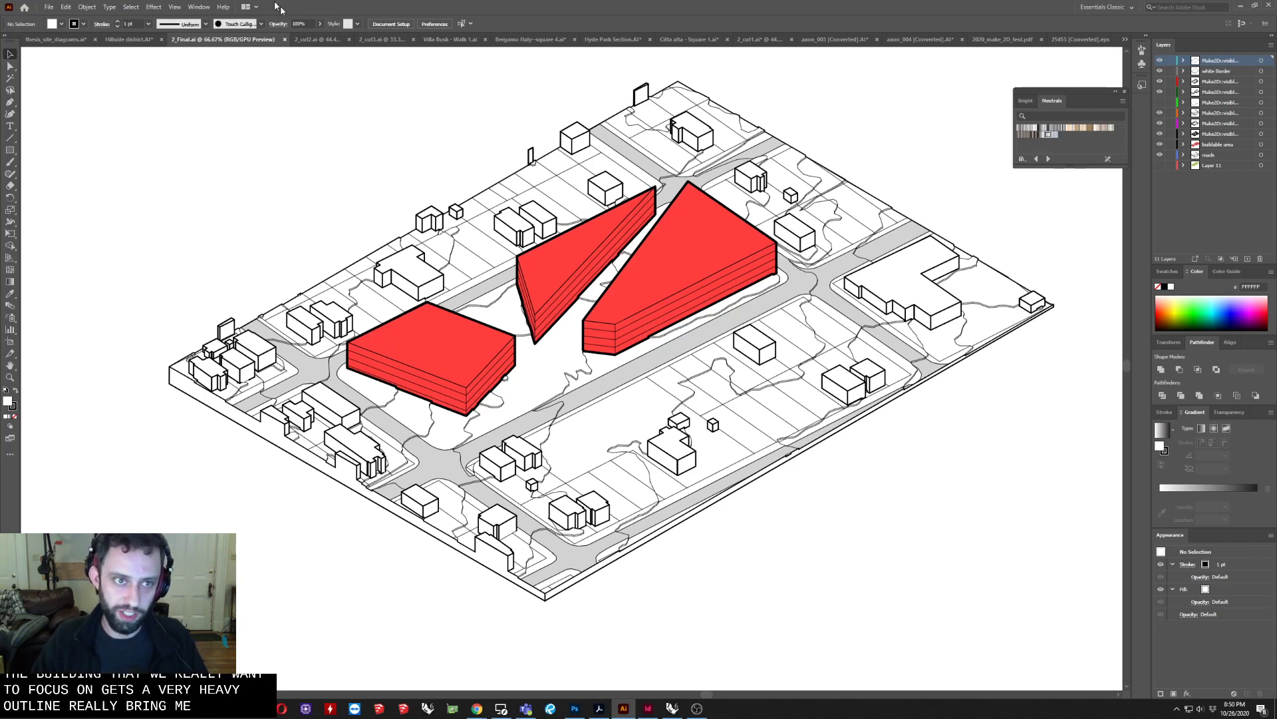
Move through 2_cut2.ai to 2_cut3.ai, with black arrows between the red building masses.
left_click(317, 39)
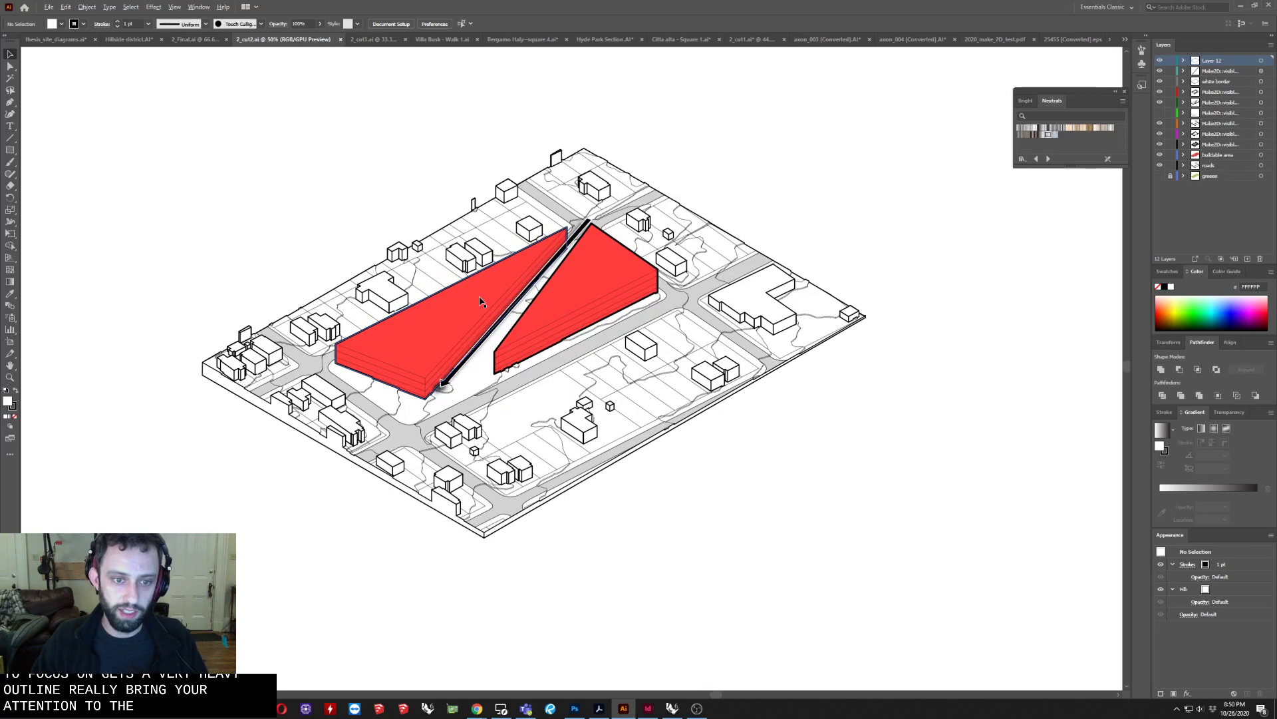
scroll(480, 299, "up", 2)
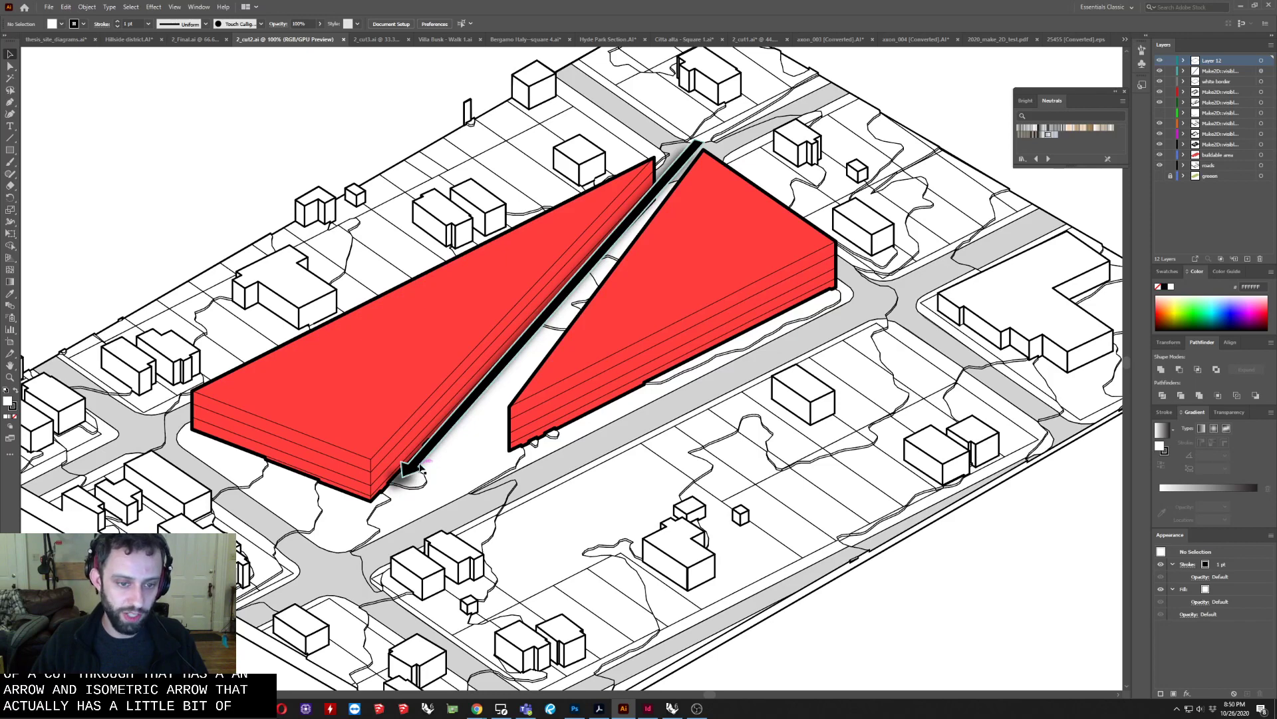
left_click(377, 40)
scroll(665, 309, "up", 4)
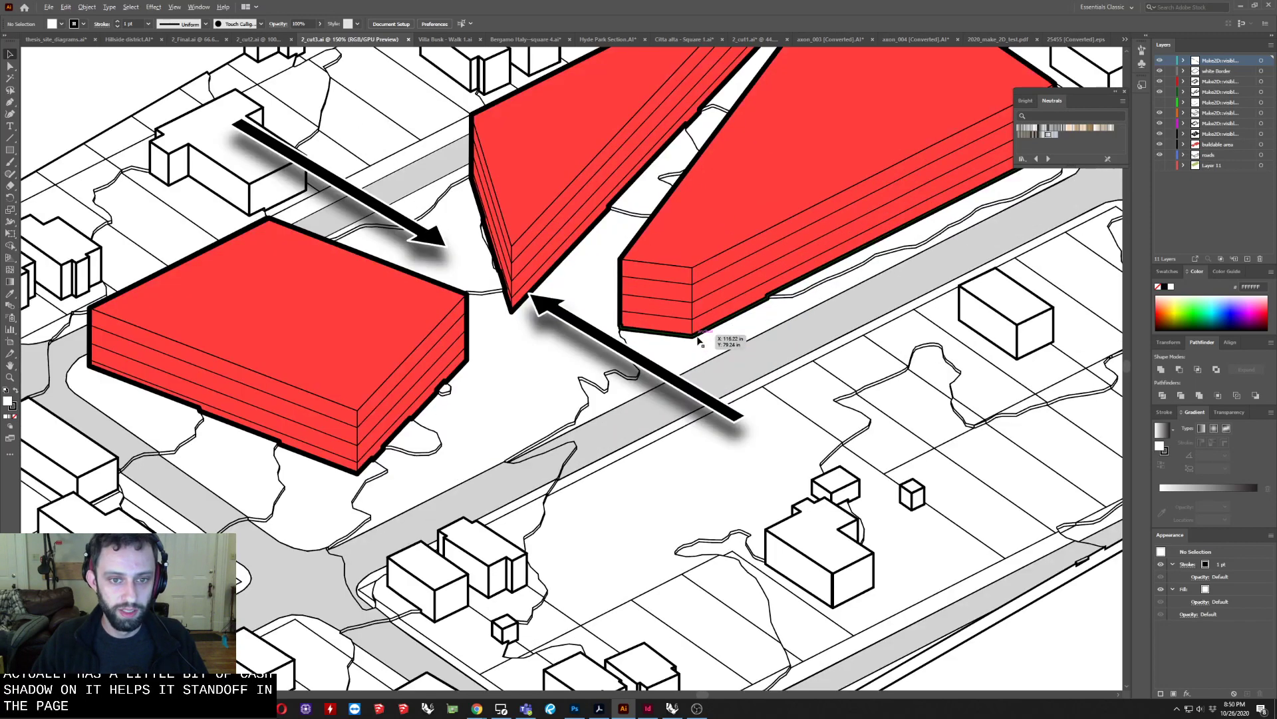
scroll(699, 341, "down", 3)
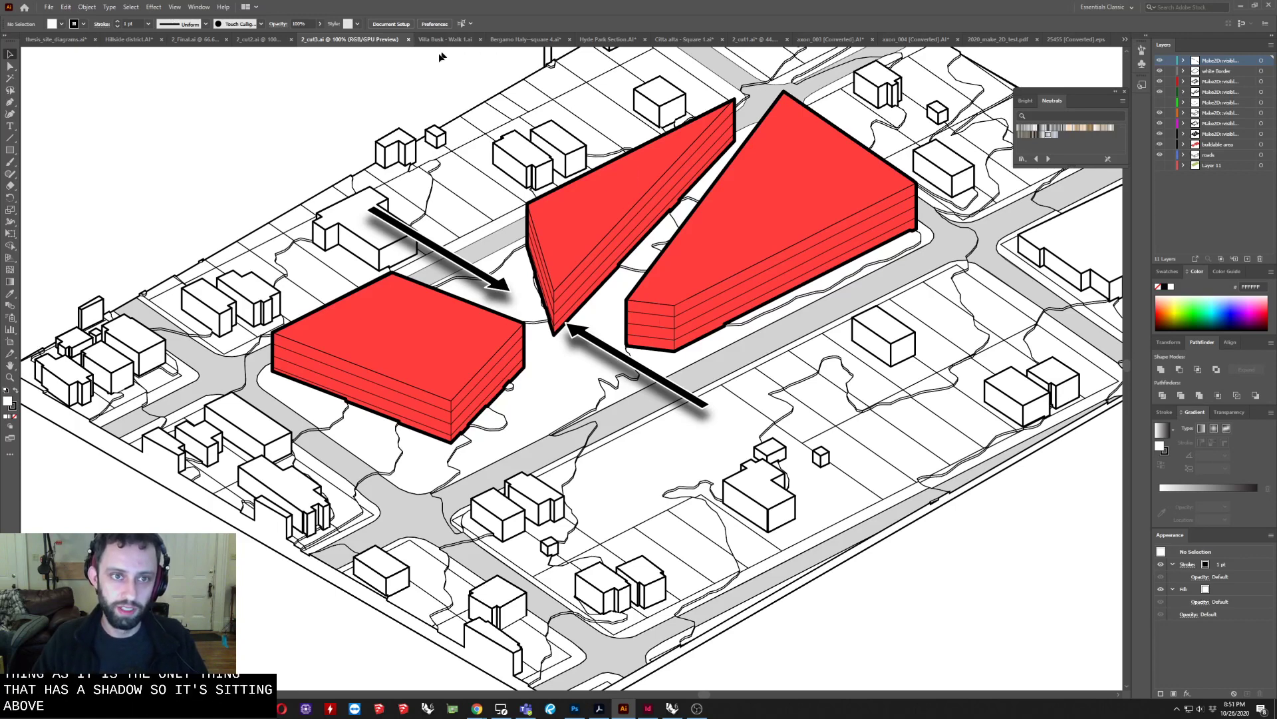
Bring up Villa Busk - Walk 1.ai and zoom into the walking figure and layered roof.
left_click(445, 39)
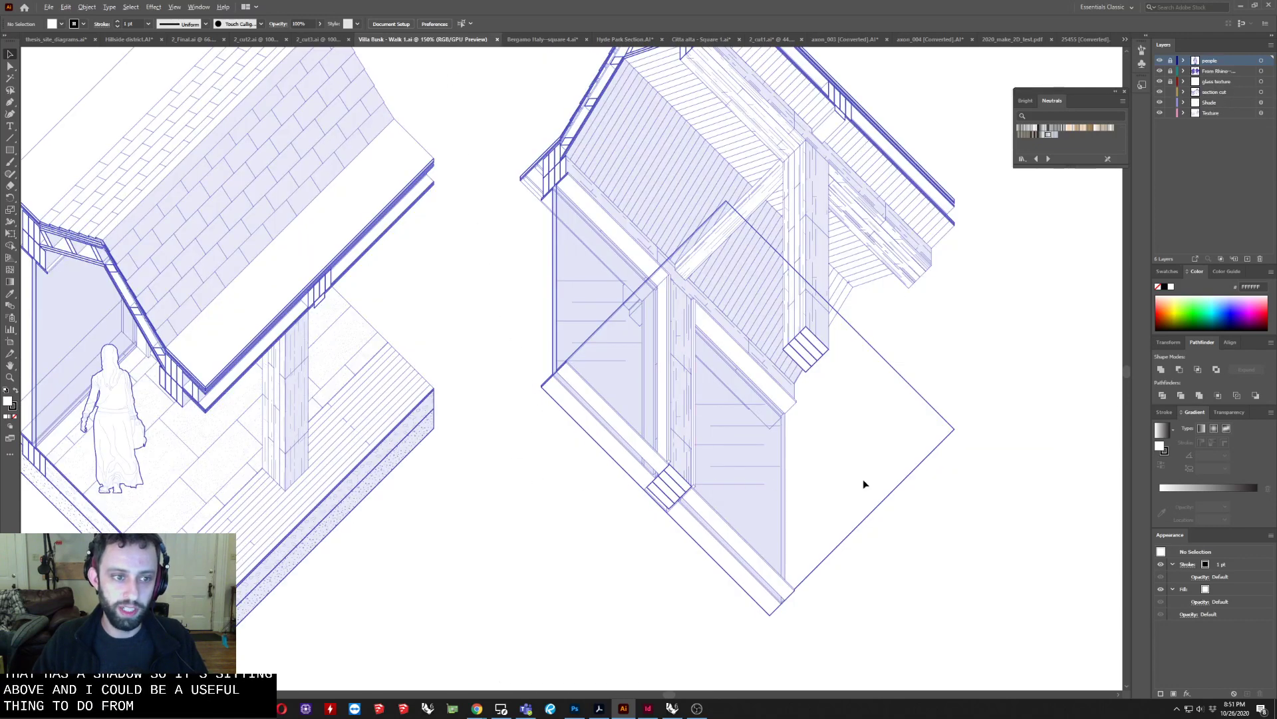
scroll(865, 484, "down", 1)
scroll(327, 561, "up", 1)
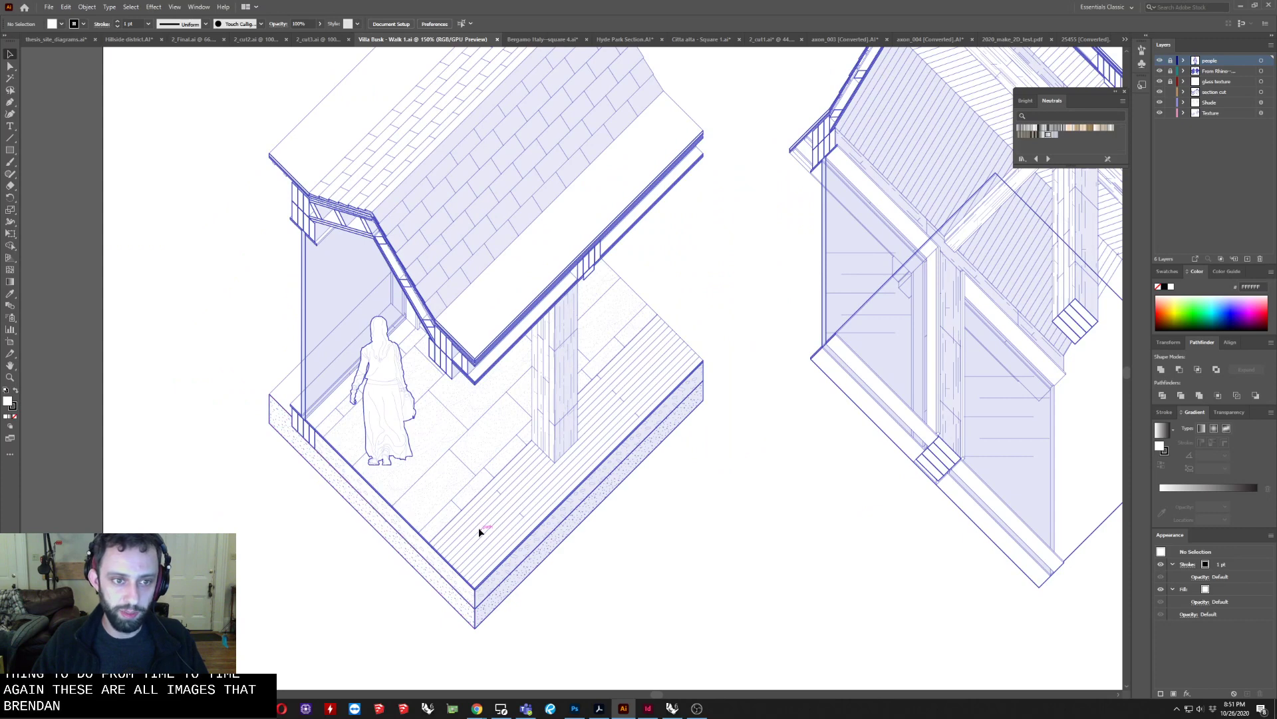
scroll(365, 402, "up", 2)
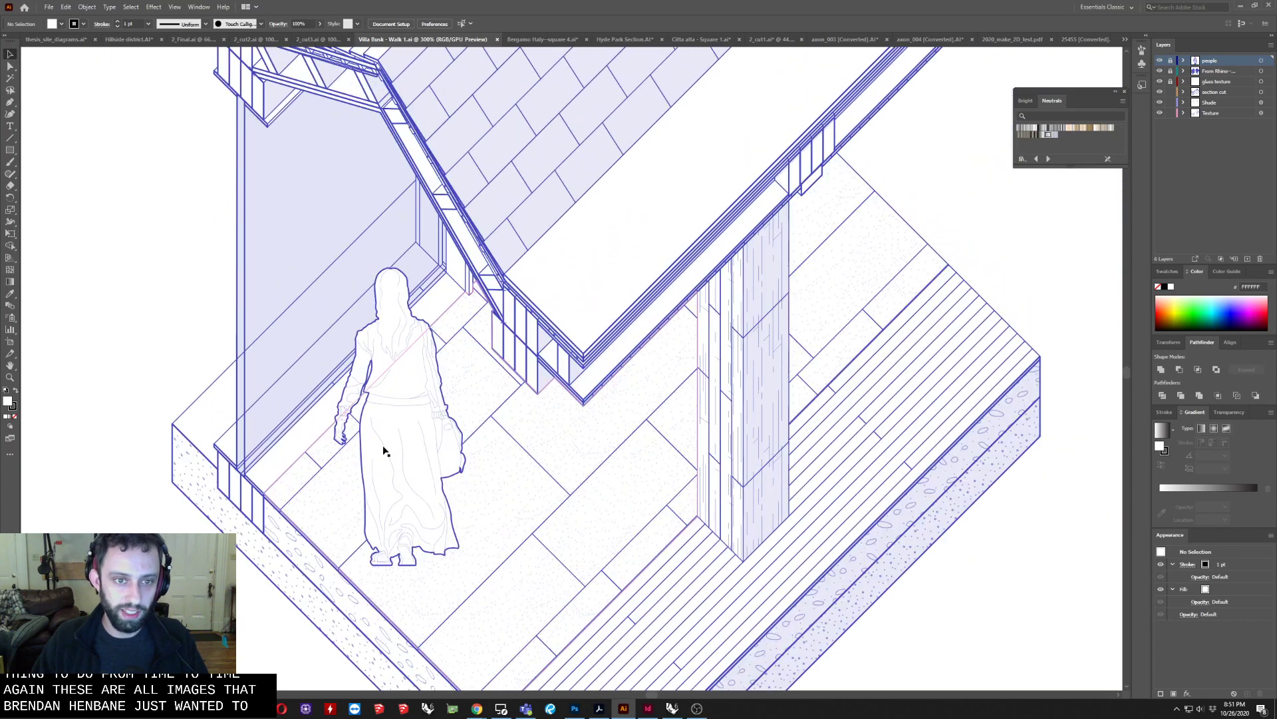
scroll(383, 445, "down", 1)
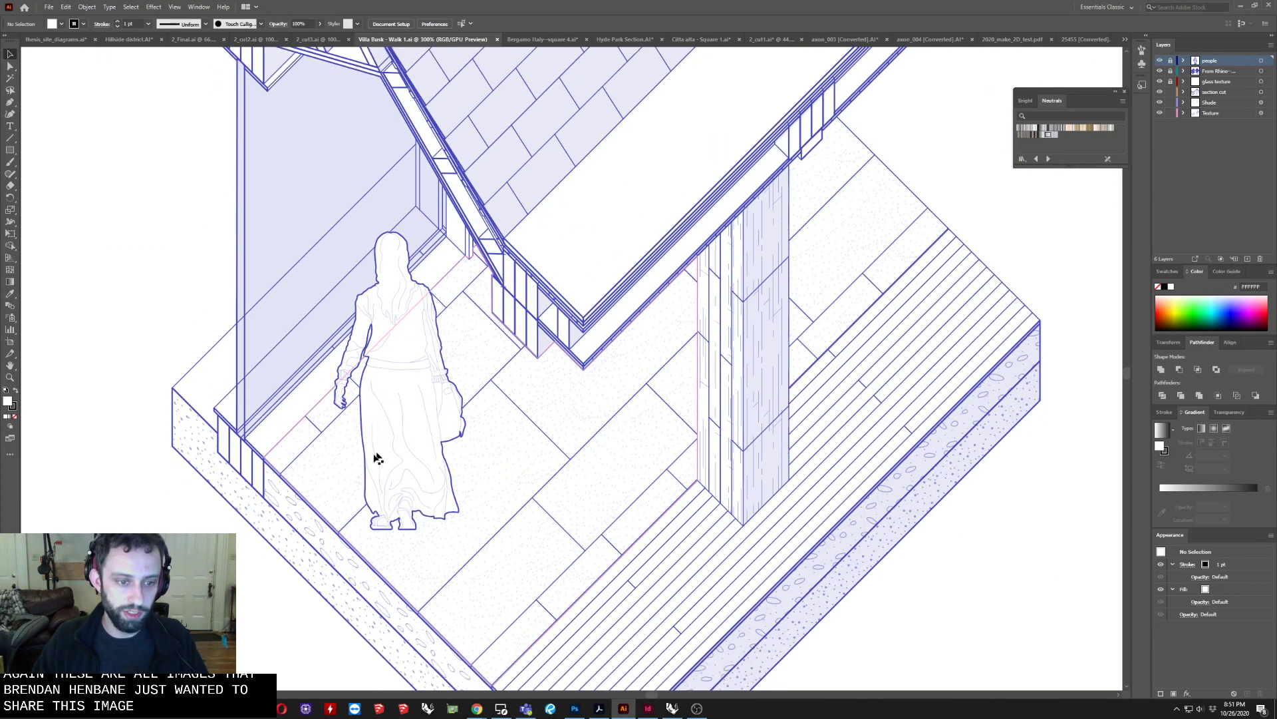
scroll(466, 605, "down", 2)
scroll(465, 526, "up", 3, "alt")
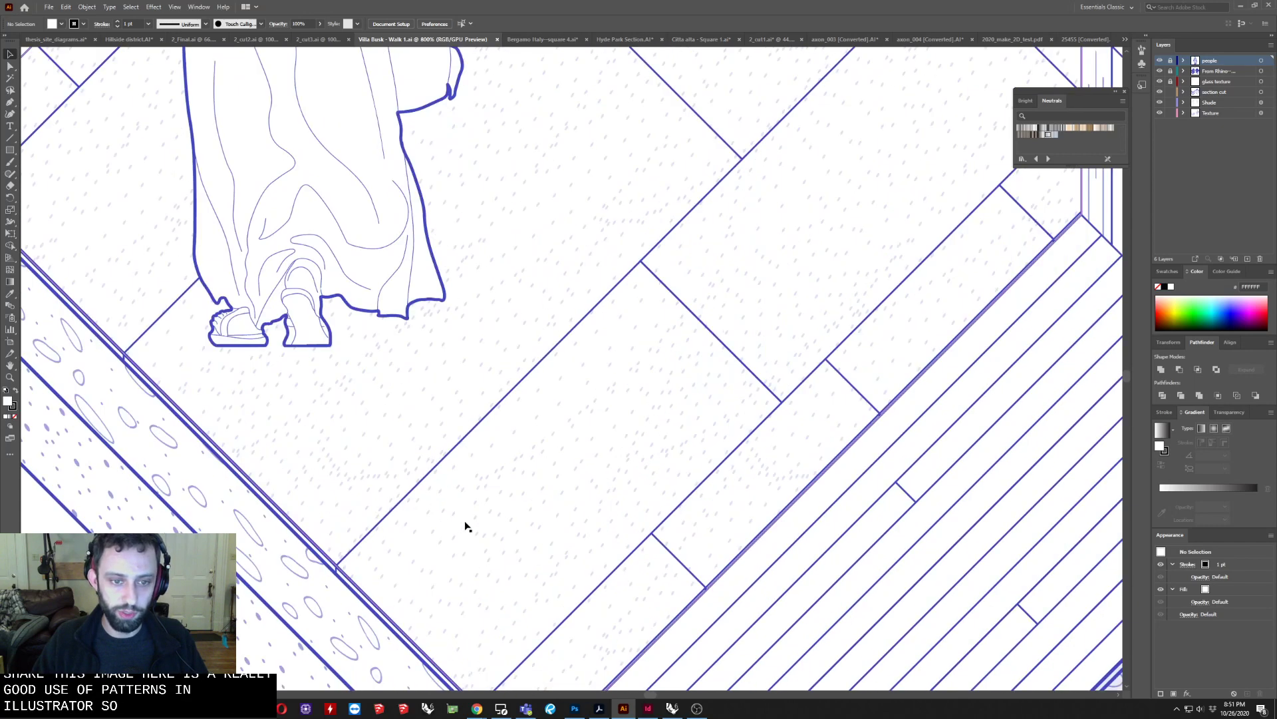
scroll(465, 524, "down", 2)
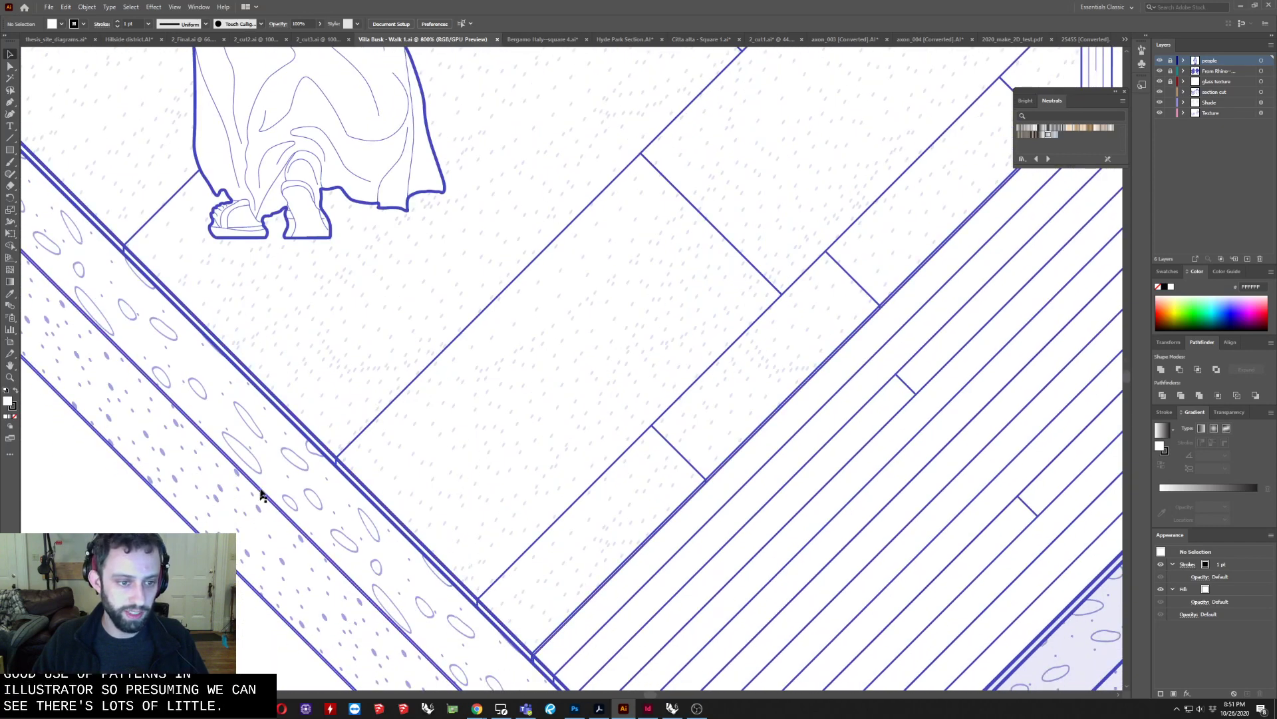
scroll(261, 490, "down", 4, "alt")
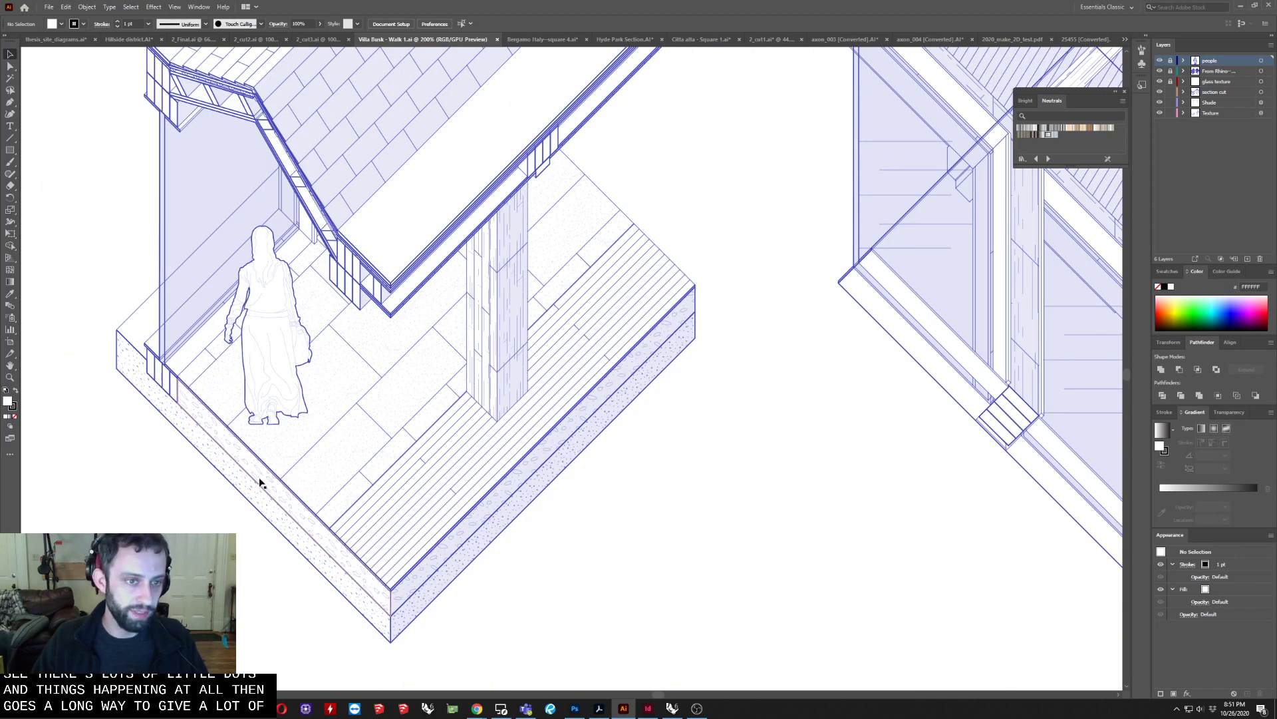
scroll(266, 518, "up", 3)
scroll(253, 186, "up", 3, "alt")
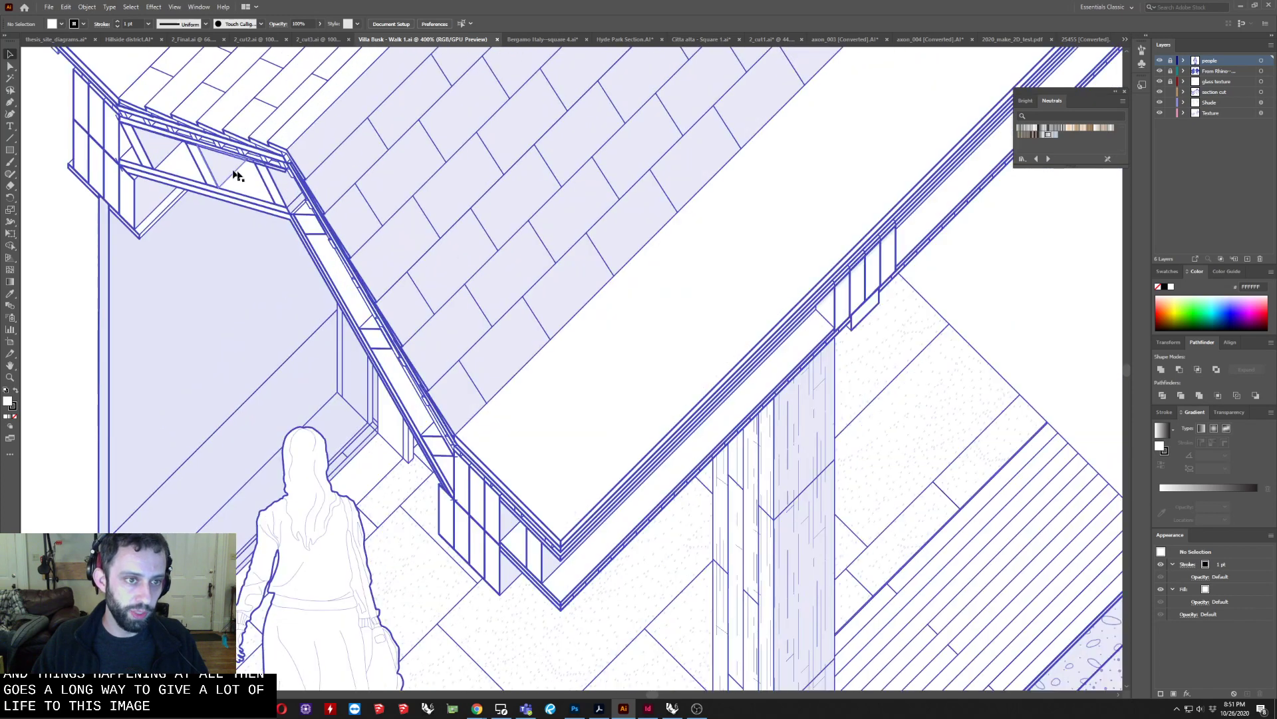
scroll(240, 259, "down", 1, "alt")
scroll(200, 153, "up", 1, "alt")
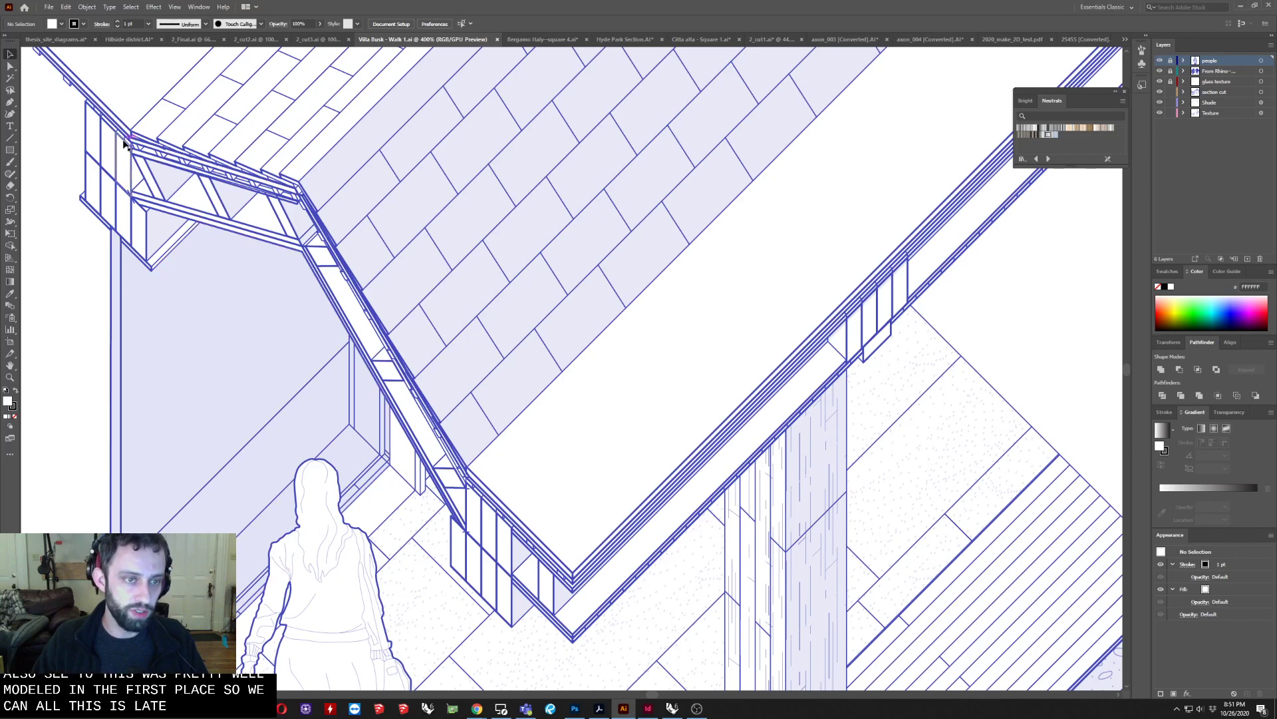
scroll(189, 194, "down", 2, "alt")
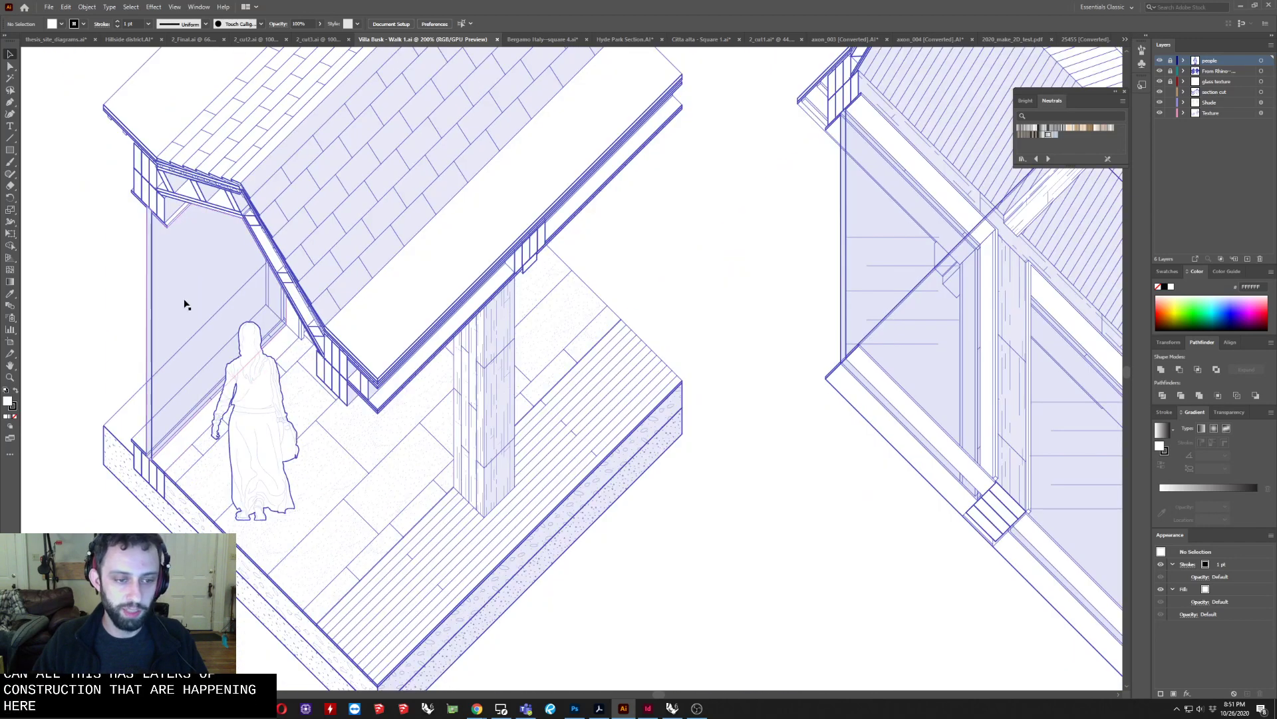
scroll(133, 287, "down", 1, "alt")
scroll(133, 287, "down", 1, "alt")
scroll(659, 107, "up", 2, "alt")
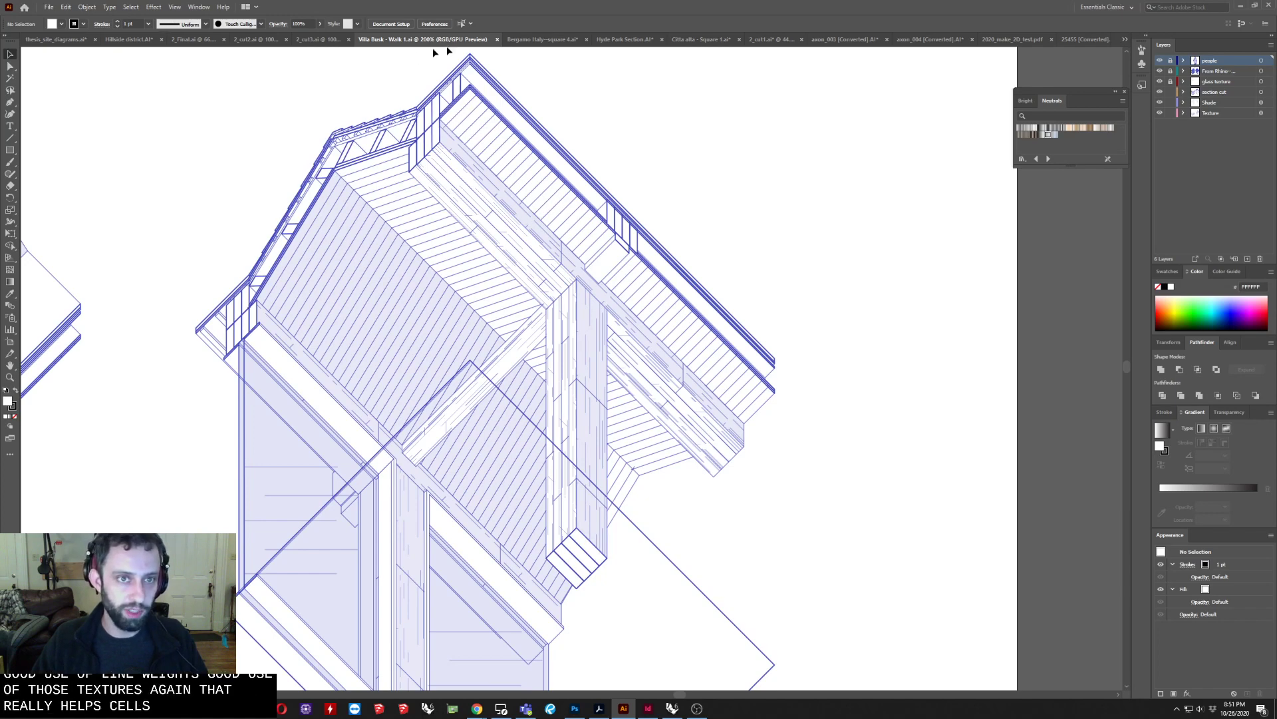
Switch to Bergamo Italy--square 4.ai and zoom across its green, street, footprint and massing layers.
left_click(542, 39)
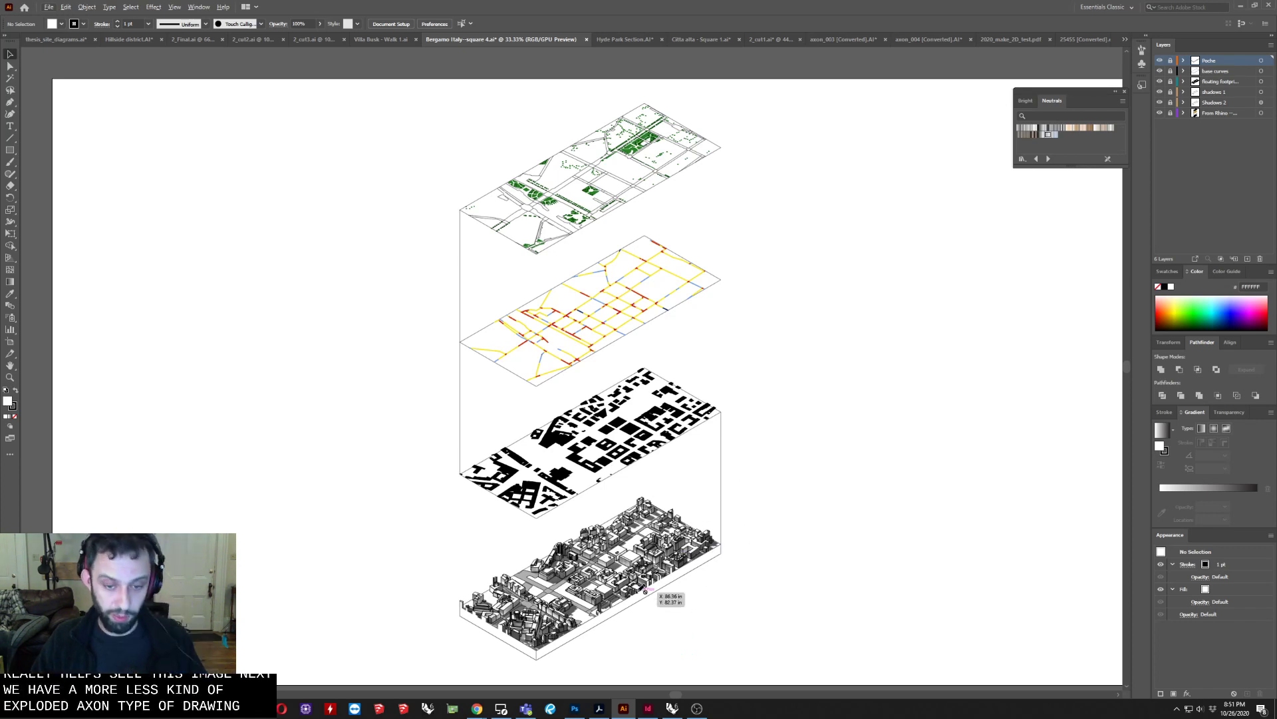
scroll(652, 599, "up", 3)
scroll(499, 602, "up", 2)
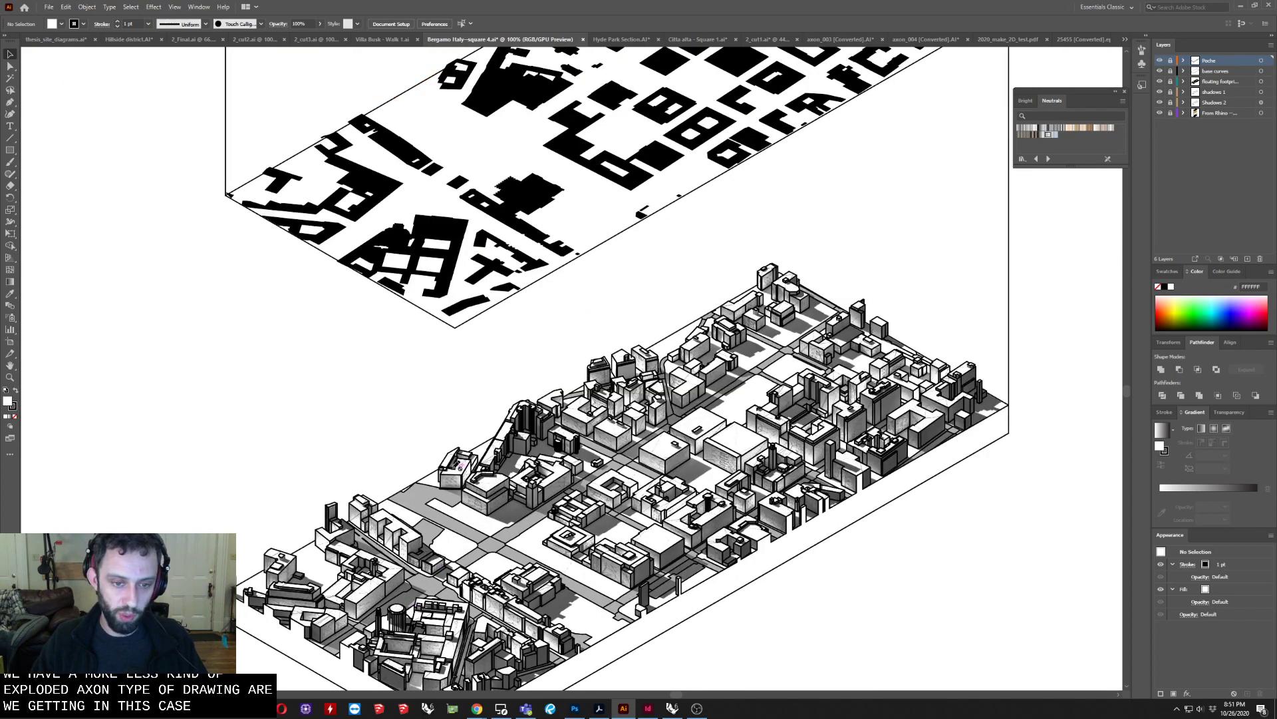
scroll(466, 593, "down", 2)
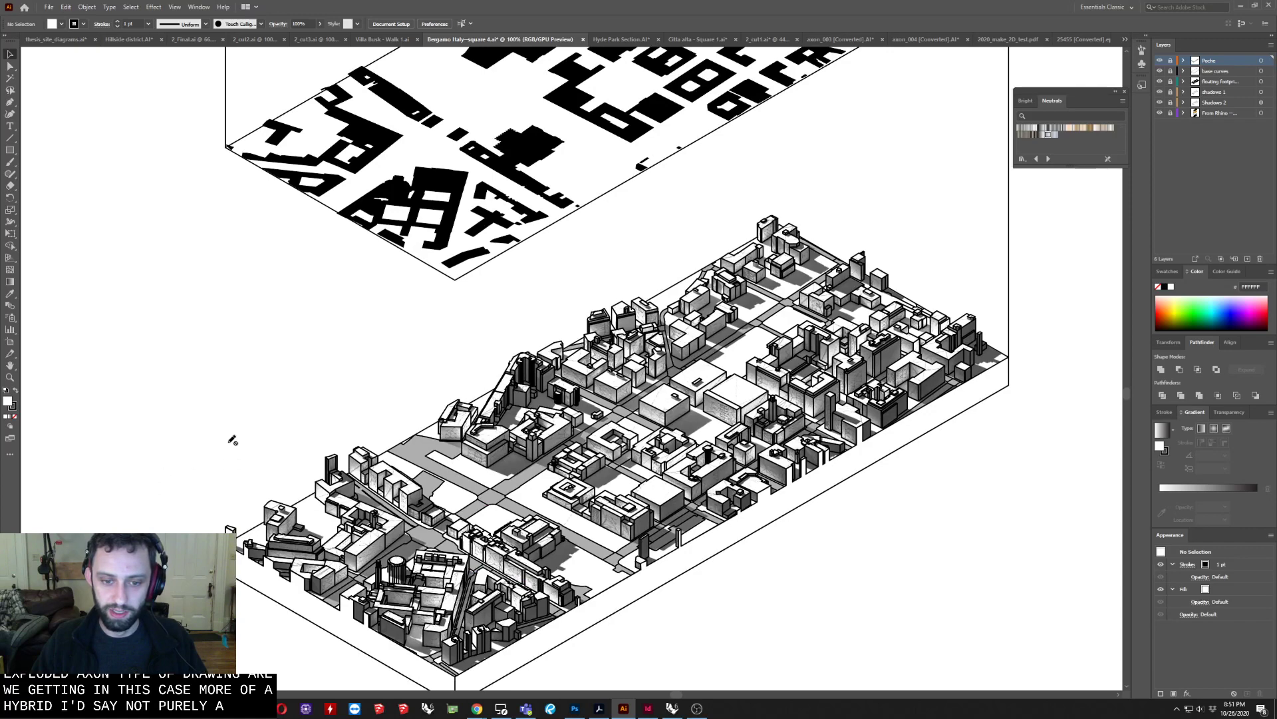
scroll(552, 591, "down", 2)
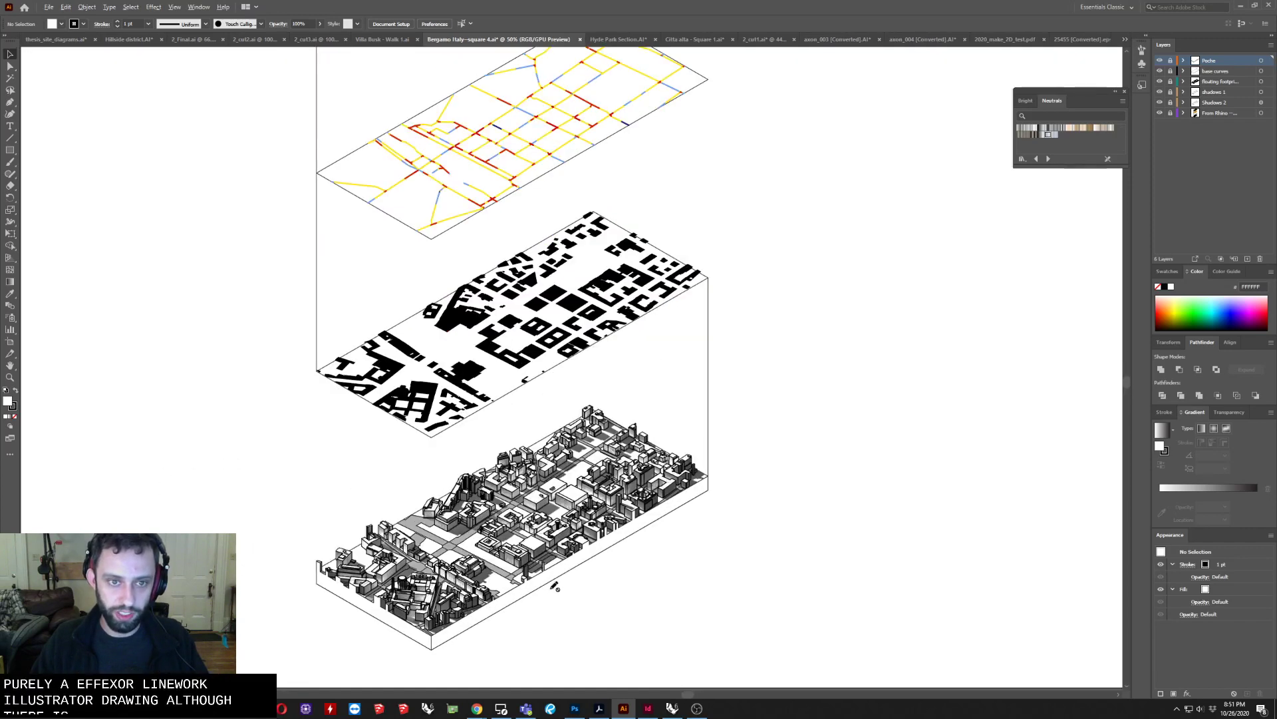
scroll(552, 585, "up", 1)
scroll(486, 609, "up", 1)
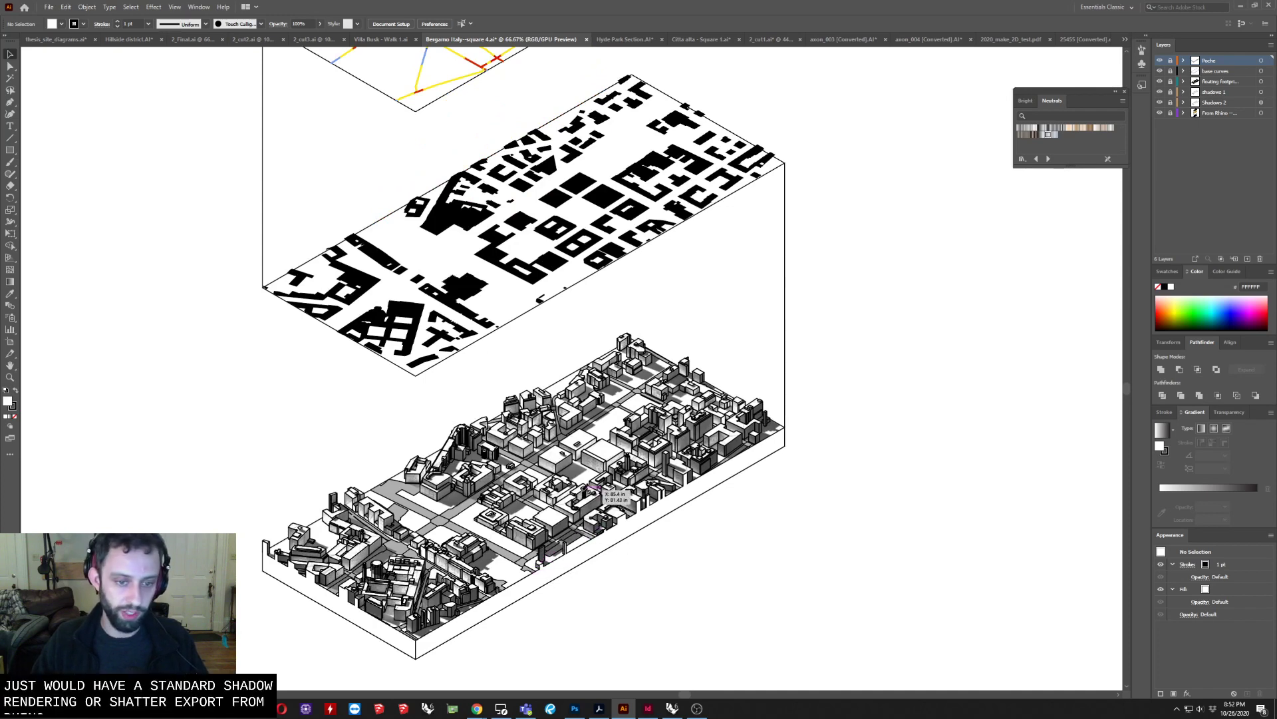
scroll(585, 492, "up", 1)
scroll(541, 486, "down", 1)
scroll(541, 485, "up", 1)
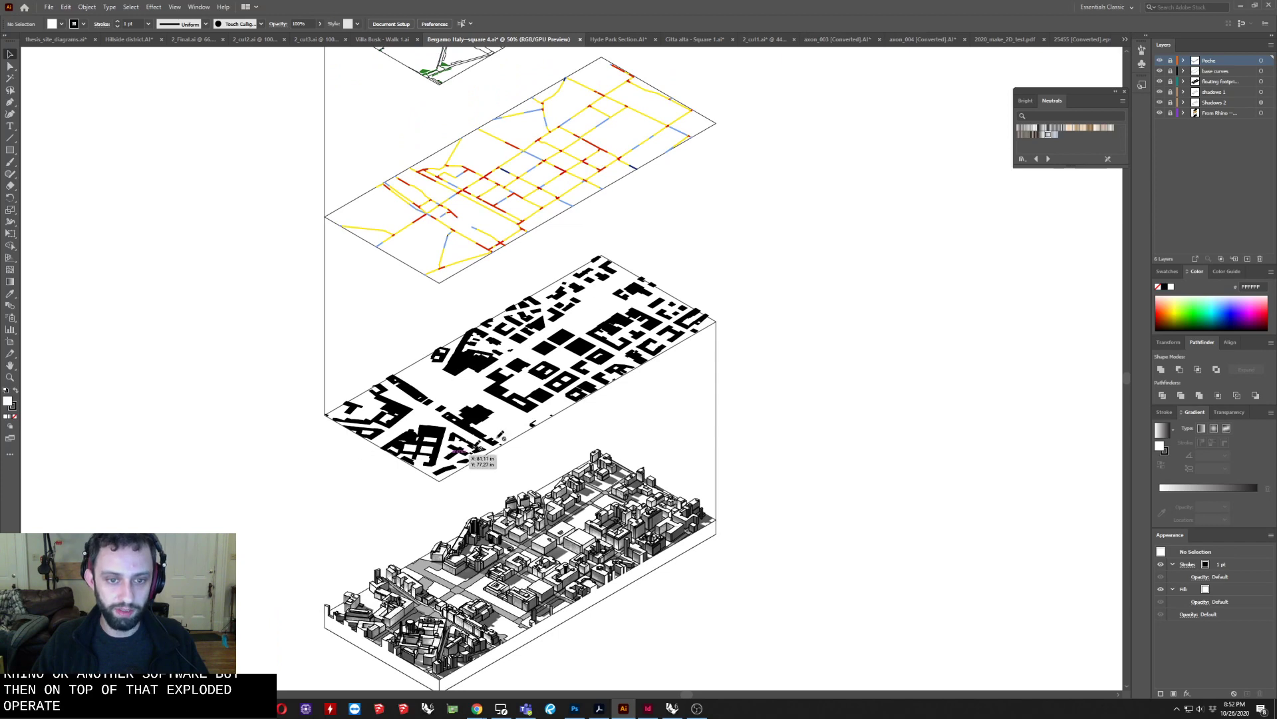
scroll(518, 520, "up", 3)
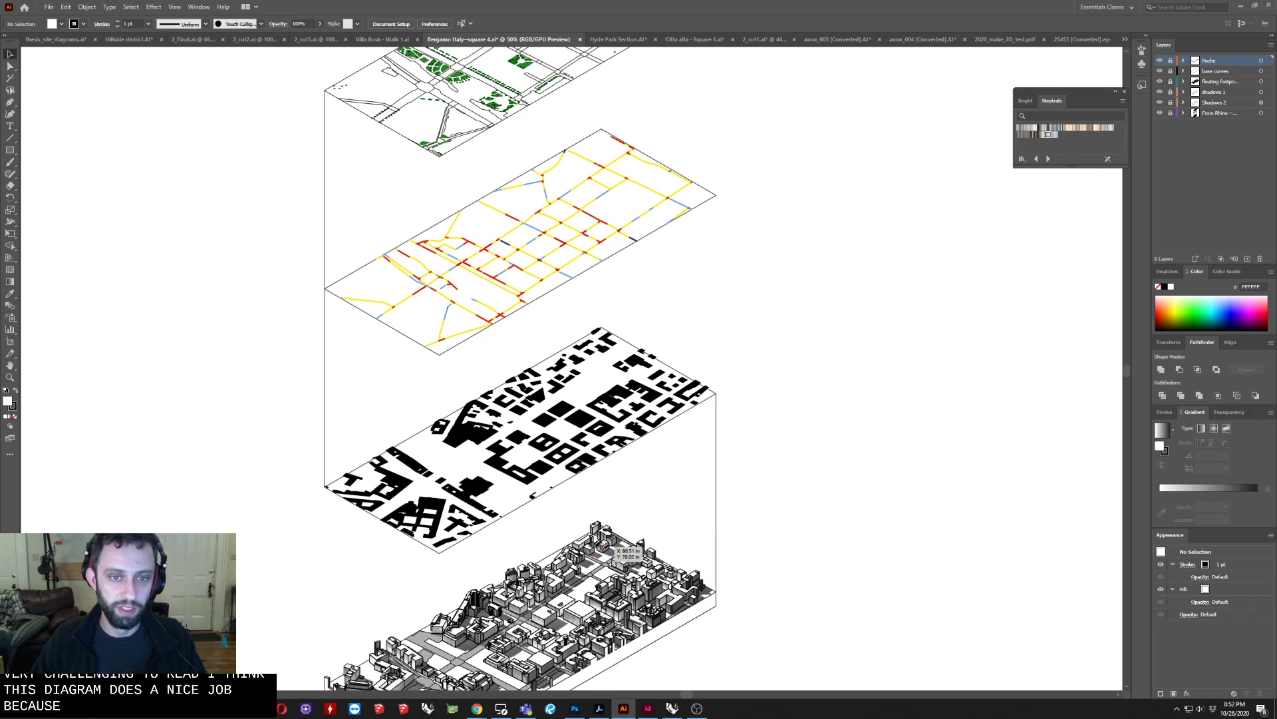
scroll(602, 532, "down", 1)
scroll(600, 529, "down", 1, "alt")
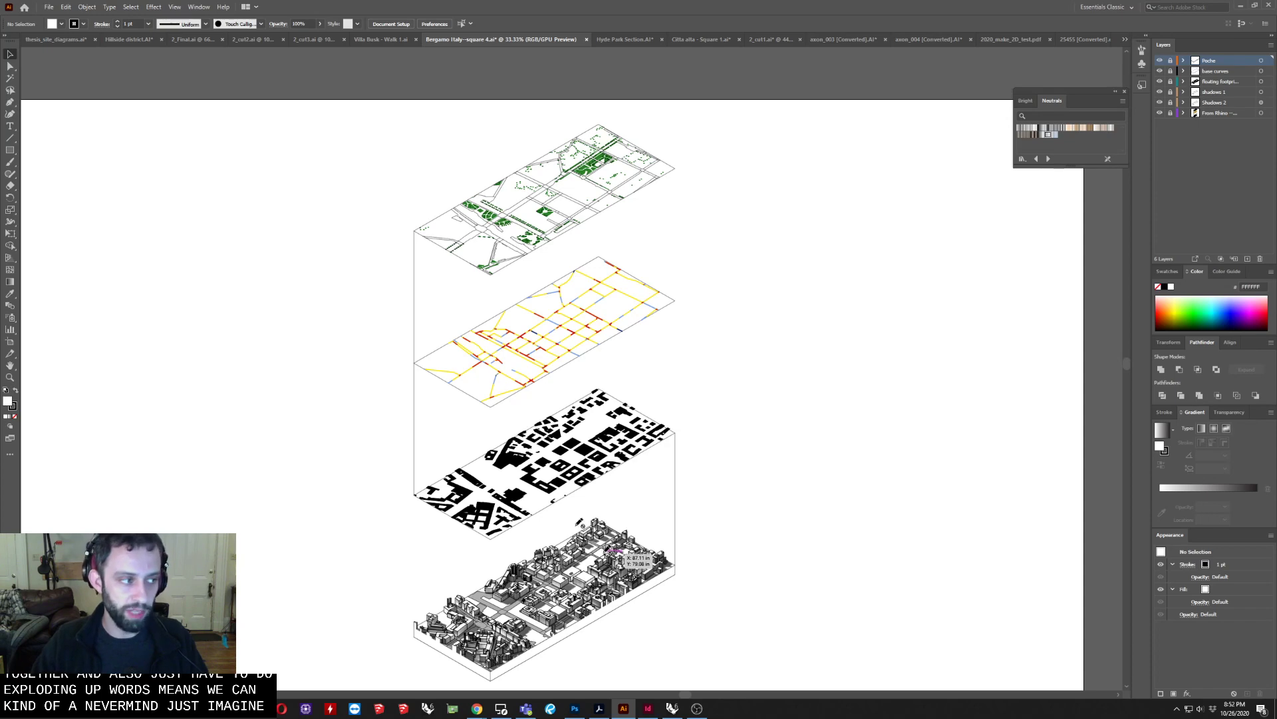
left_click(613, 39)
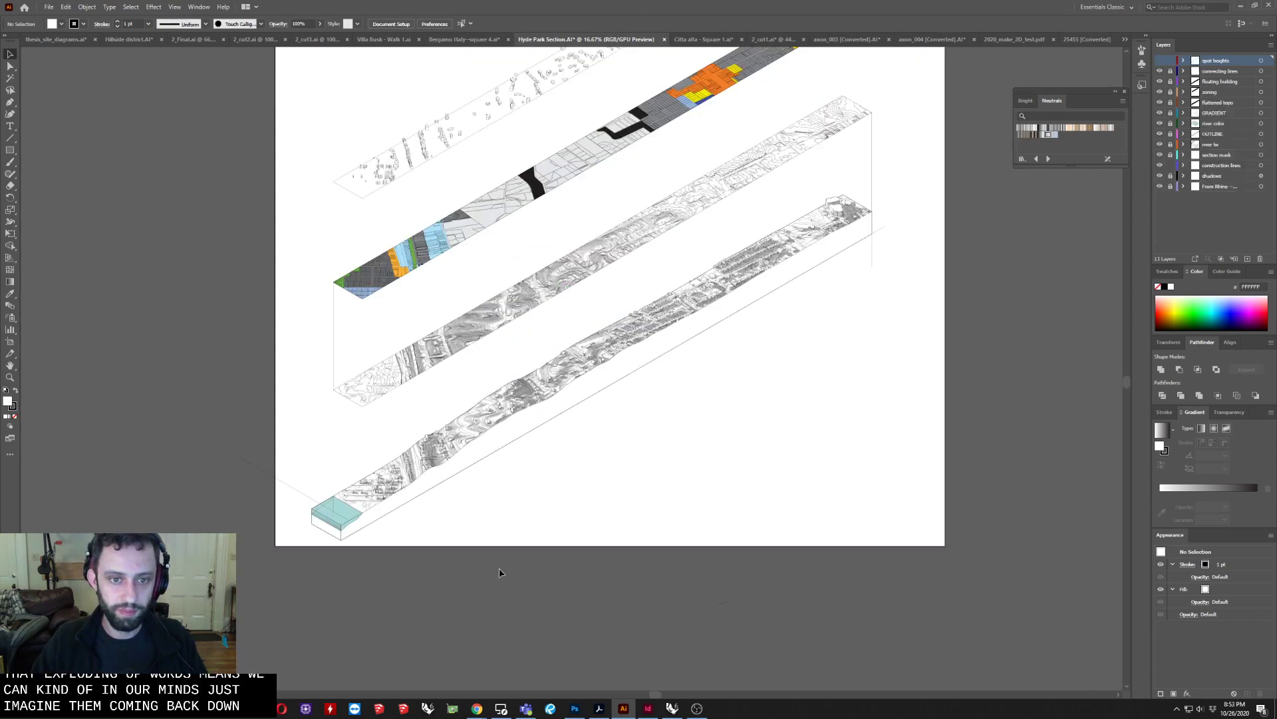
scroll(600, 508, "up", 1)
scroll(598, 512, "down", 2)
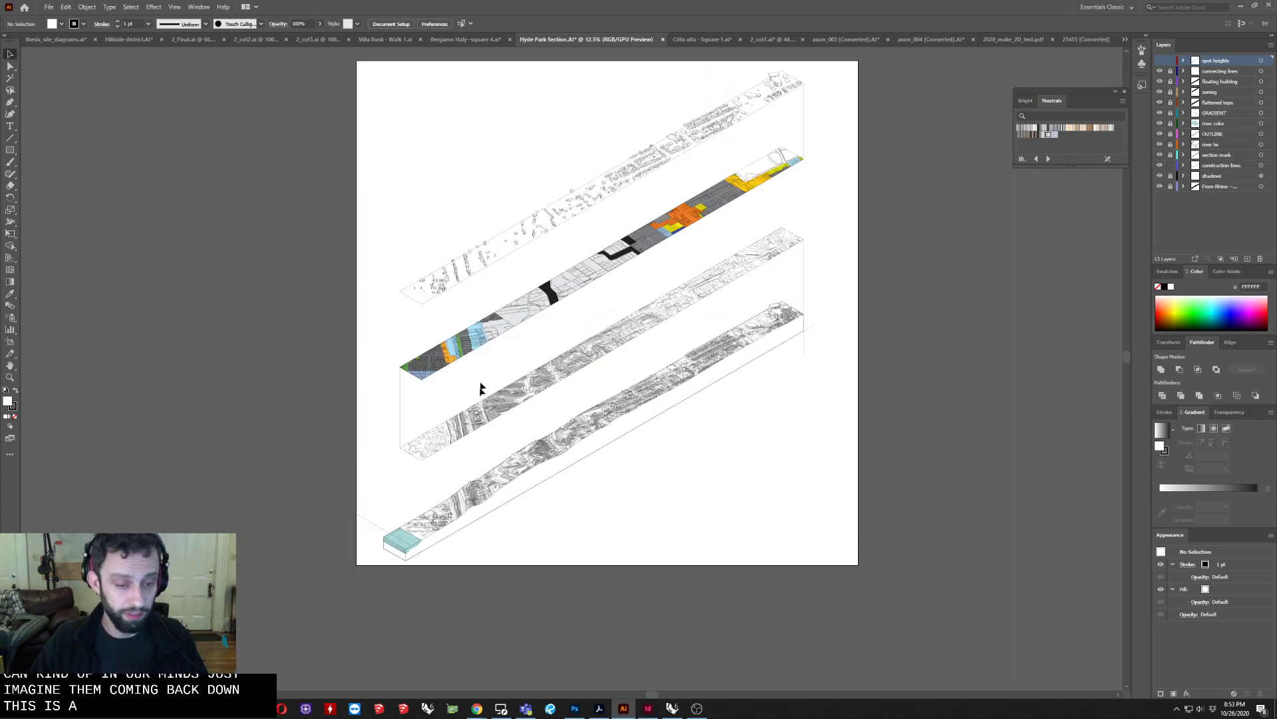
scroll(408, 550, "up", 7)
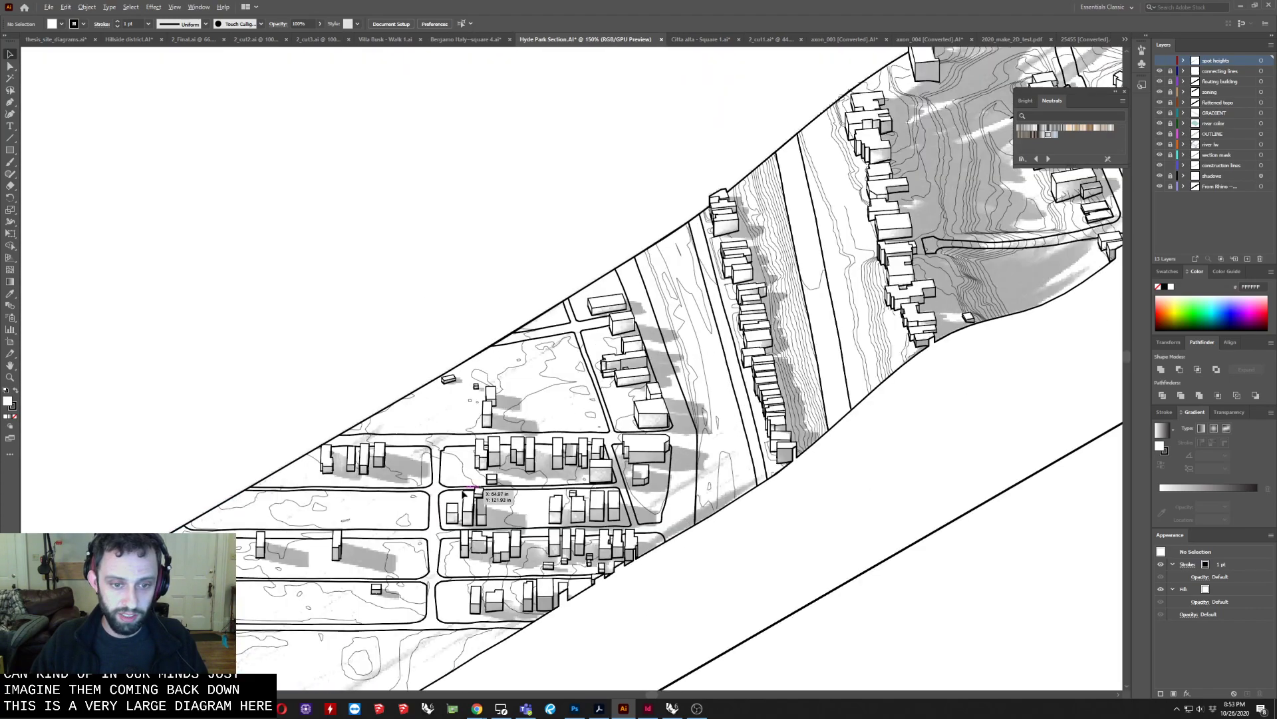
scroll(461, 493, "down", 2)
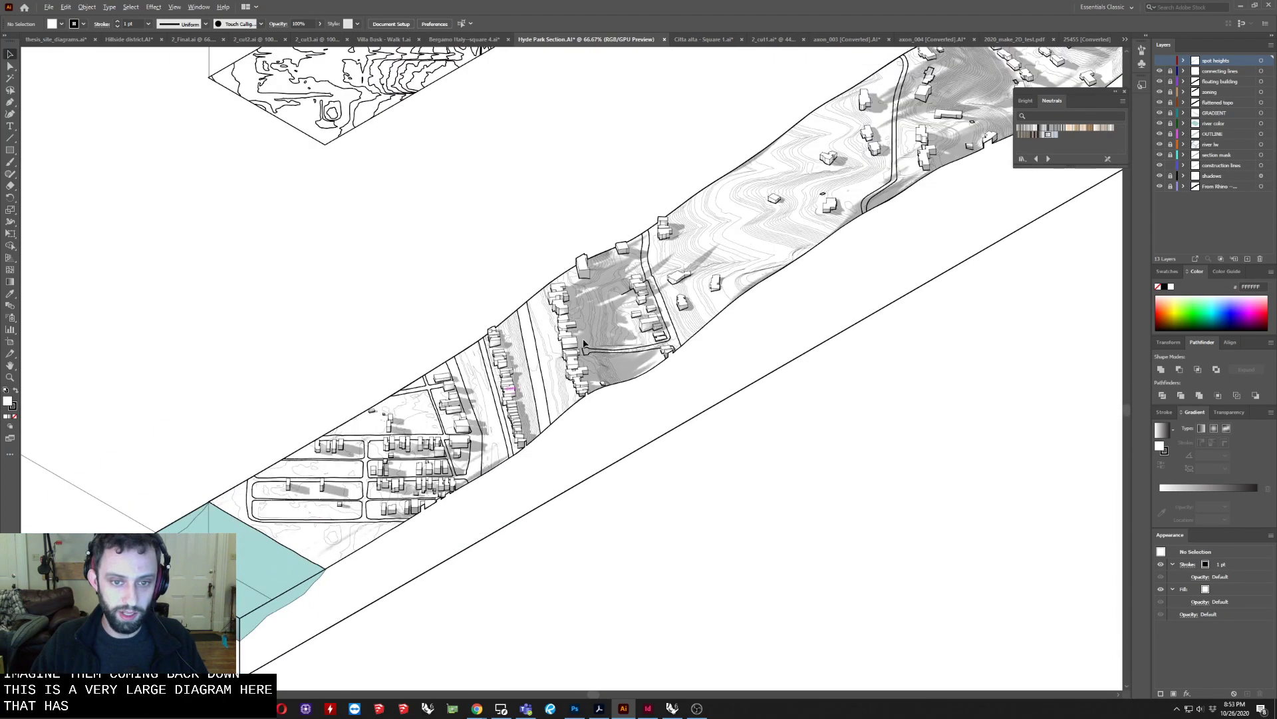
scroll(591, 333, "up", 3)
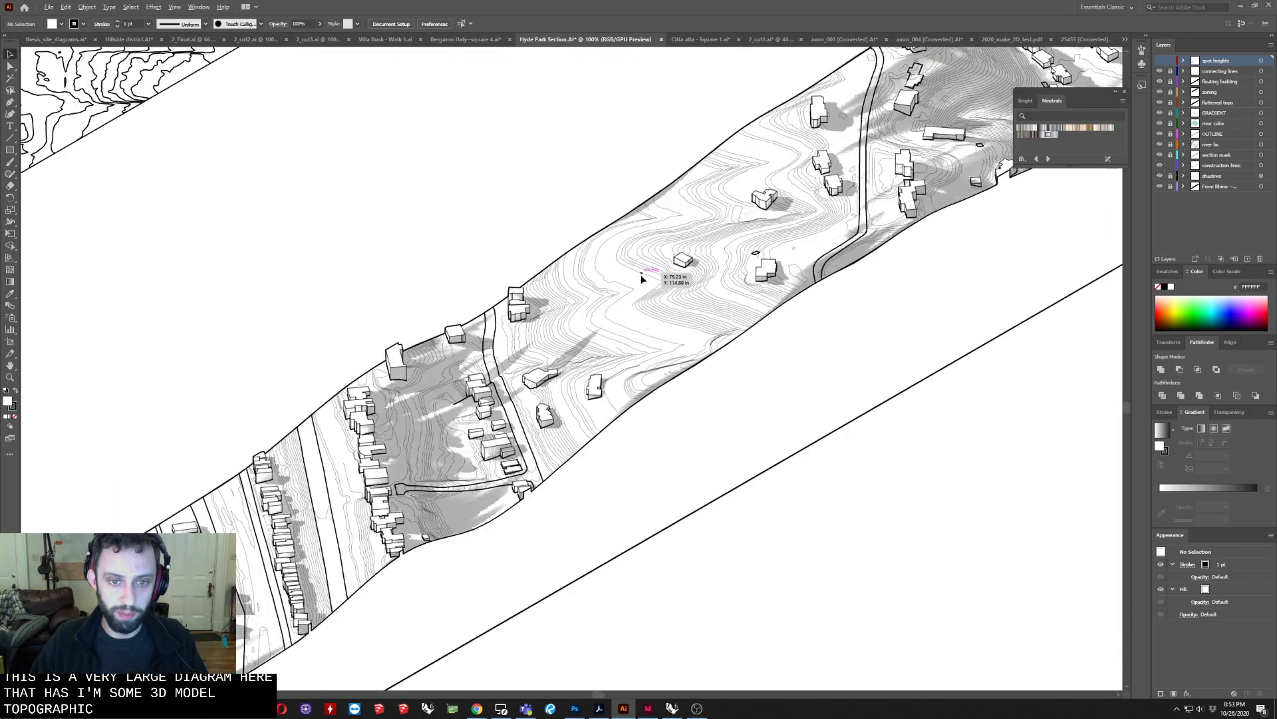
scroll(632, 283, "down", 1)
scroll(693, 405, "up", 2)
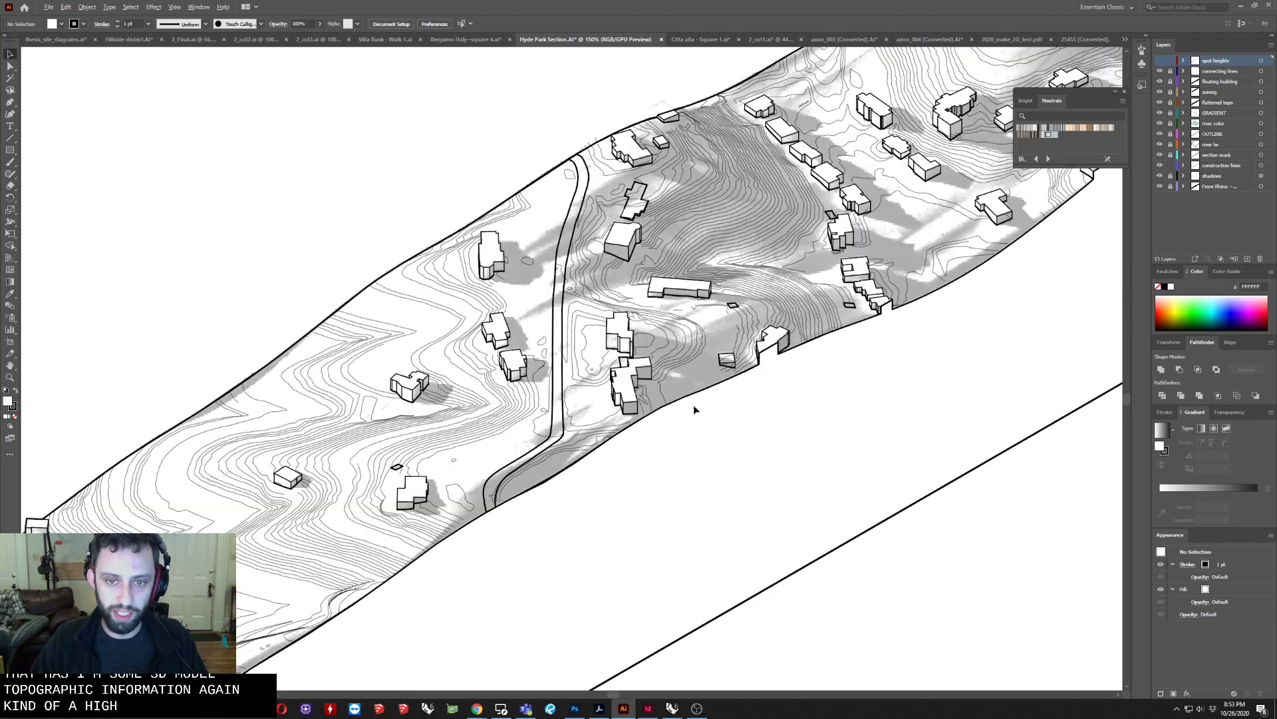
scroll(694, 404, "down", 2)
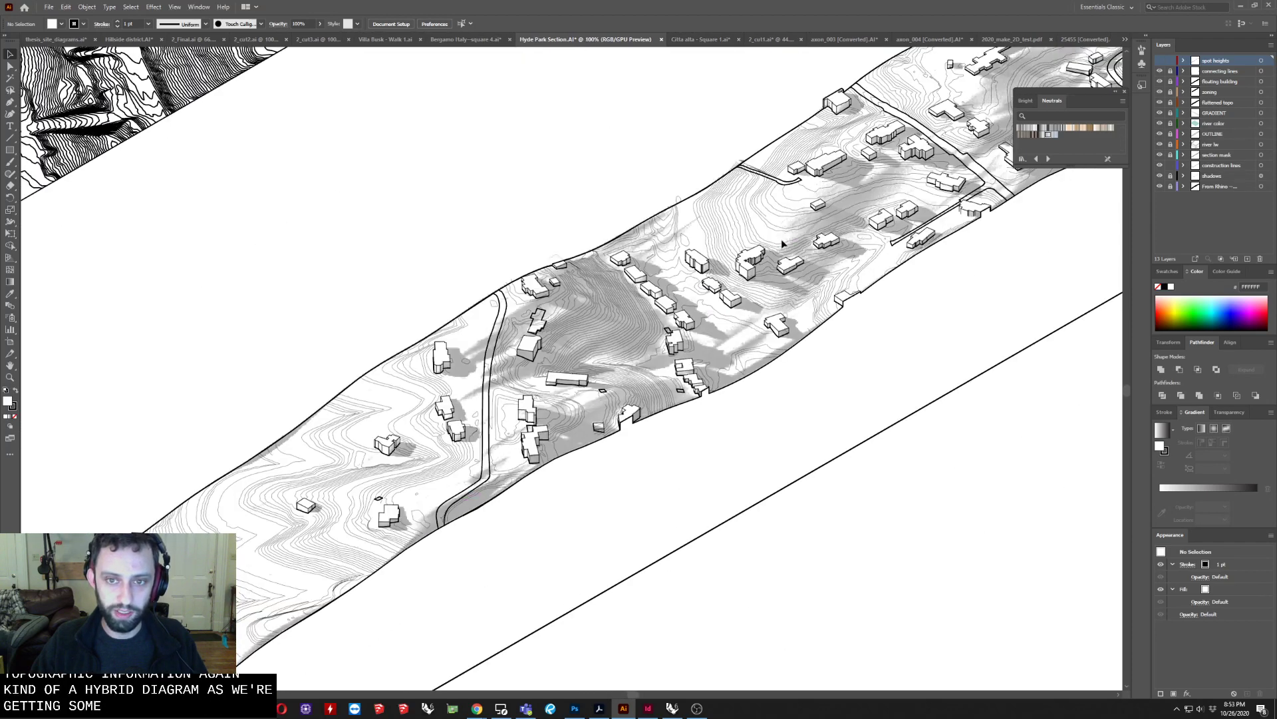
scroll(792, 219, "down", 3)
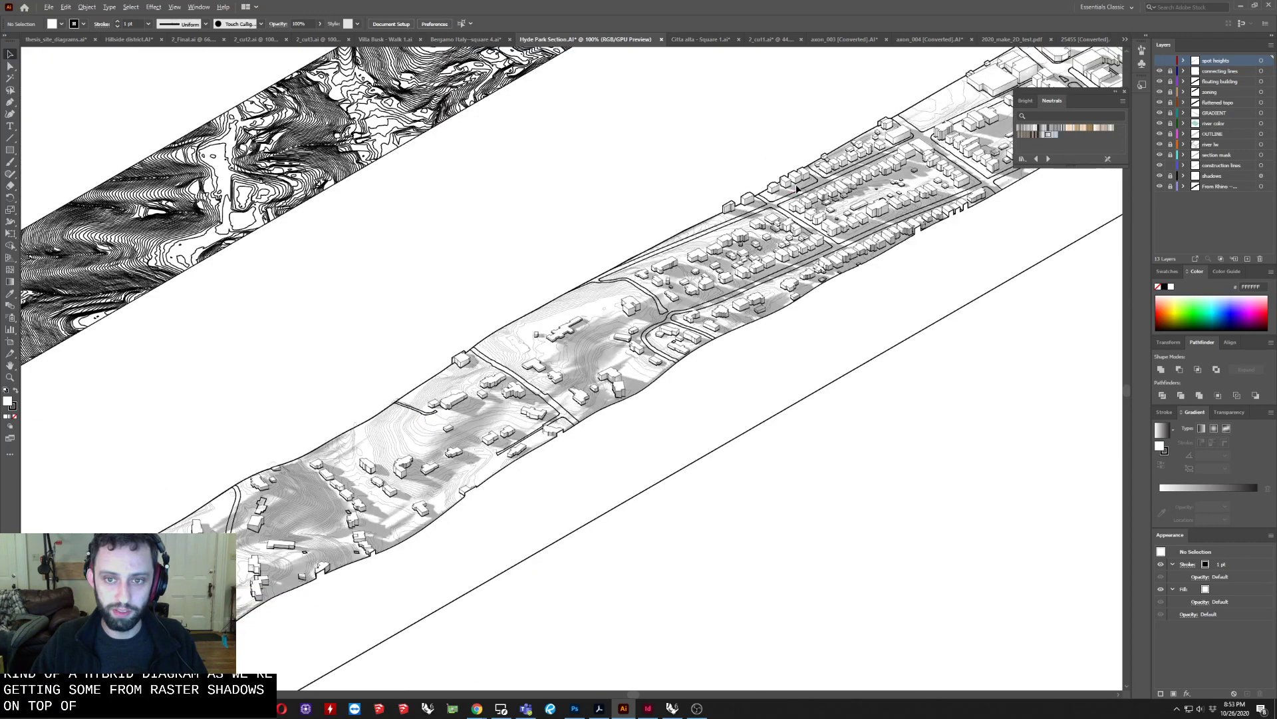
scroll(801, 187, "up", 2)
scroll(801, 187, "down", 3)
scroll(827, 428, "up", 4)
scroll(827, 428, "down", 4)
scroll(562, 428, "down", 1)
scroll(547, 433, "up", 1)
scroll(513, 407, "up", 2)
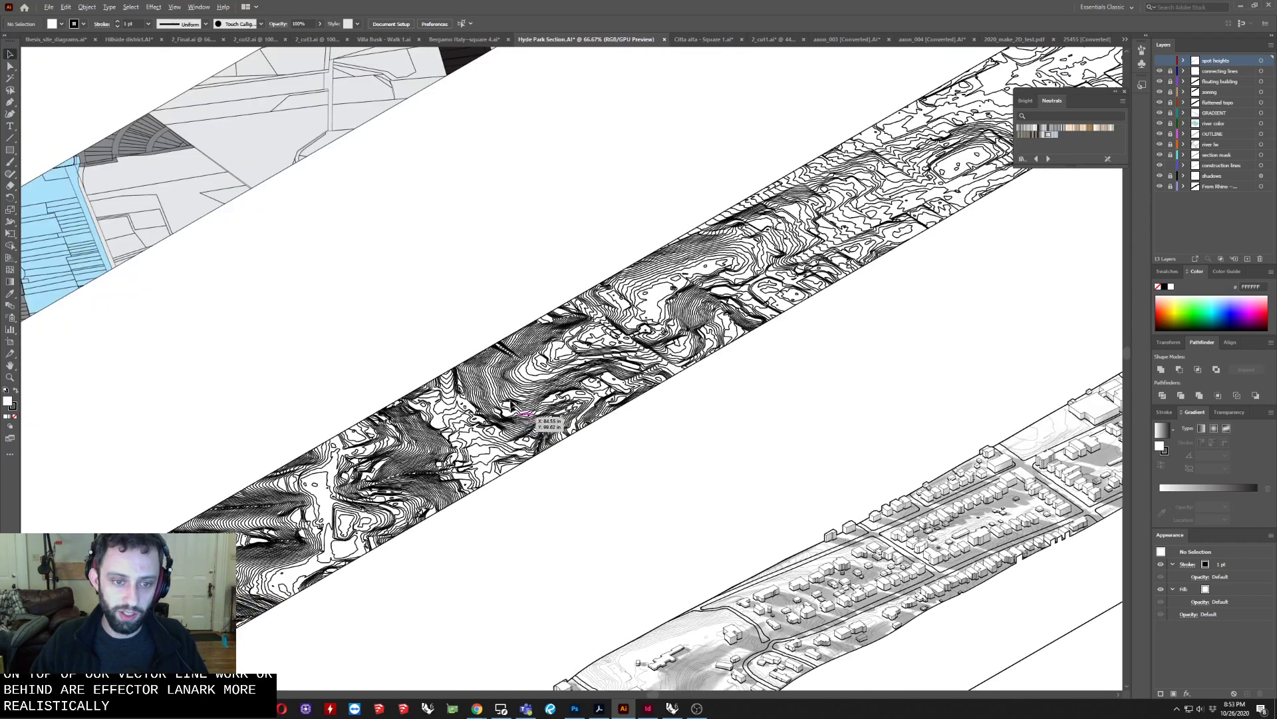
scroll(522, 410, "up", 1)
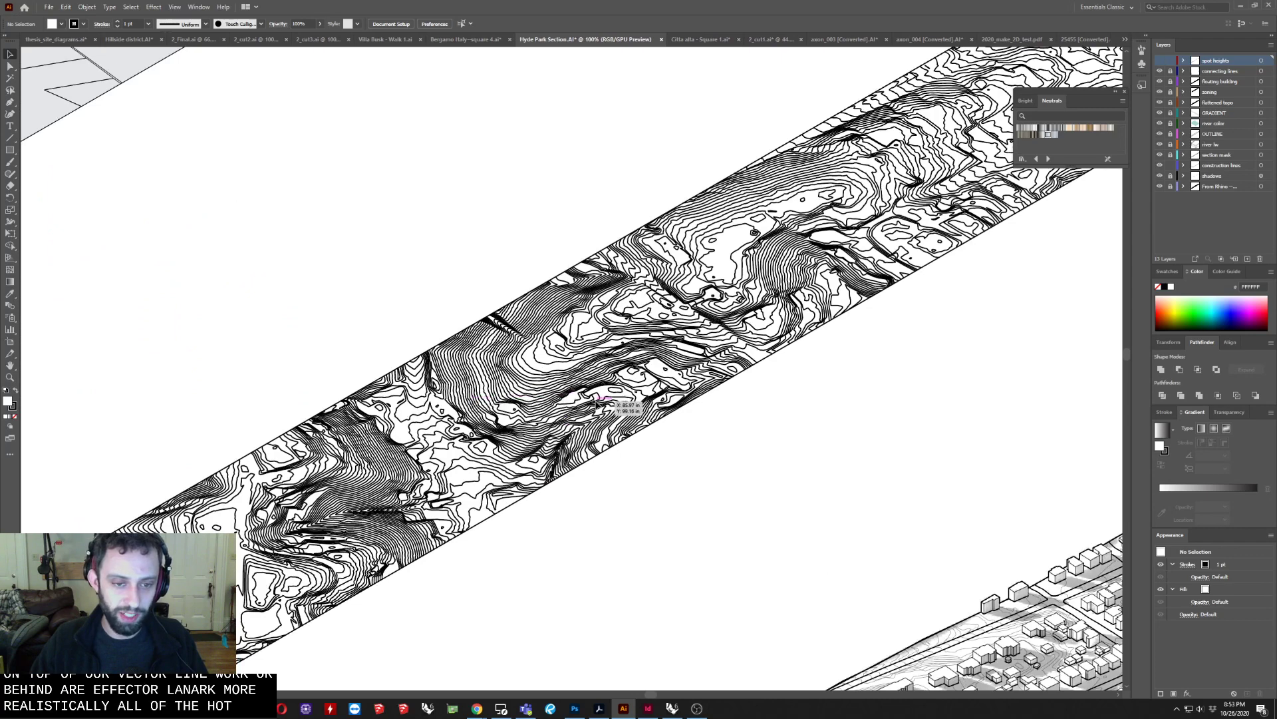
scroll(597, 403, "down", 4)
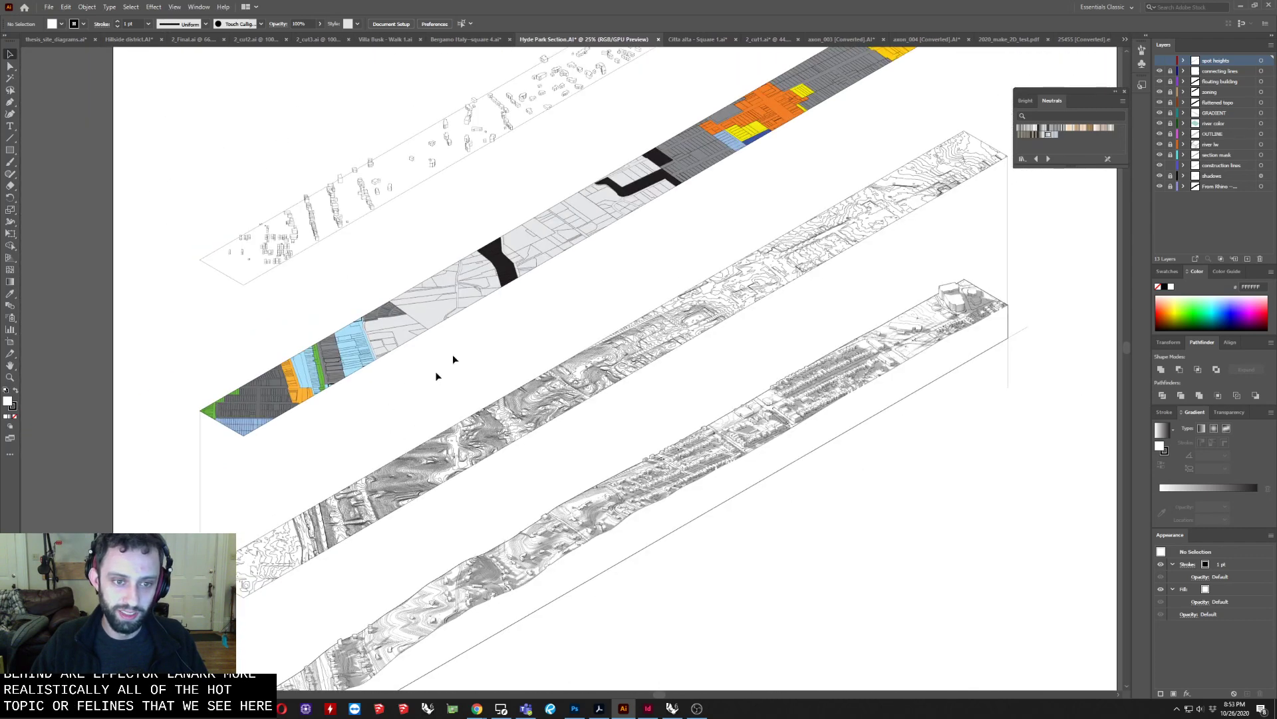
scroll(489, 312, "up", 4)
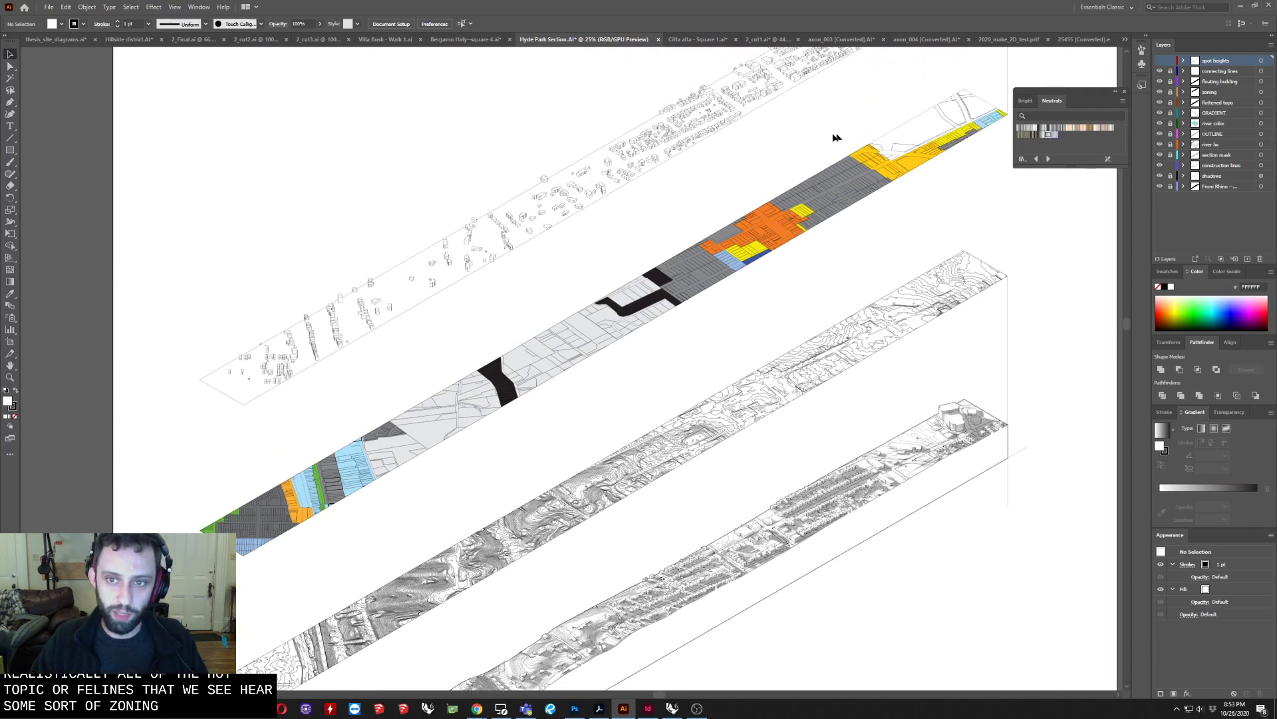
scroll(732, 236, "up", 2)
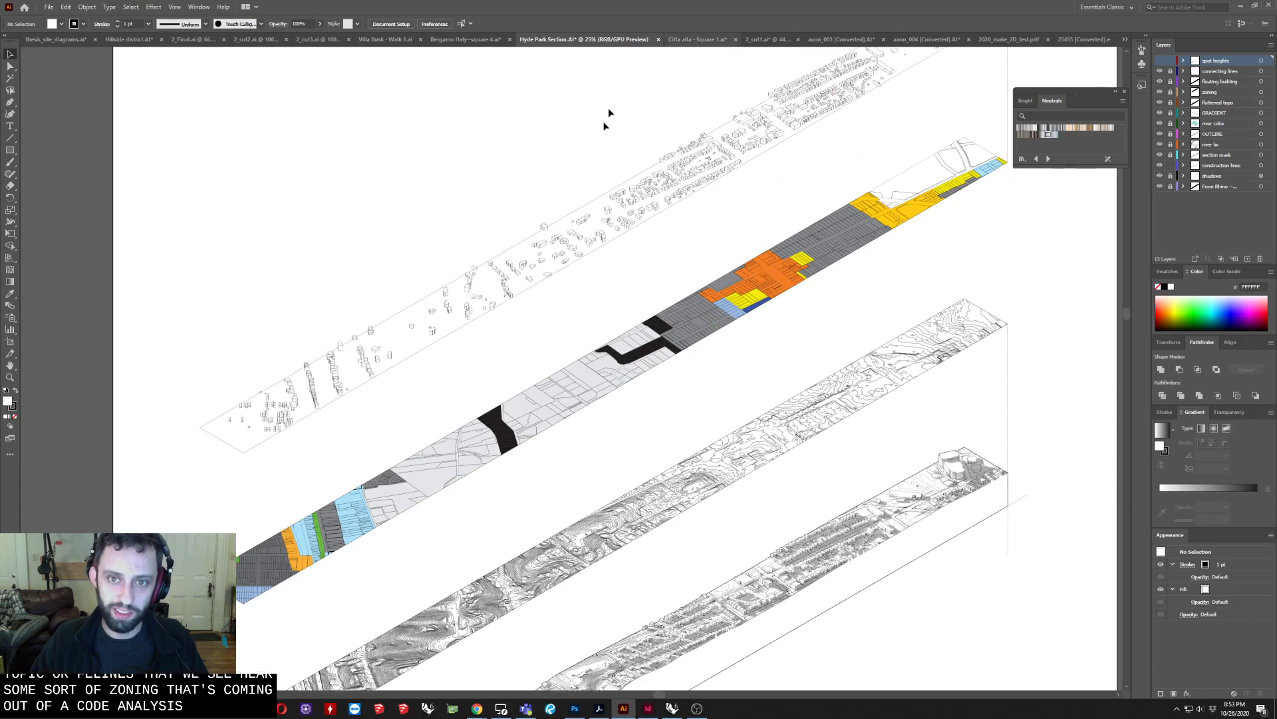
Switch to Citta alta - Square 1.ai, hide other layers, then re-show Layer 9, Shadows 3 and Trees.
left_click(699, 39)
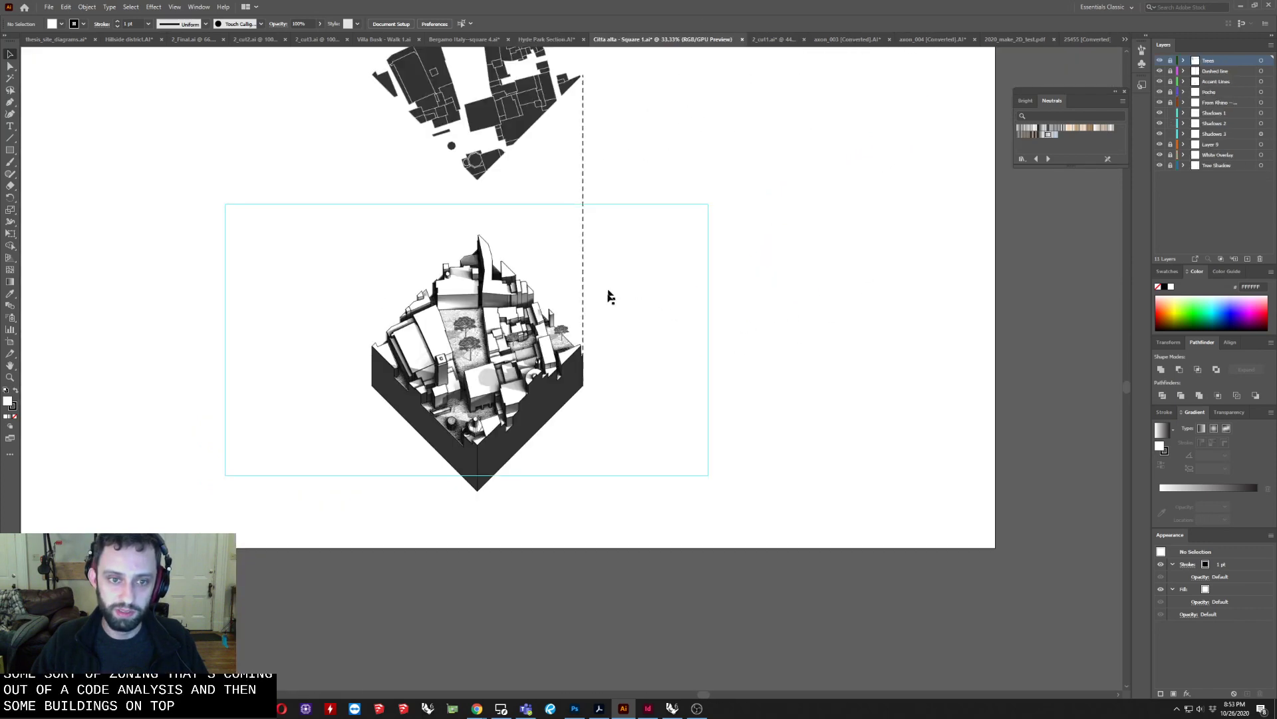
scroll(606, 328, "up", 4)
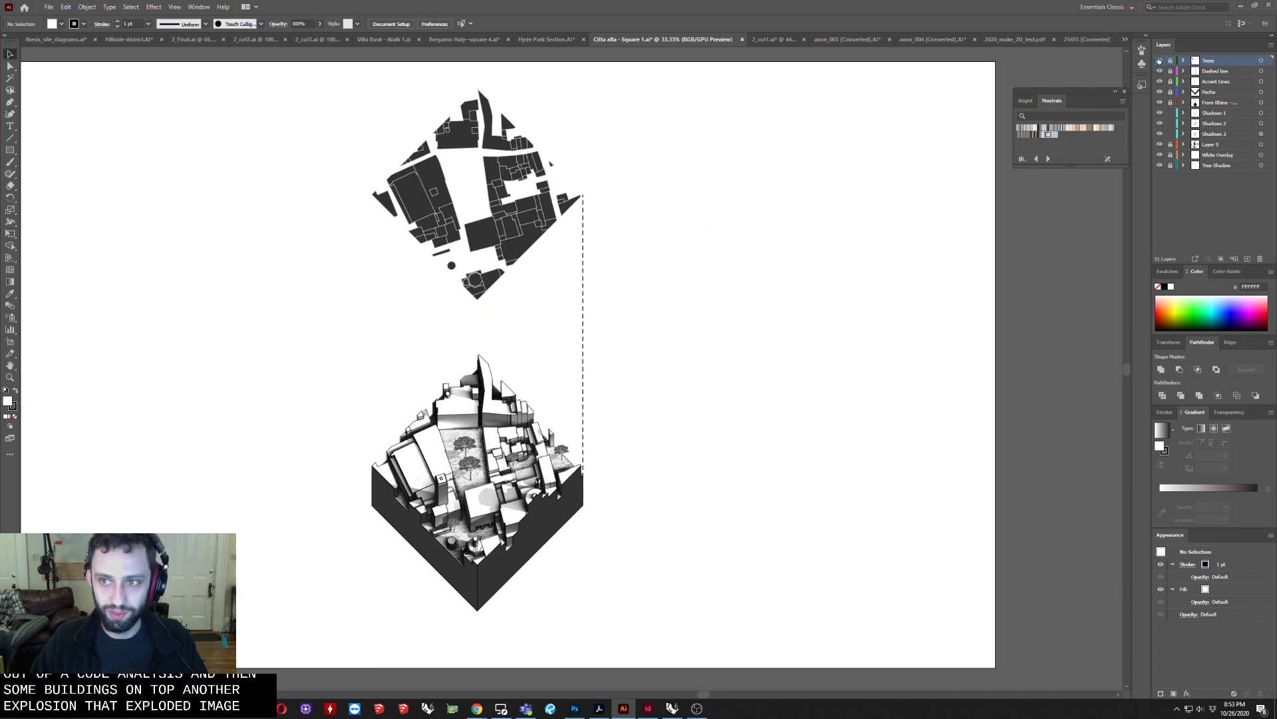
left_click(1160, 165, "alt")
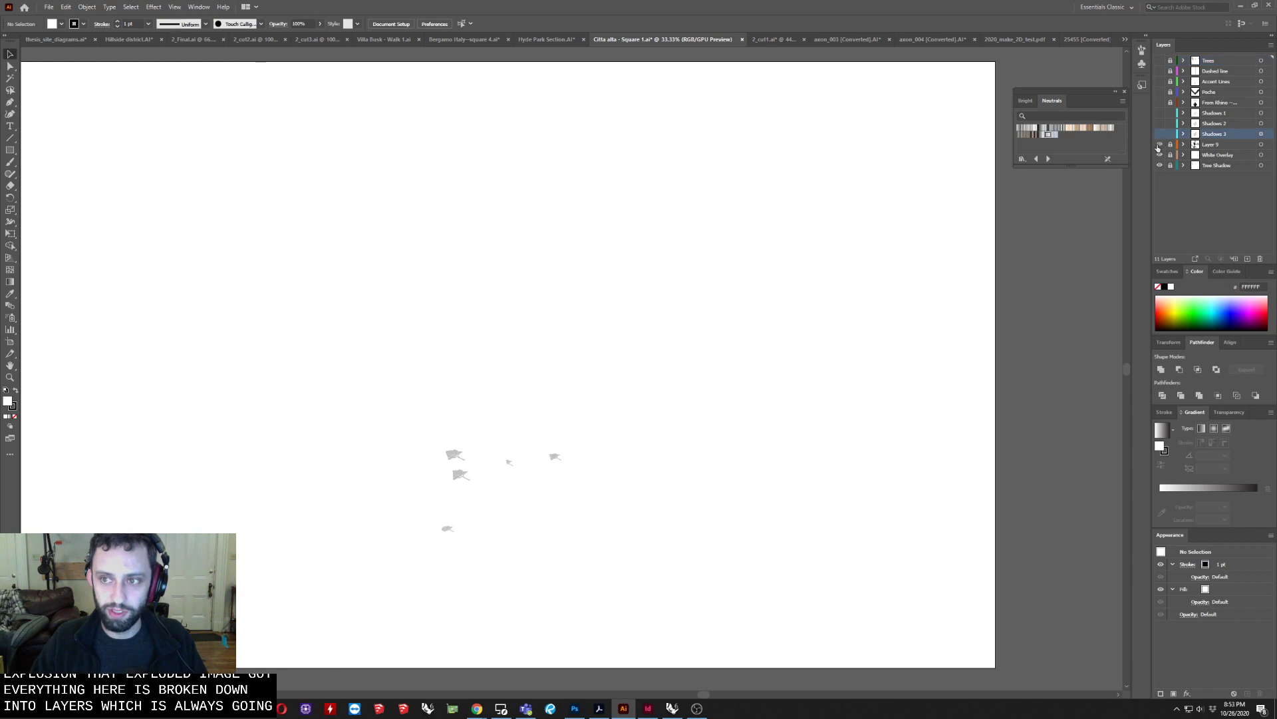
left_click_drag(1159, 144, 1161, 86)
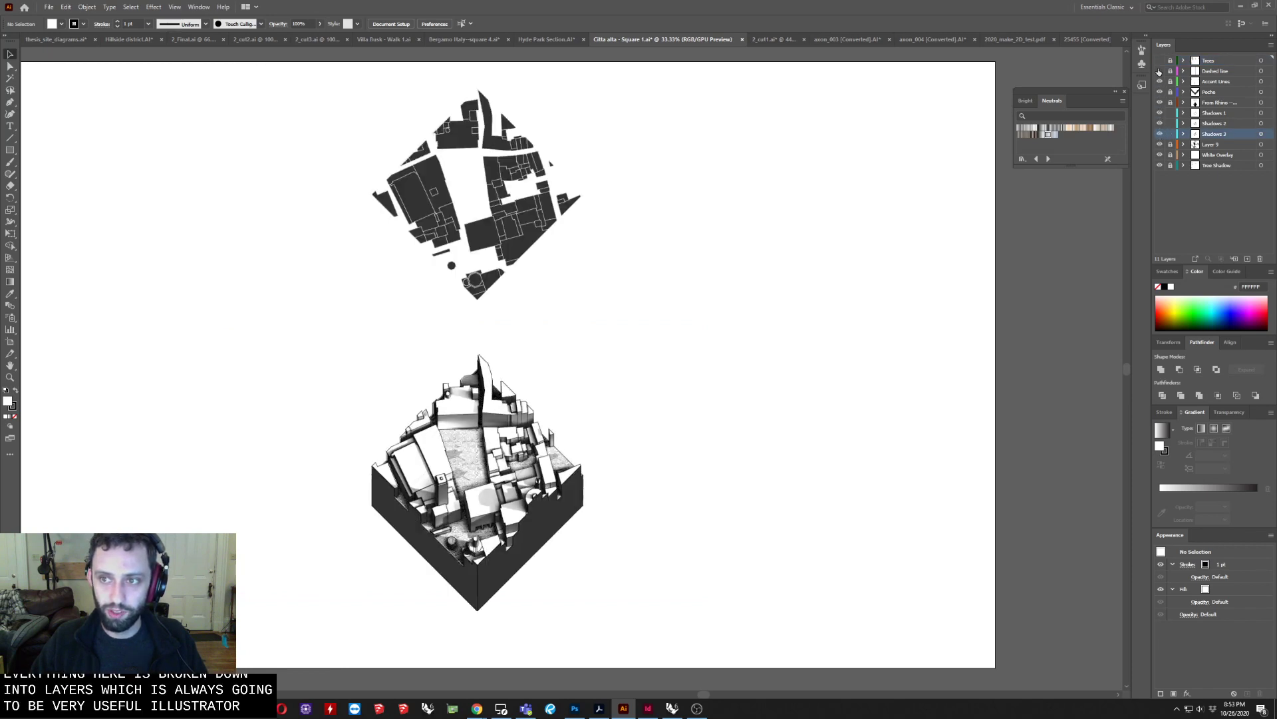
left_click(1160, 60)
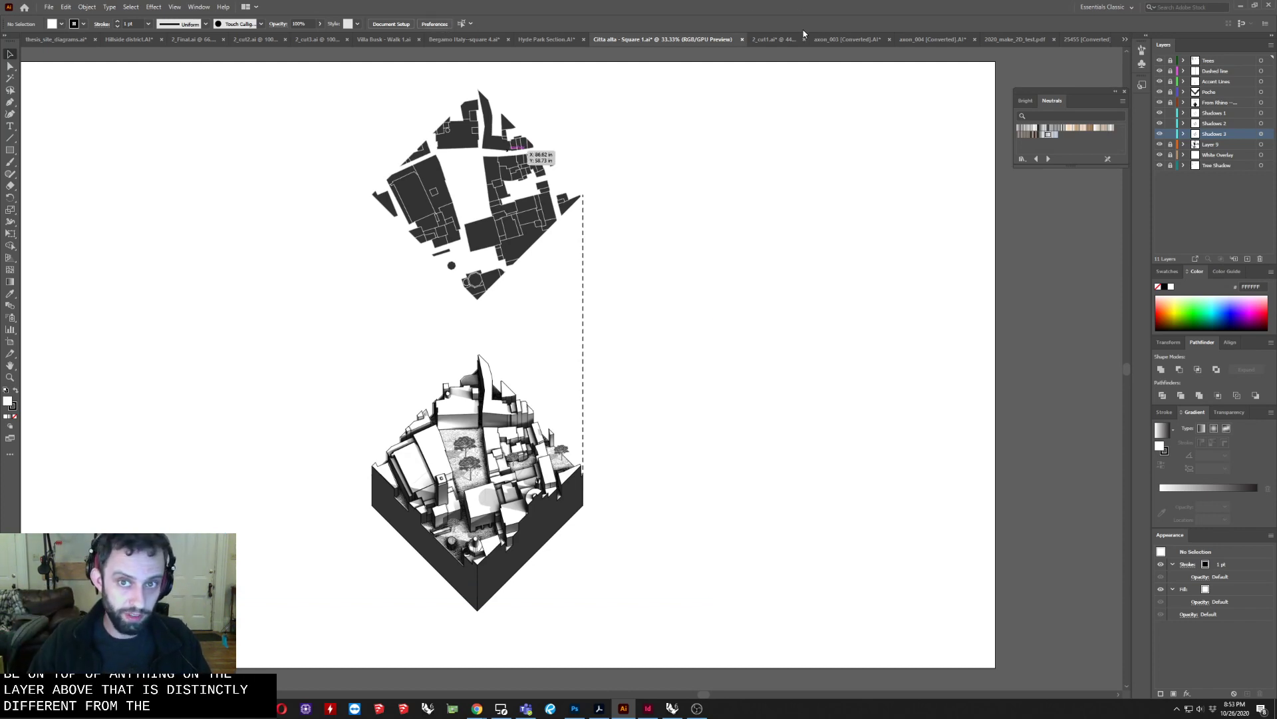
Switch to 2_cut1.ai and zoom in on the red building block and arrow.
left_click(773, 39)
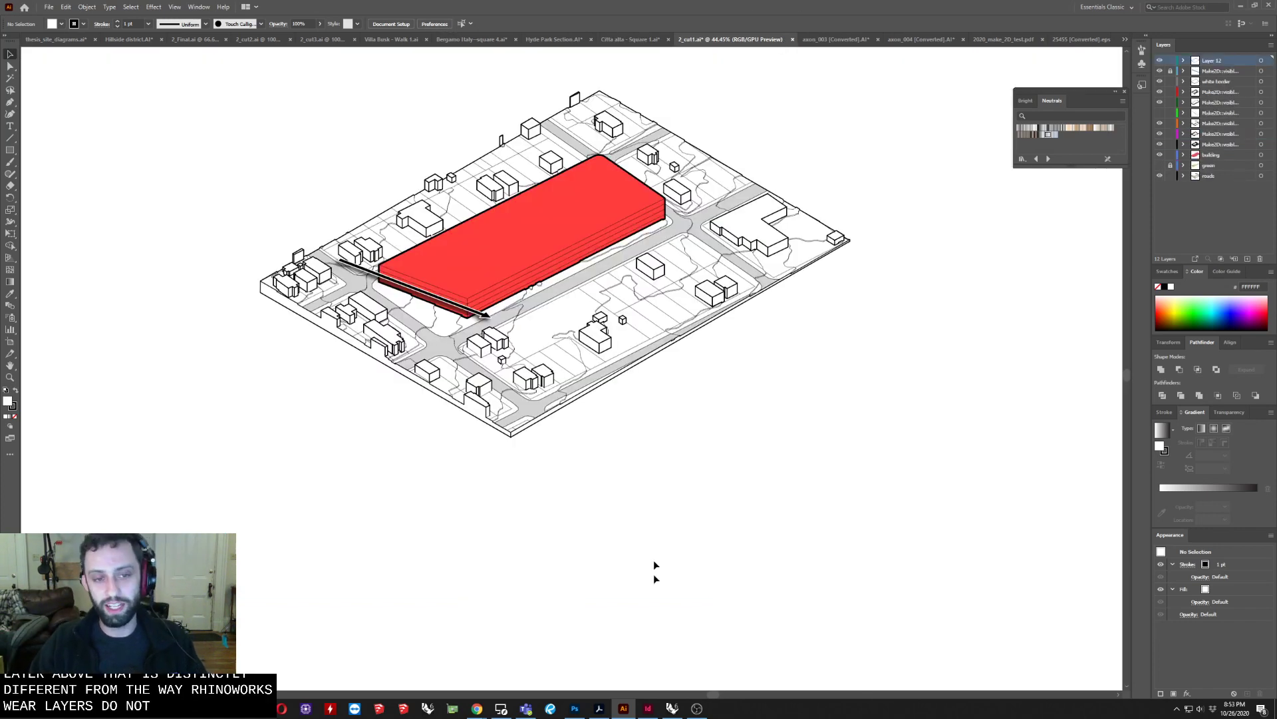
scroll(539, 618, "down", 1)
scroll(530, 256, "up", 1)
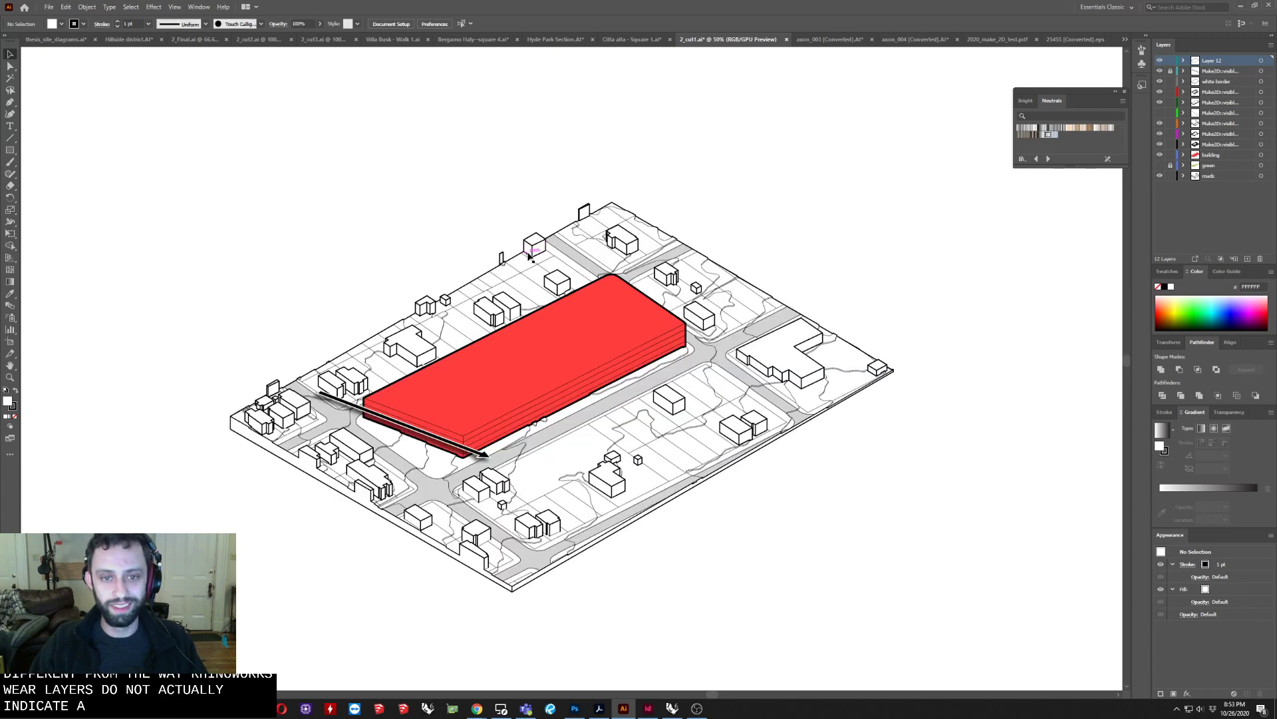
scroll(506, 475, "up", 1)
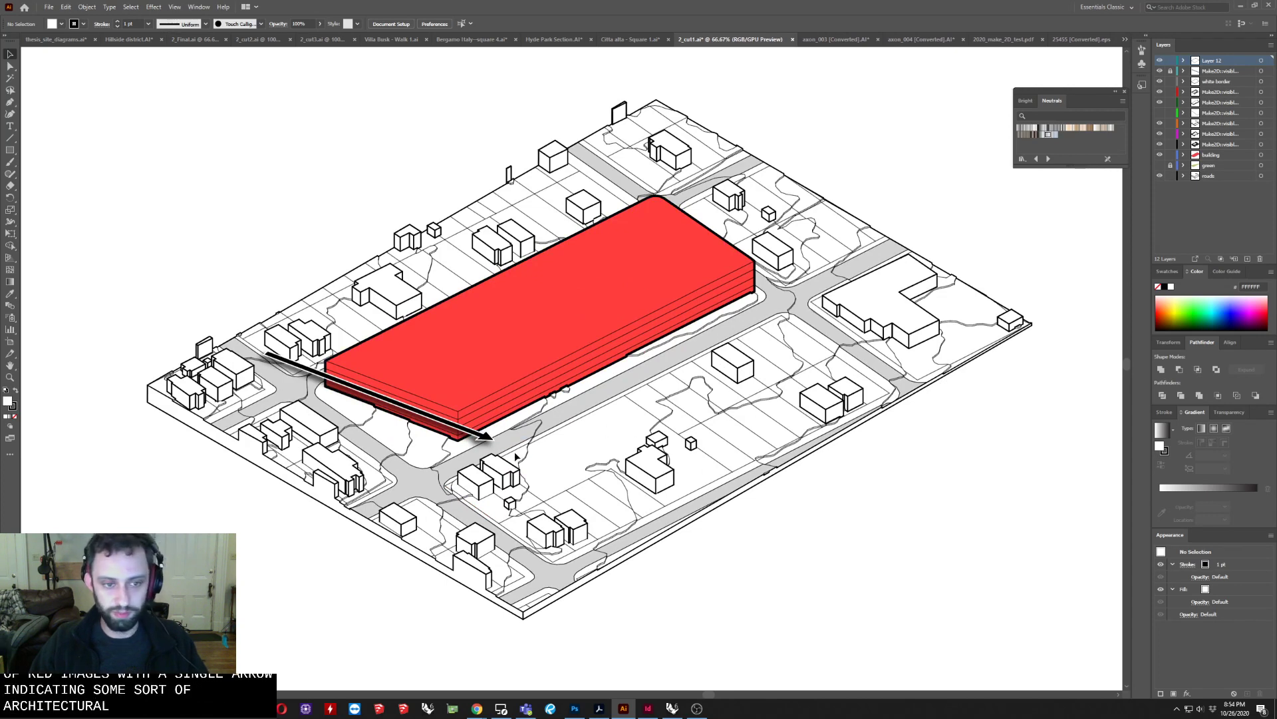
Bring up the axon_003 carport drawings and zoom in on them.
left_click(836, 39)
scroll(507, 620, "down", 1)
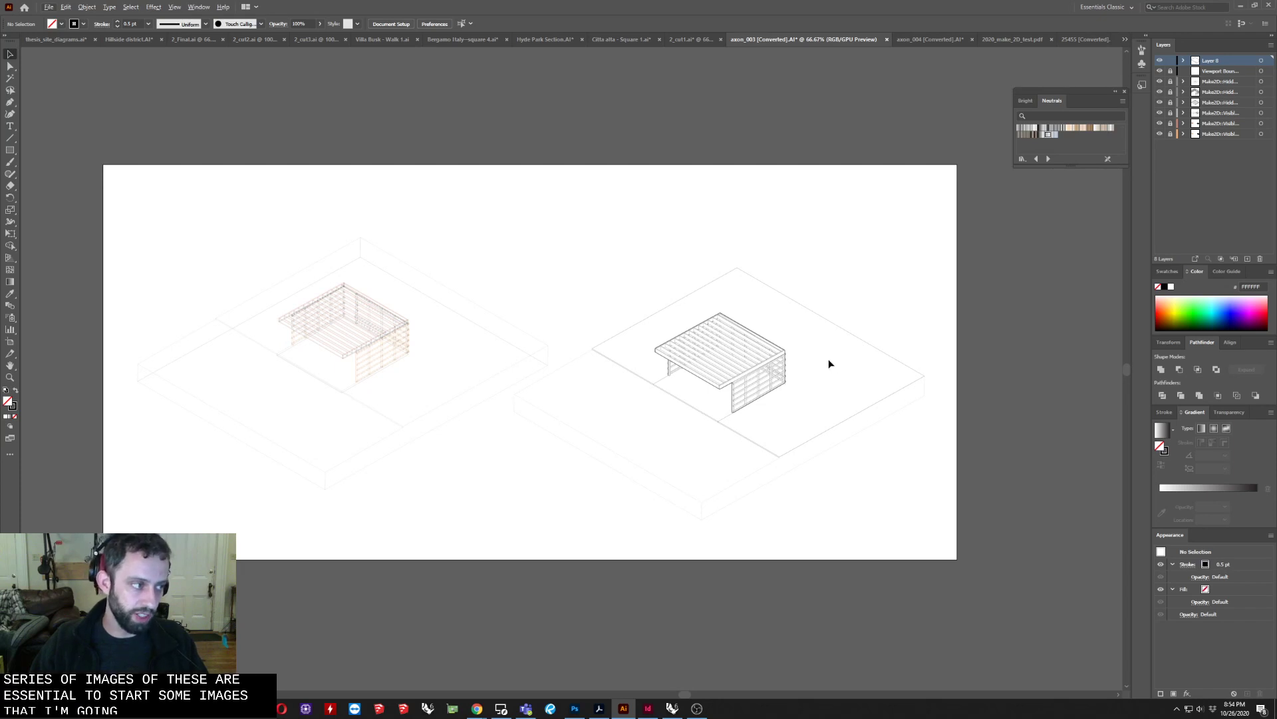
scroll(805, 414, "up", 2)
scroll(947, 384, "down", 2)
left_click_drag(149, 313, 155, 283)
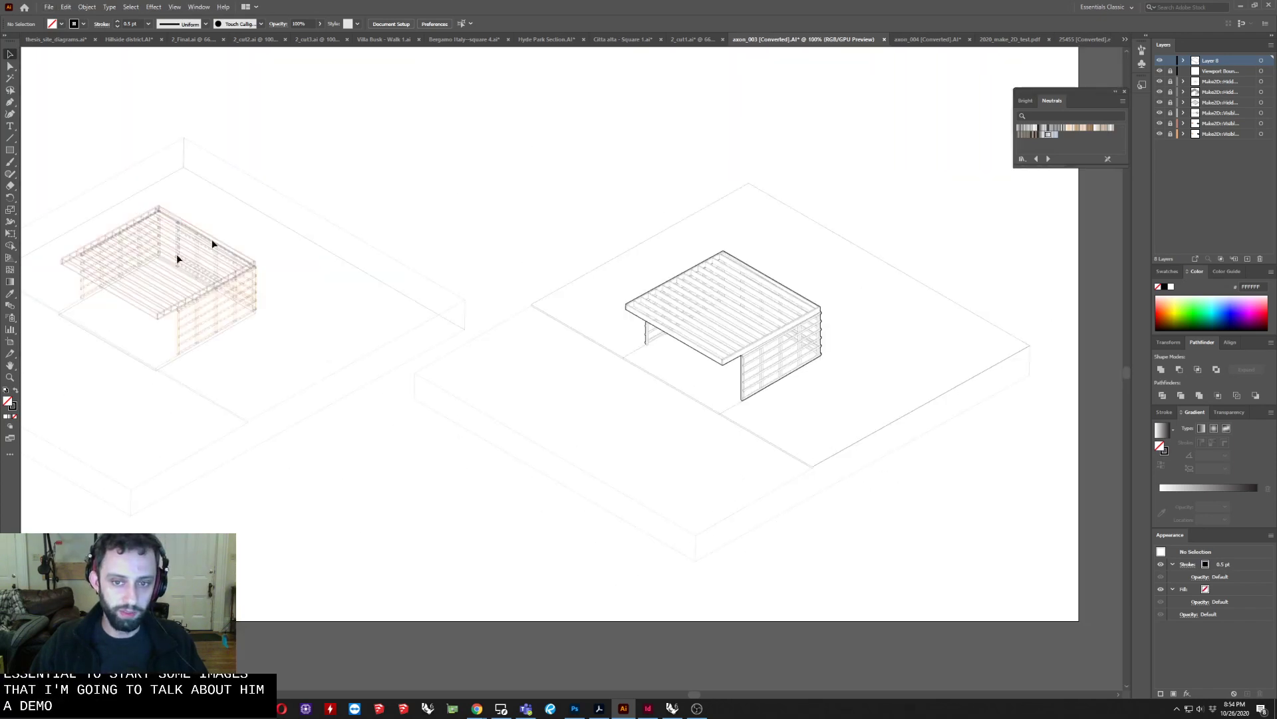
View the whole coloured axon_004 site, then switch to 2020_make_2D_test.pdf.
left_click(911, 44)
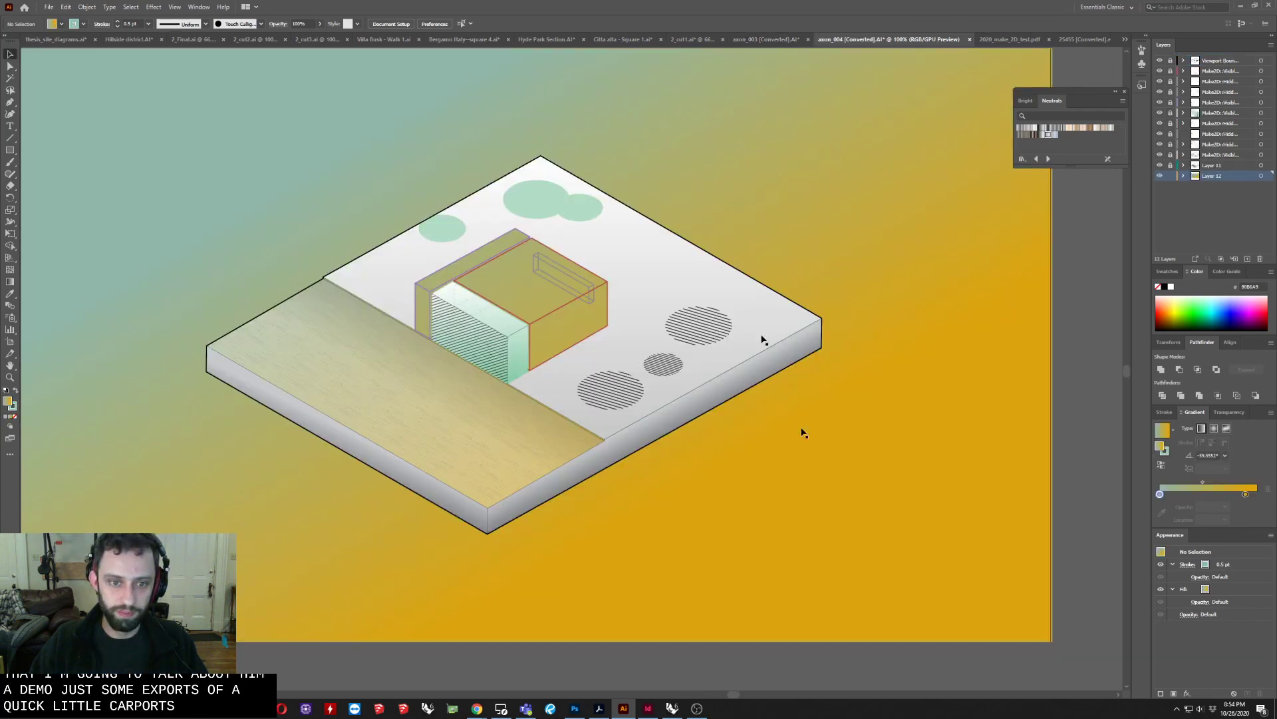
key("ctrl+minus")
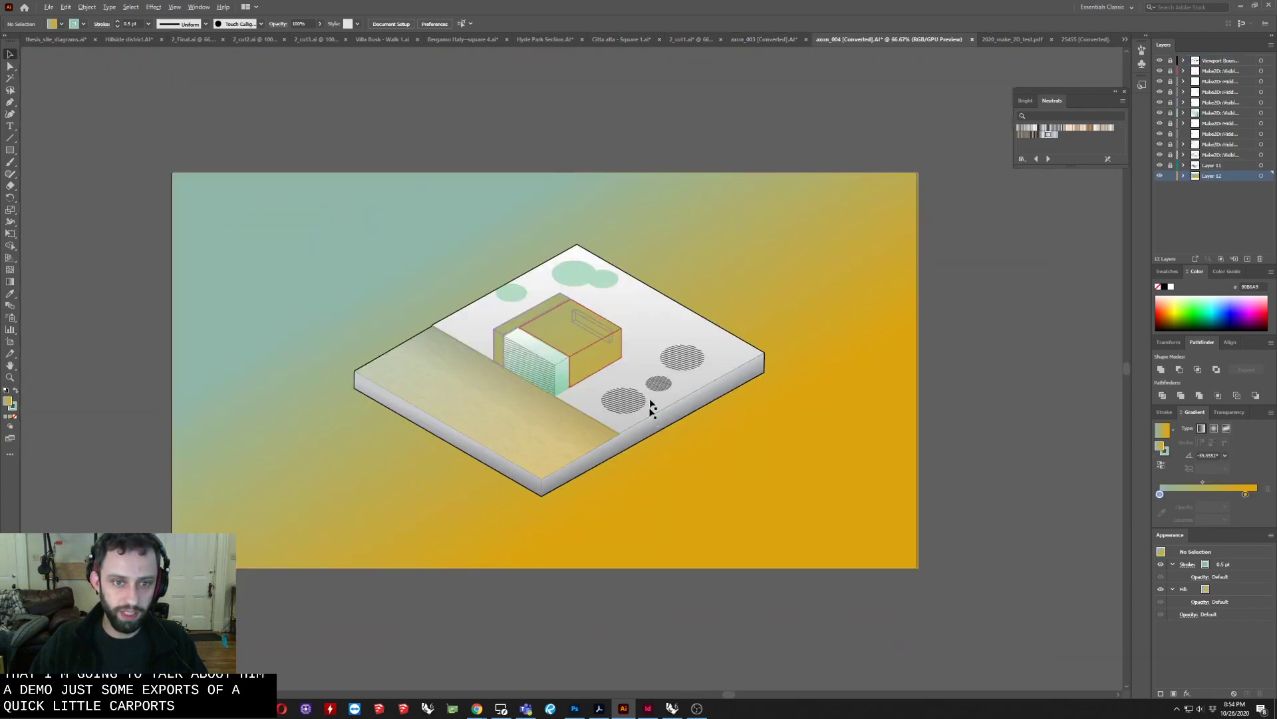
left_click(1004, 42)
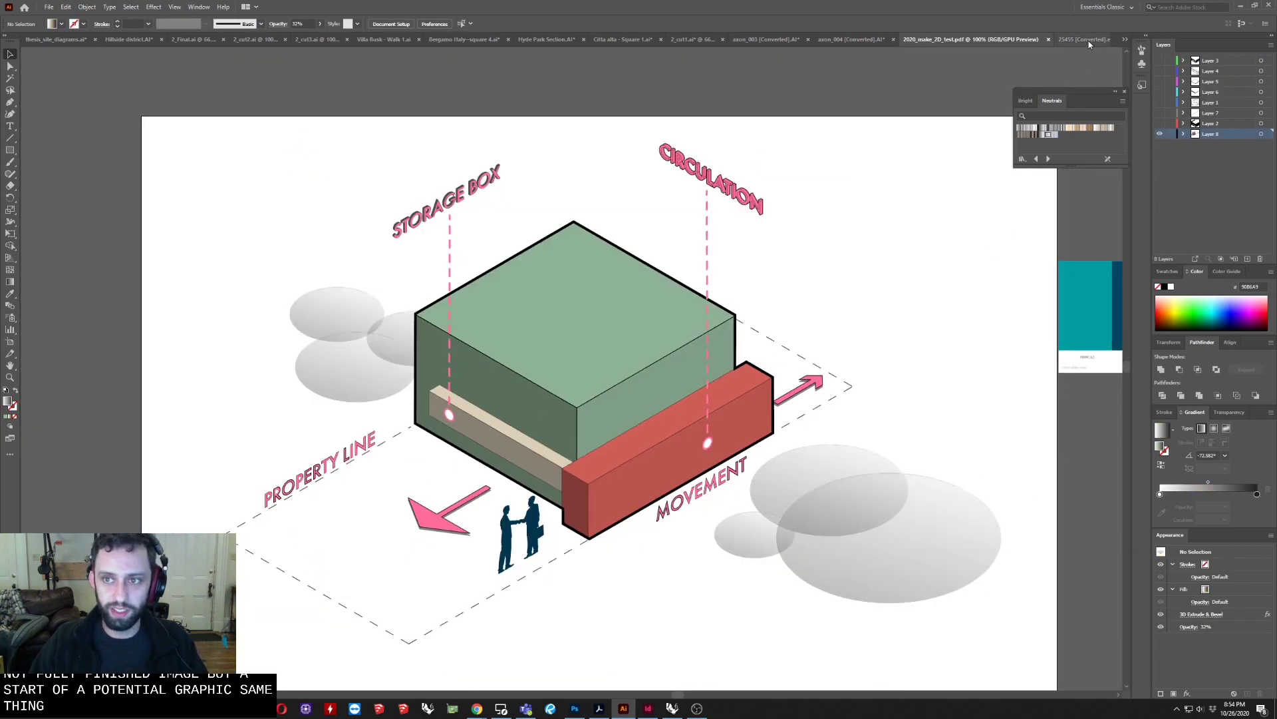
On the people silhouette sheet, pull the raised-fist figure up out of its row.
left_click(1085, 41)
scroll(808, 165, "down", 1)
scroll(931, 346, "down", 2)
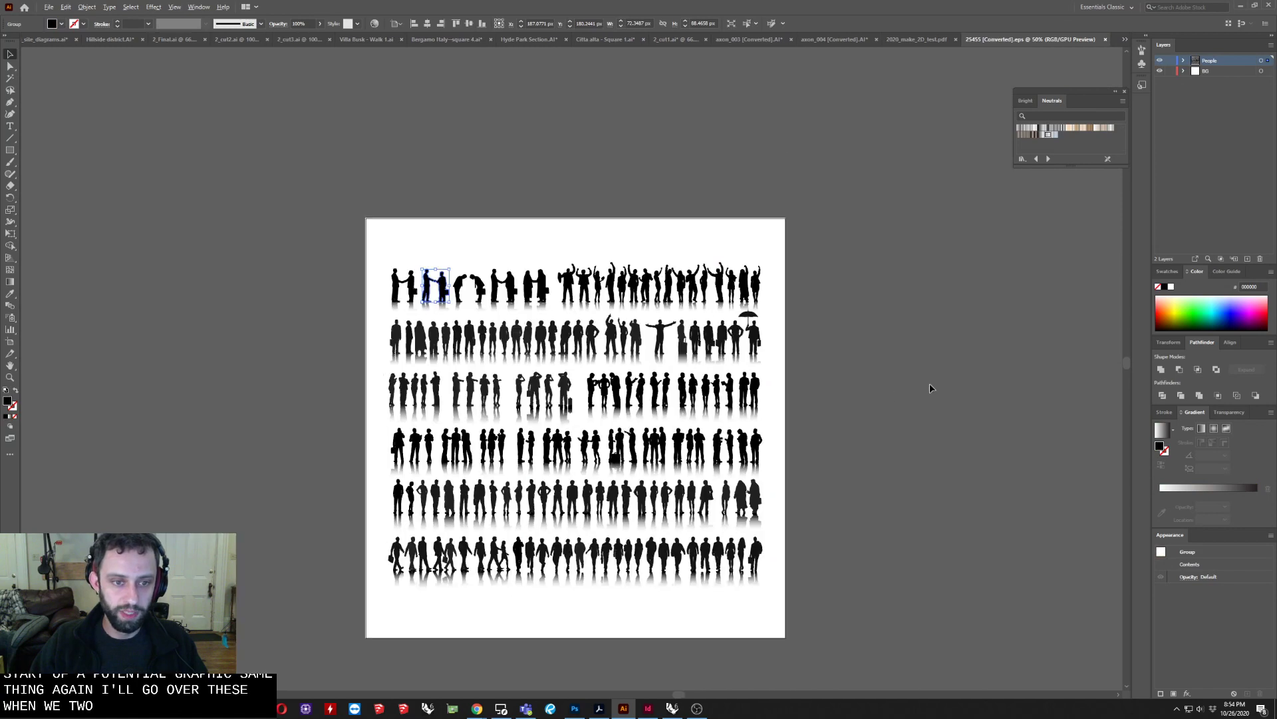
scroll(369, 508, "up", 2)
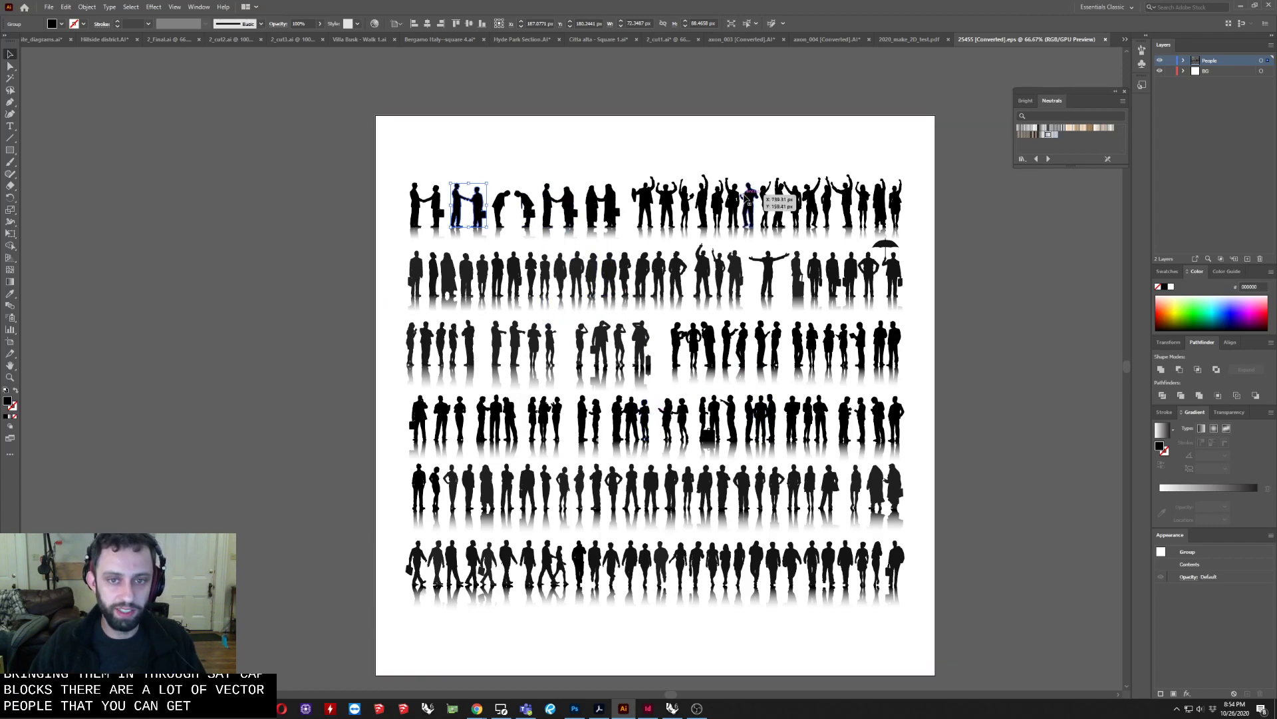
scroll(645, 200, "up", 2)
left_click(645, 199)
left_click_drag(645, 199, 648, 102)
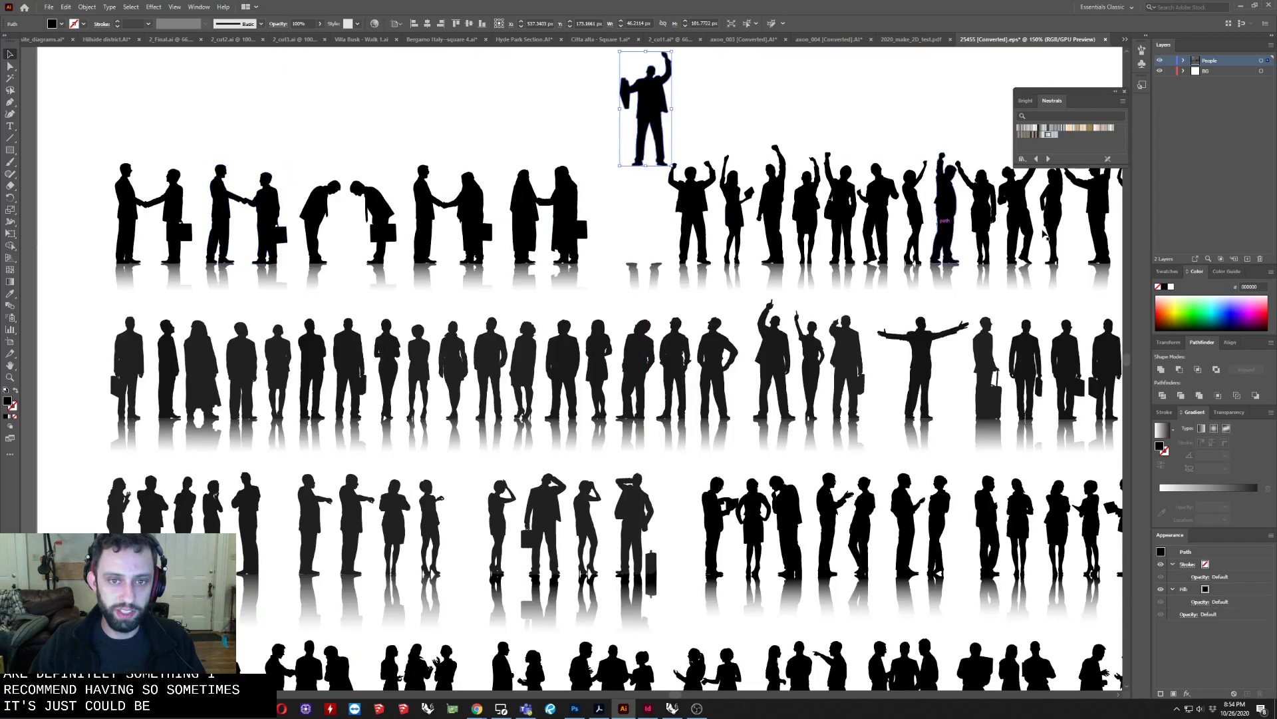
Place the black handshaking pair beside Property Line in the storage box diagram.
scroll(623, 326, "down", 1)
left_click_drag(576, 269, 516, 136)
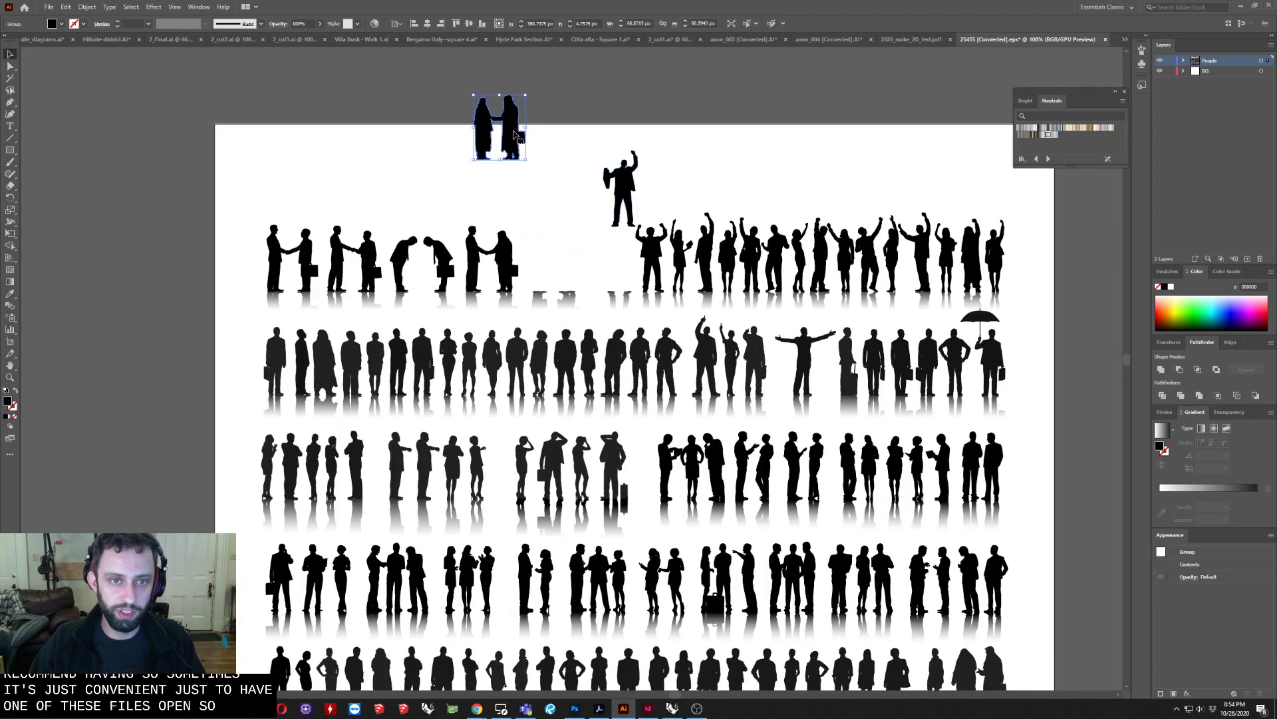
left_click(911, 39)
left_click_drag(817, 210, 348, 511)
left_click(659, 593)
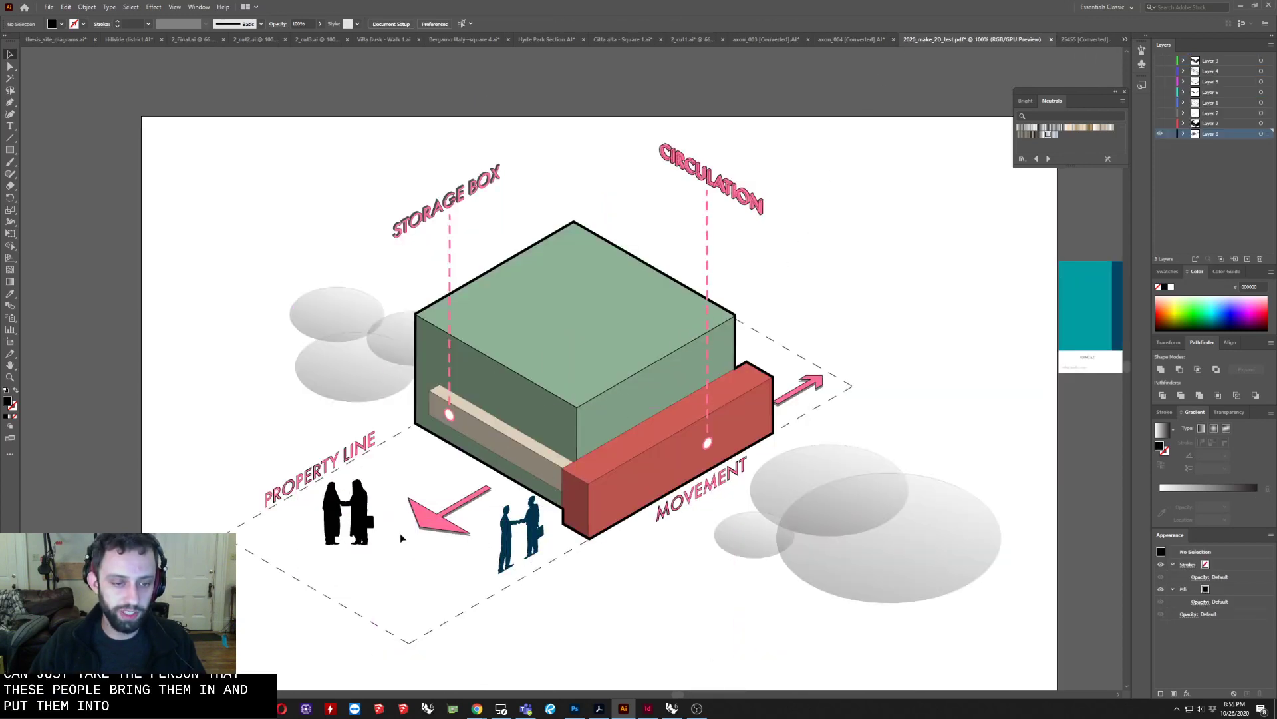
scroll(401, 533, "down", 1)
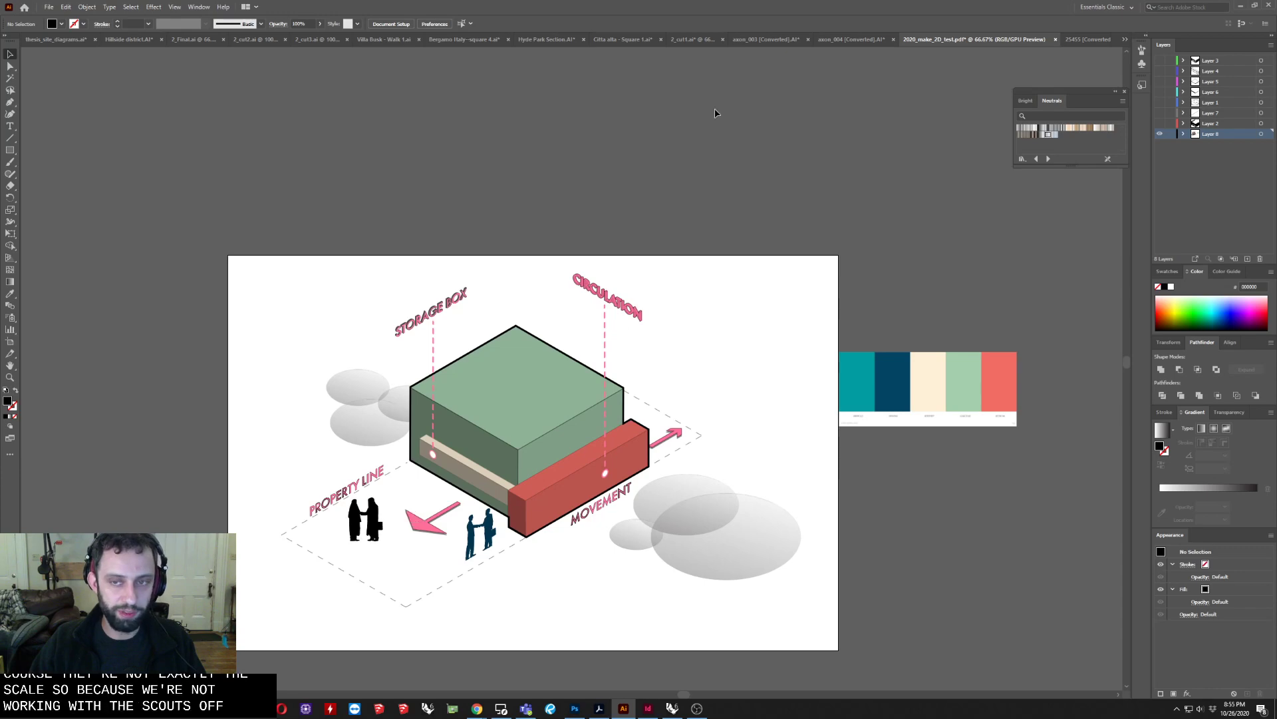
left_click(1081, 40)
key("alt+Tab")
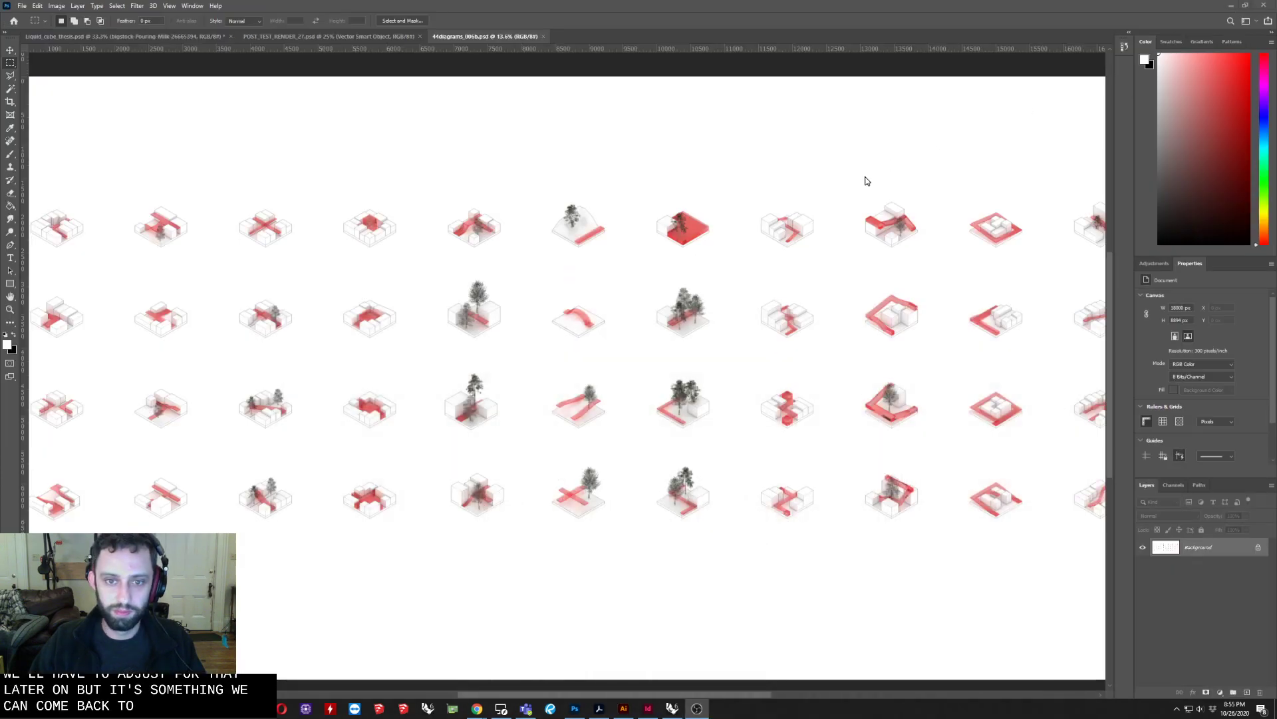
scroll(200, 299, "left", 2)
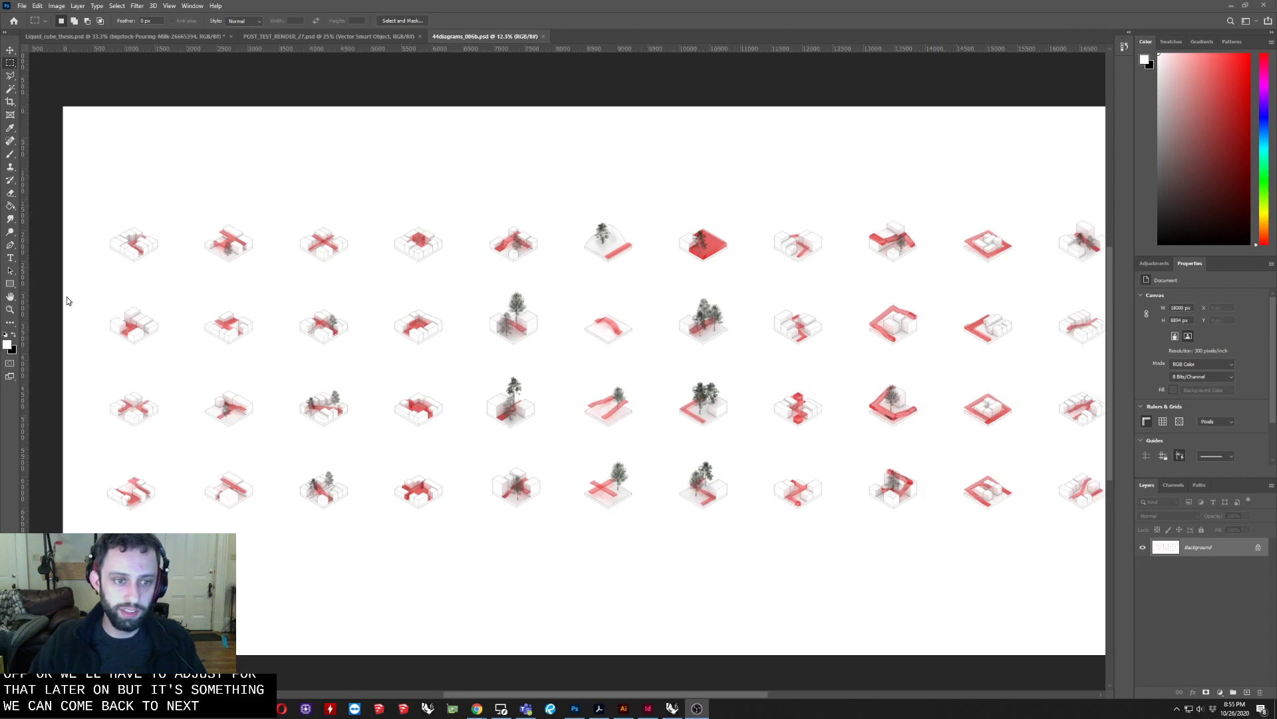
scroll(100, 228, "up", 8)
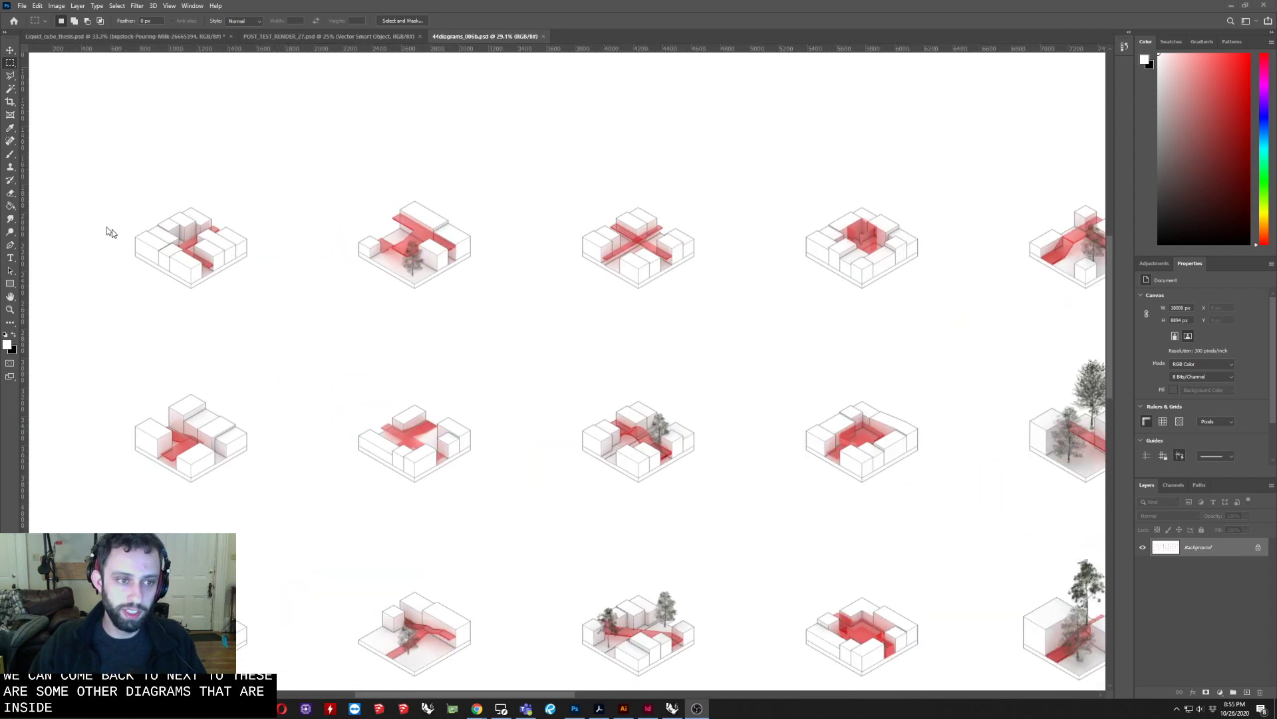
scroll(245, 280, "up", 2)
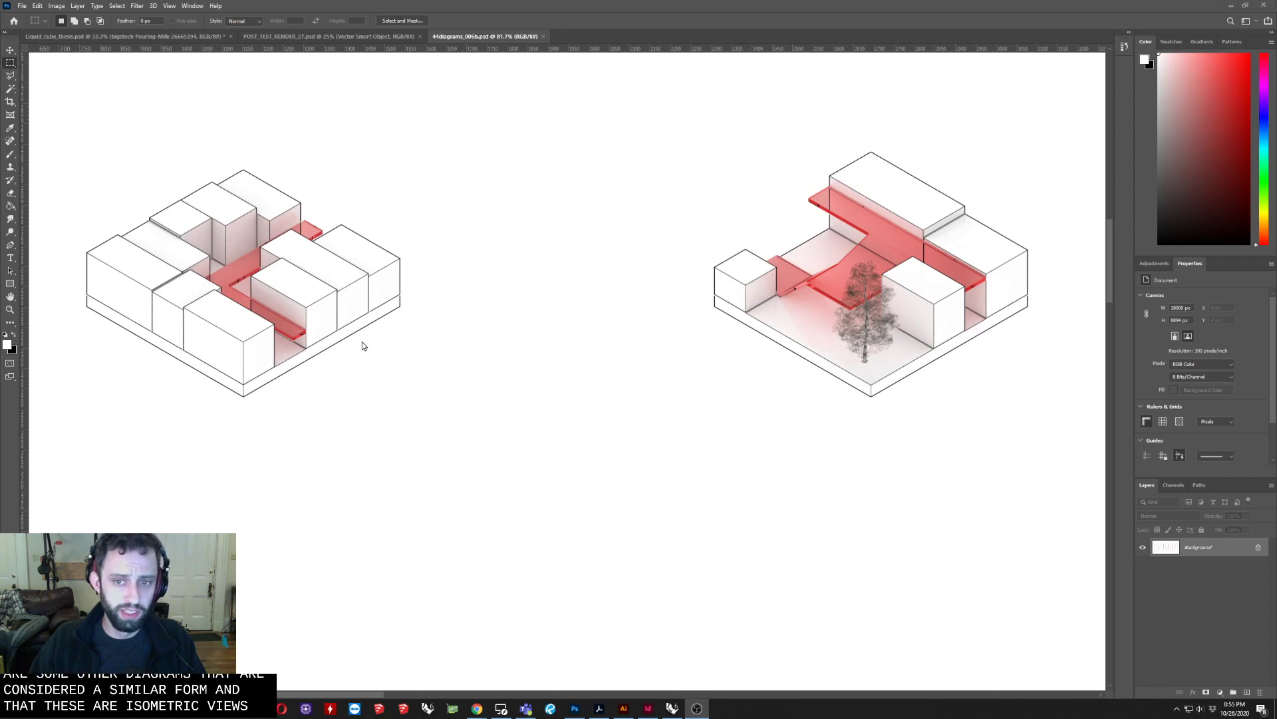
scroll(362, 345, "down", 5)
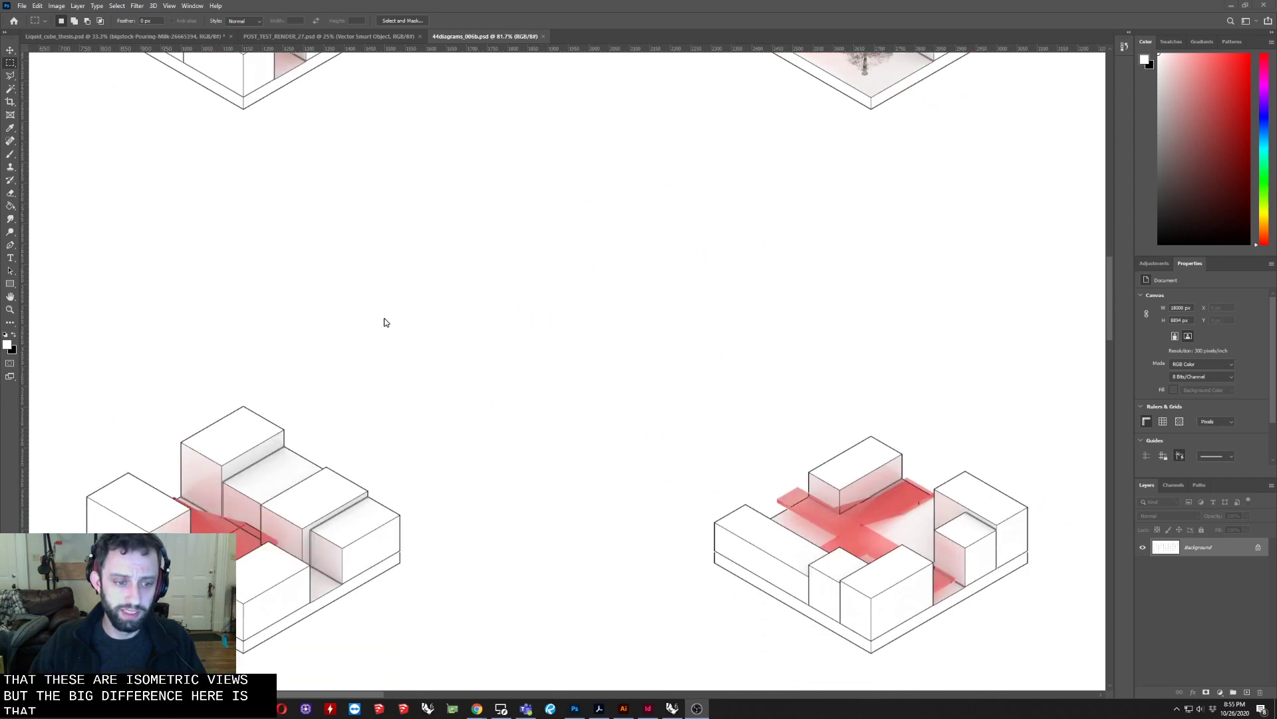
scroll(384, 322, "down", 3)
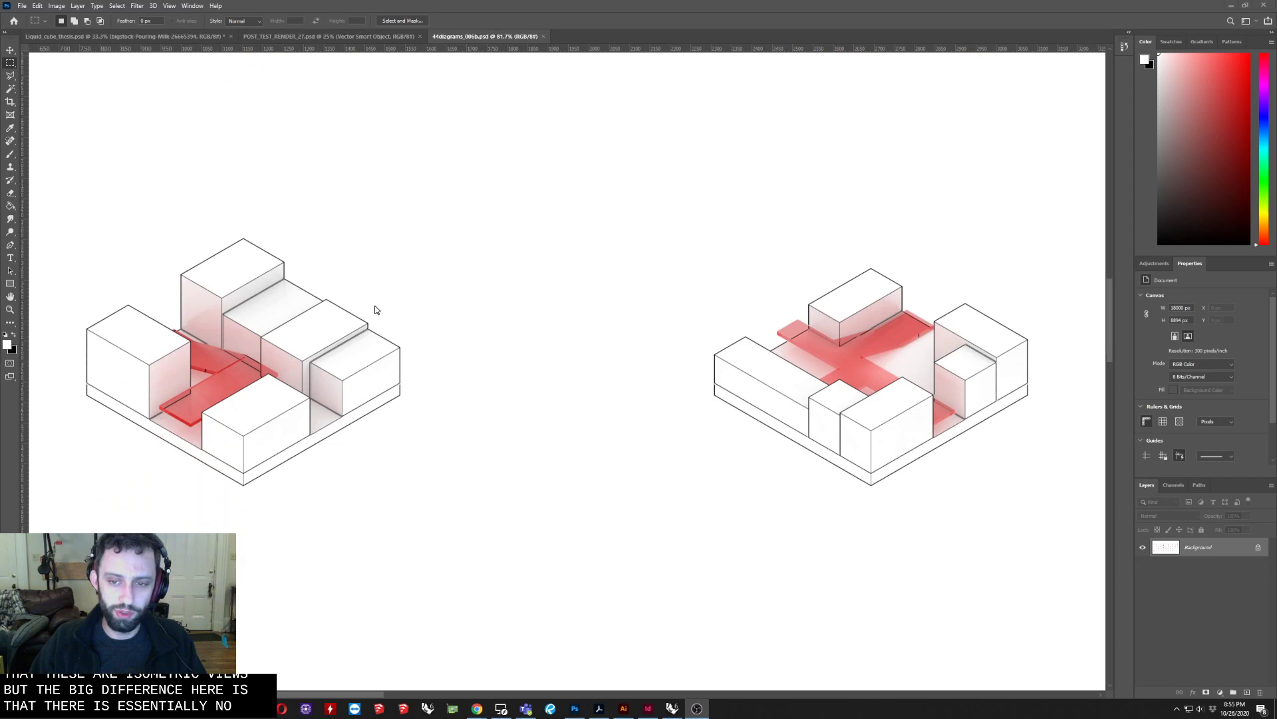
scroll(373, 311, "down", 5)
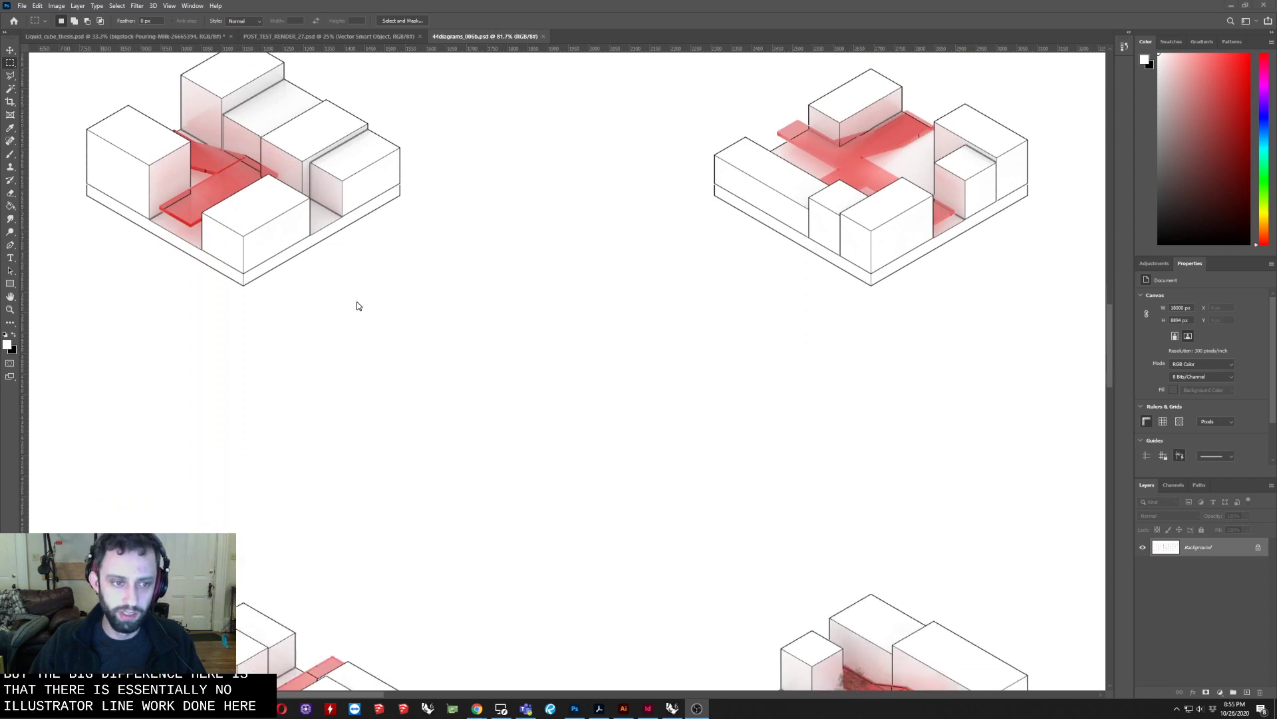
scroll(336, 296, "down", 8)
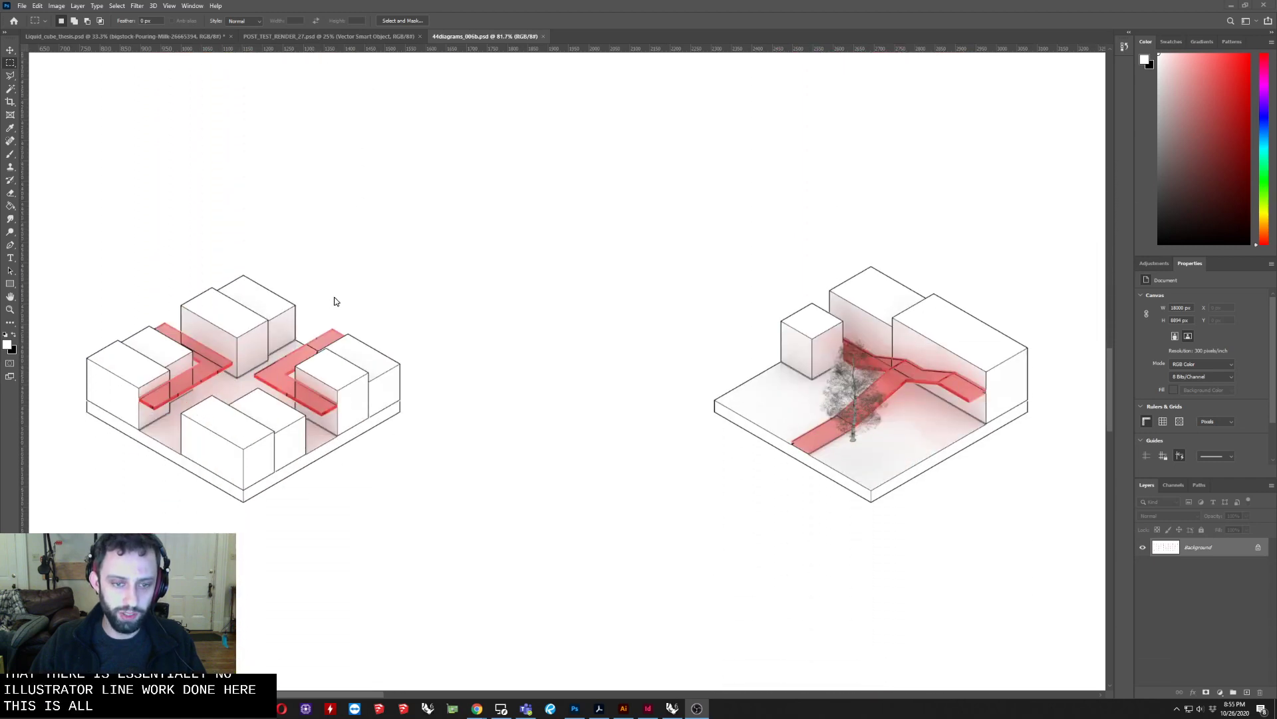
scroll(333, 297, "down", 15)
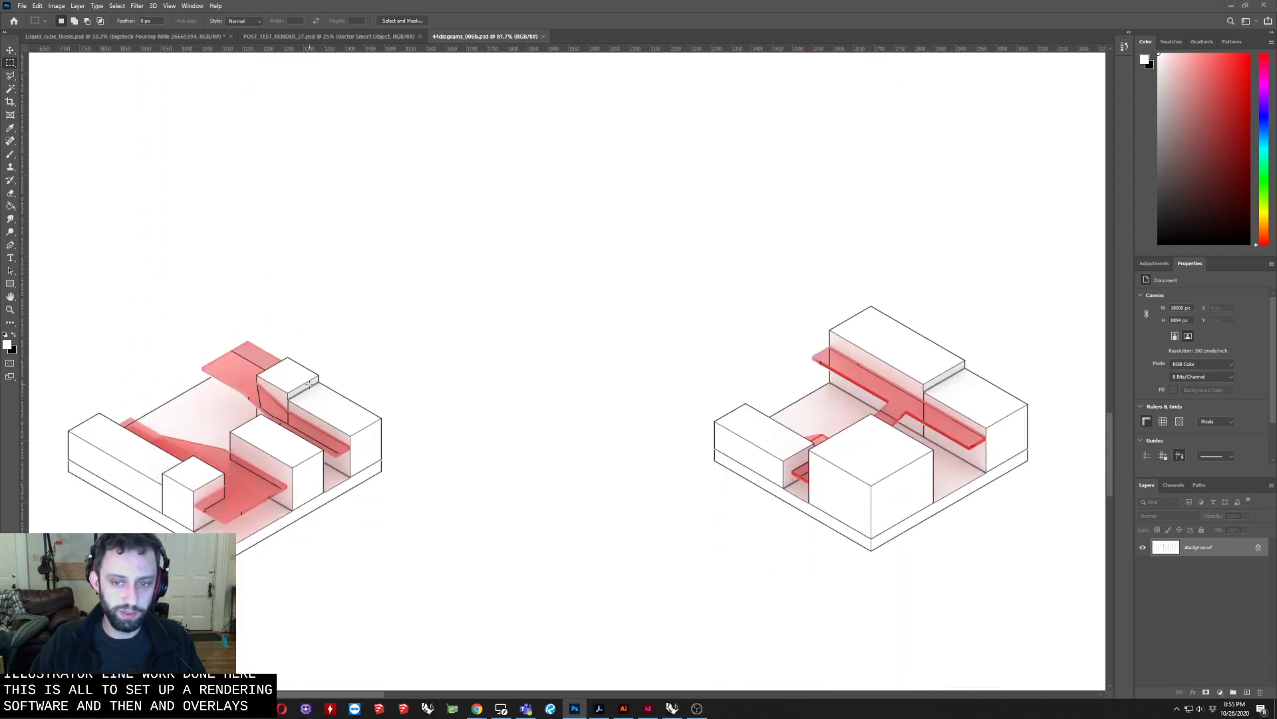
left_click_drag(302, 690, 781, 644)
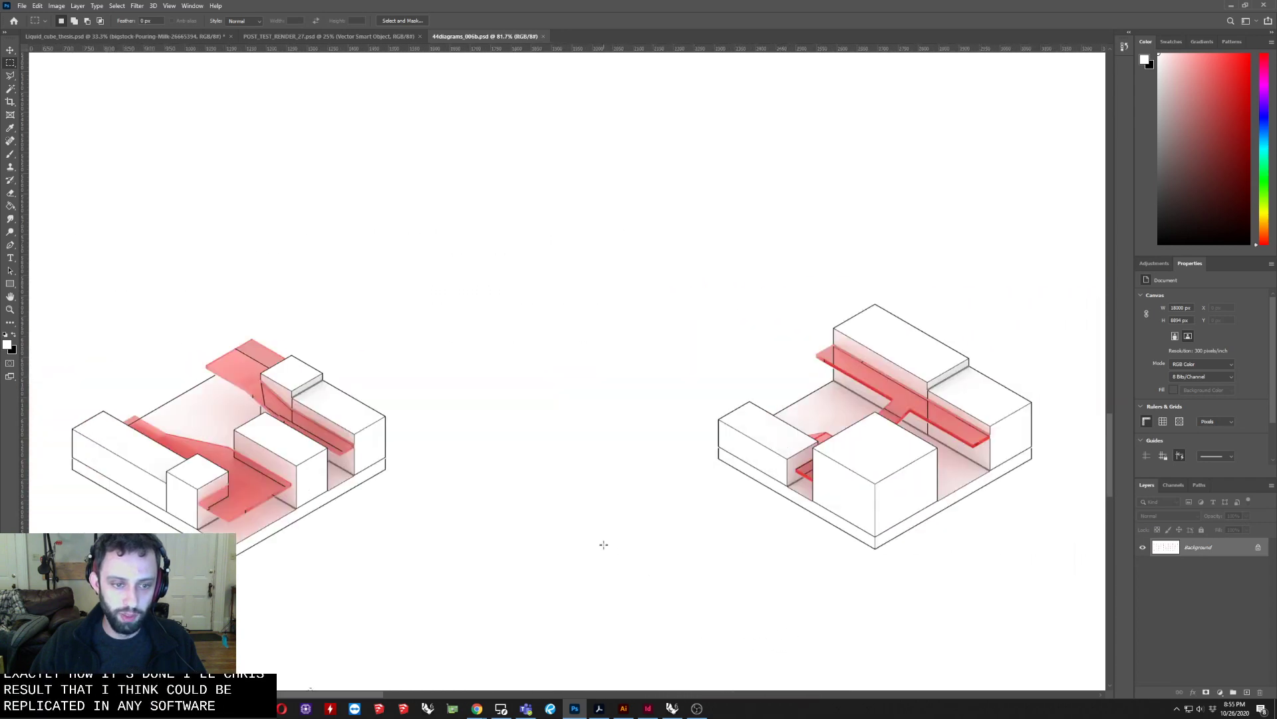
scroll(604, 542, "down", 6)
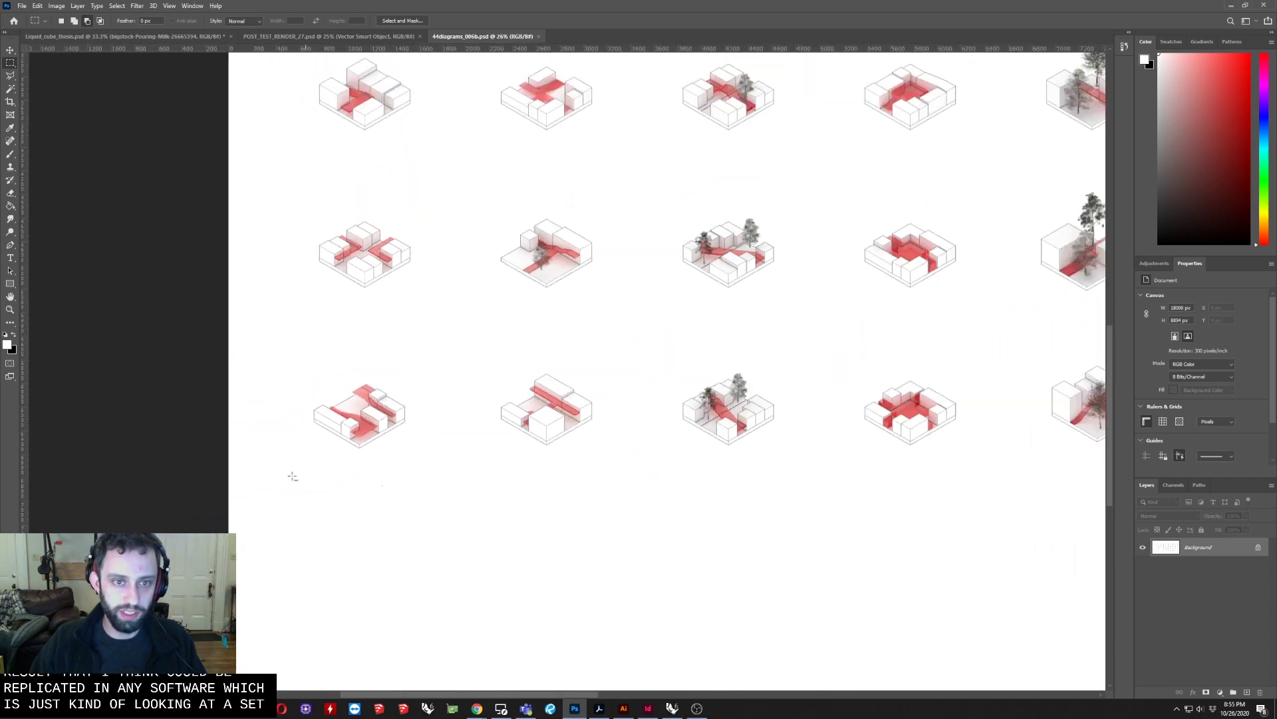
scroll(293, 476, "down", 2)
scroll(565, 180, "up", 1)
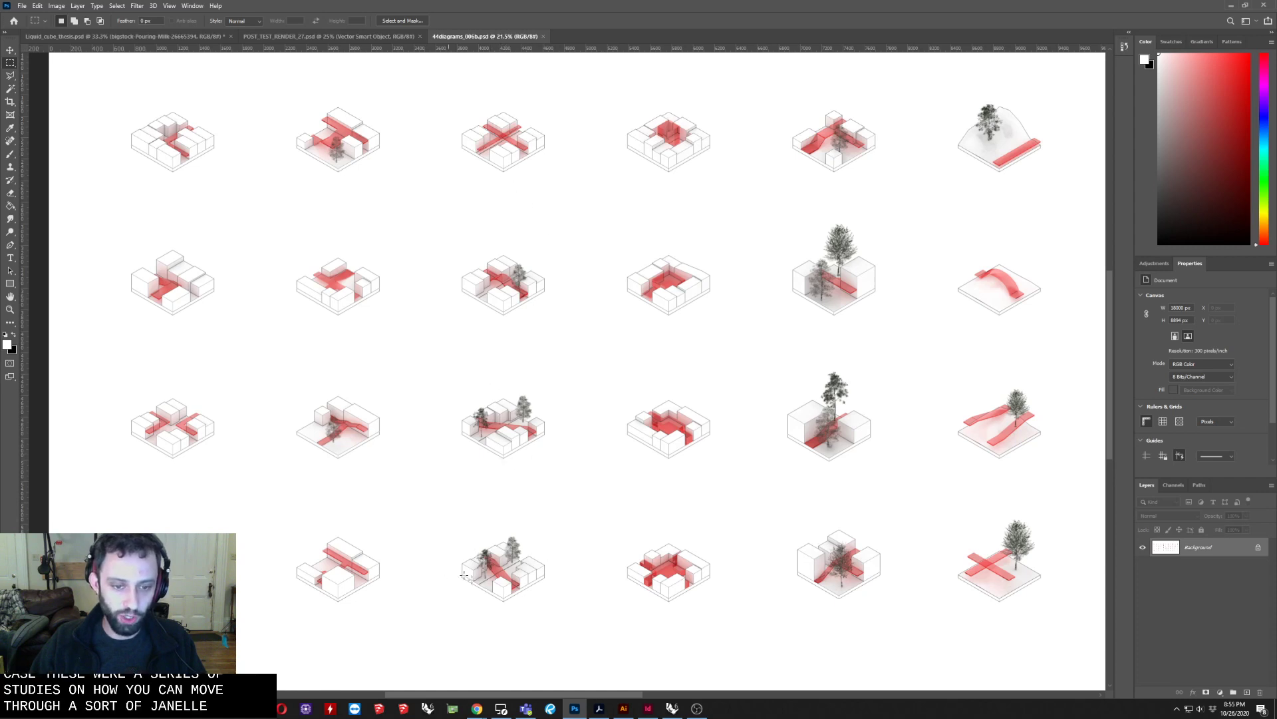
scroll(502, 232, "up", 2)
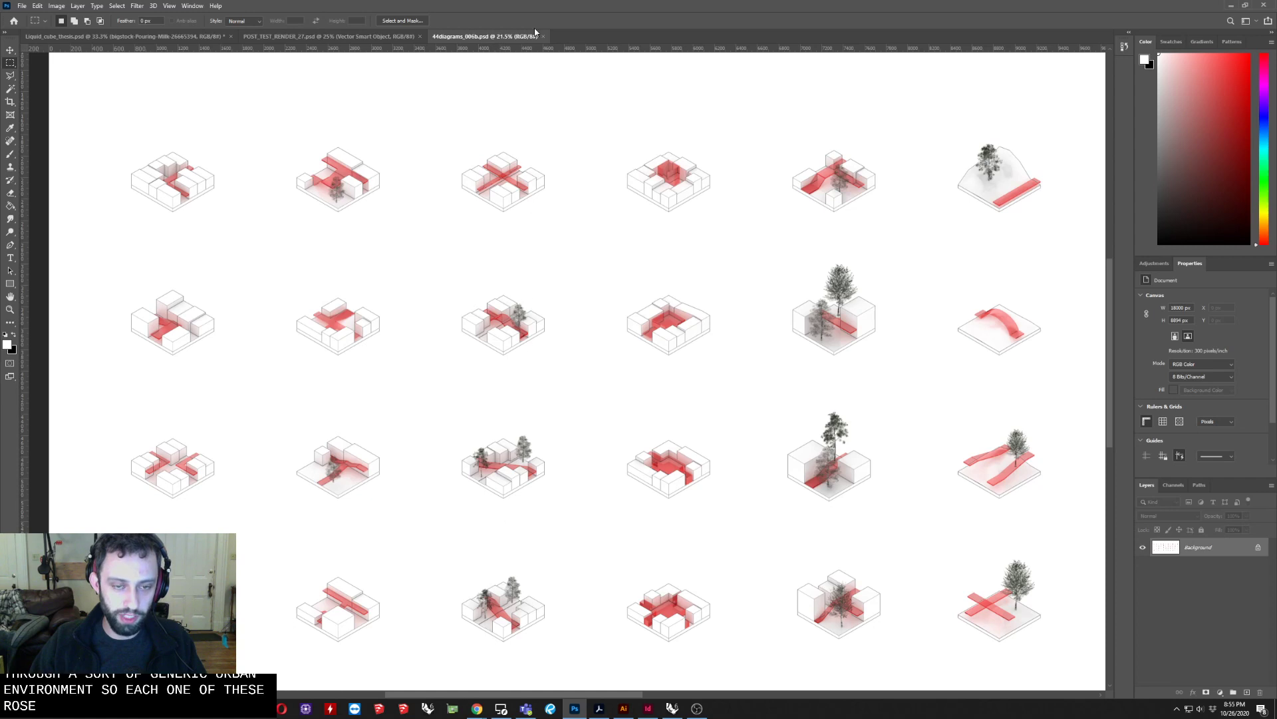
scroll(524, 419, "down", 2)
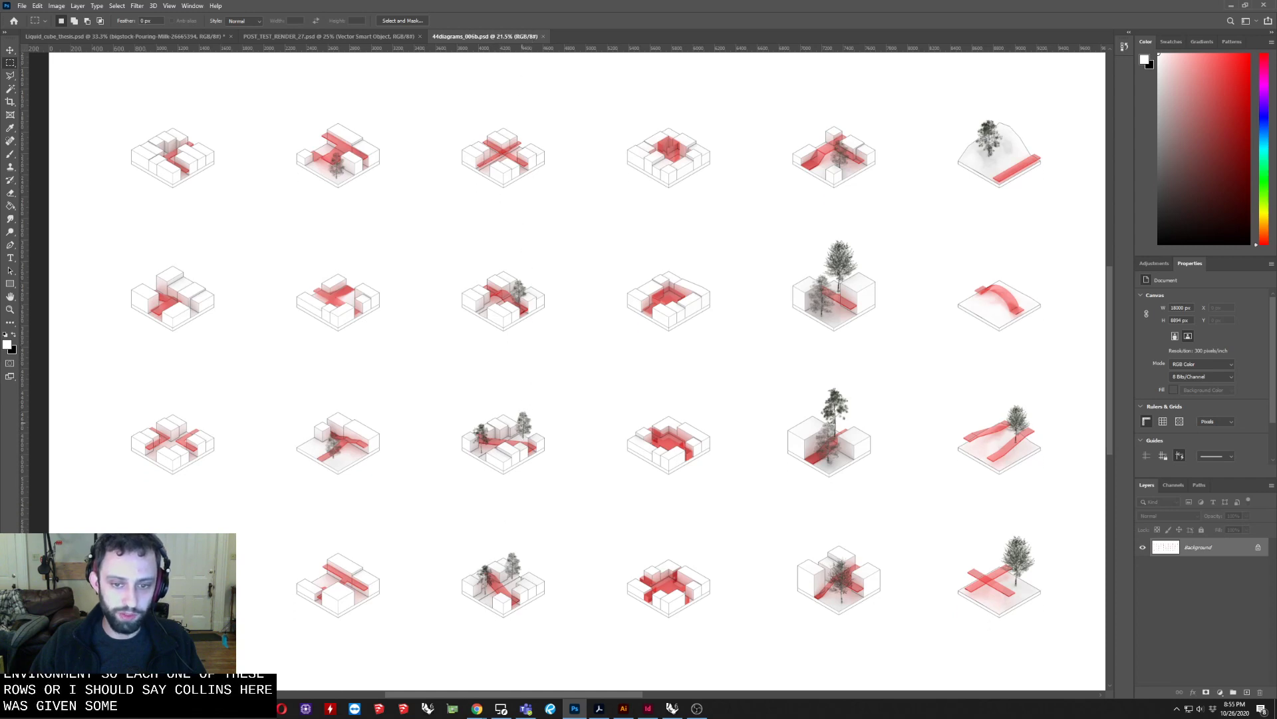
scroll(513, 372, "down", 3)
scroll(466, 353, "up", 3)
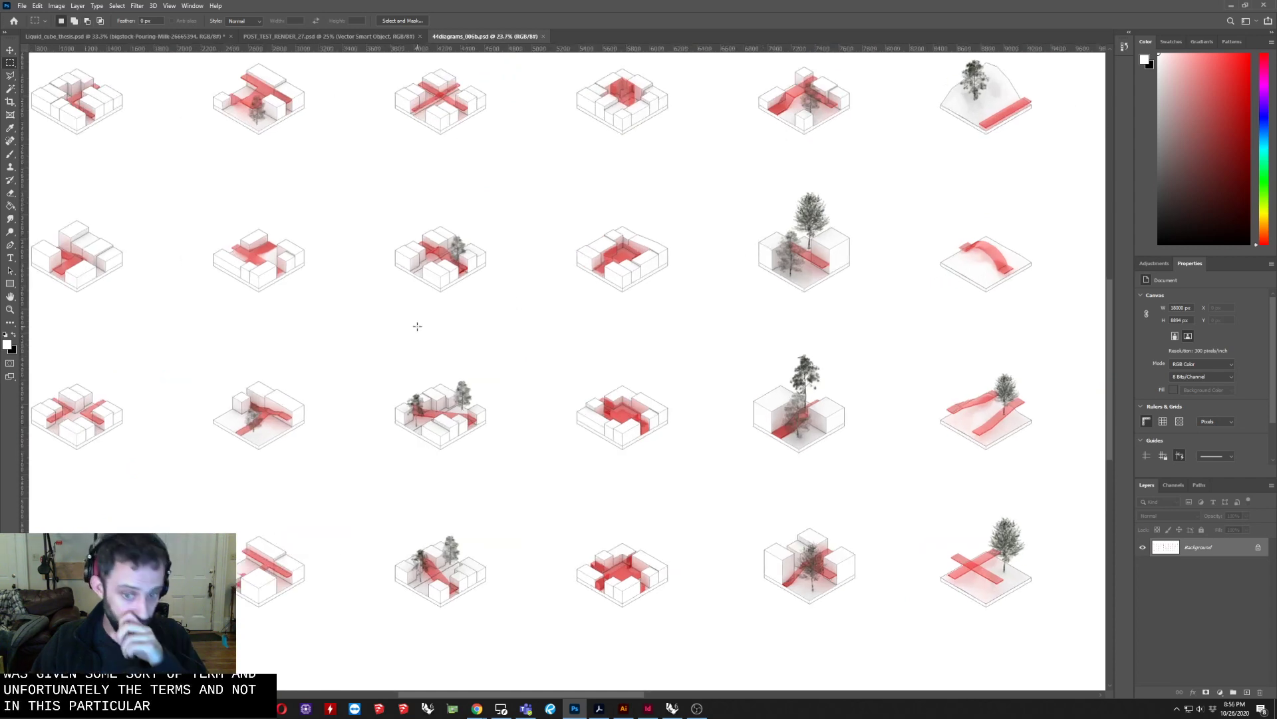
scroll(359, 319, "down", 2)
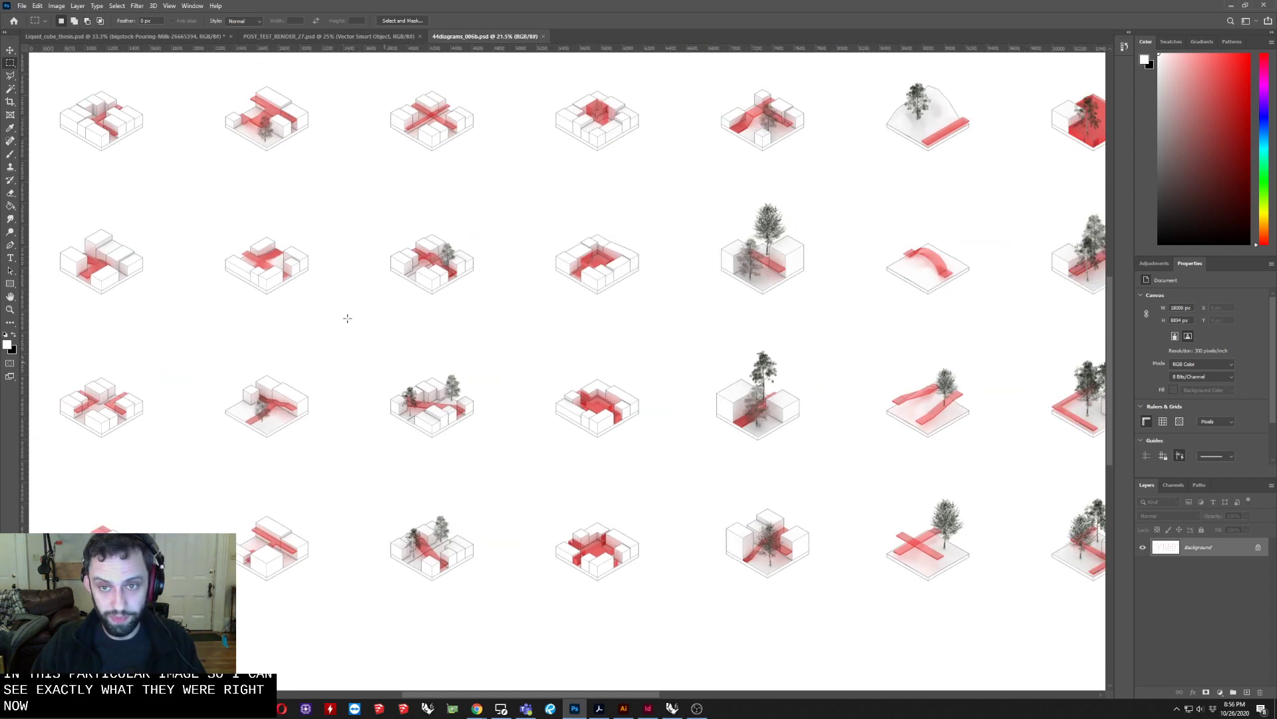
scroll(465, 363, "down", 2)
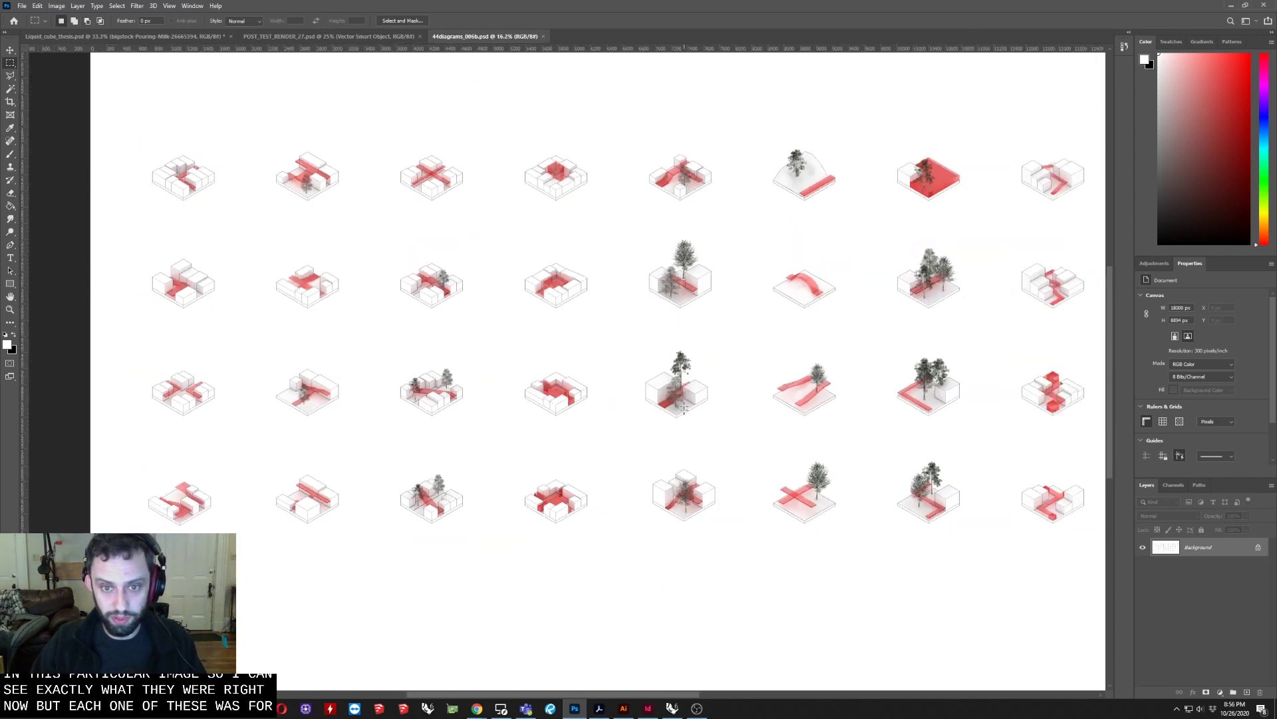
scroll(528, 342, "down", 1)
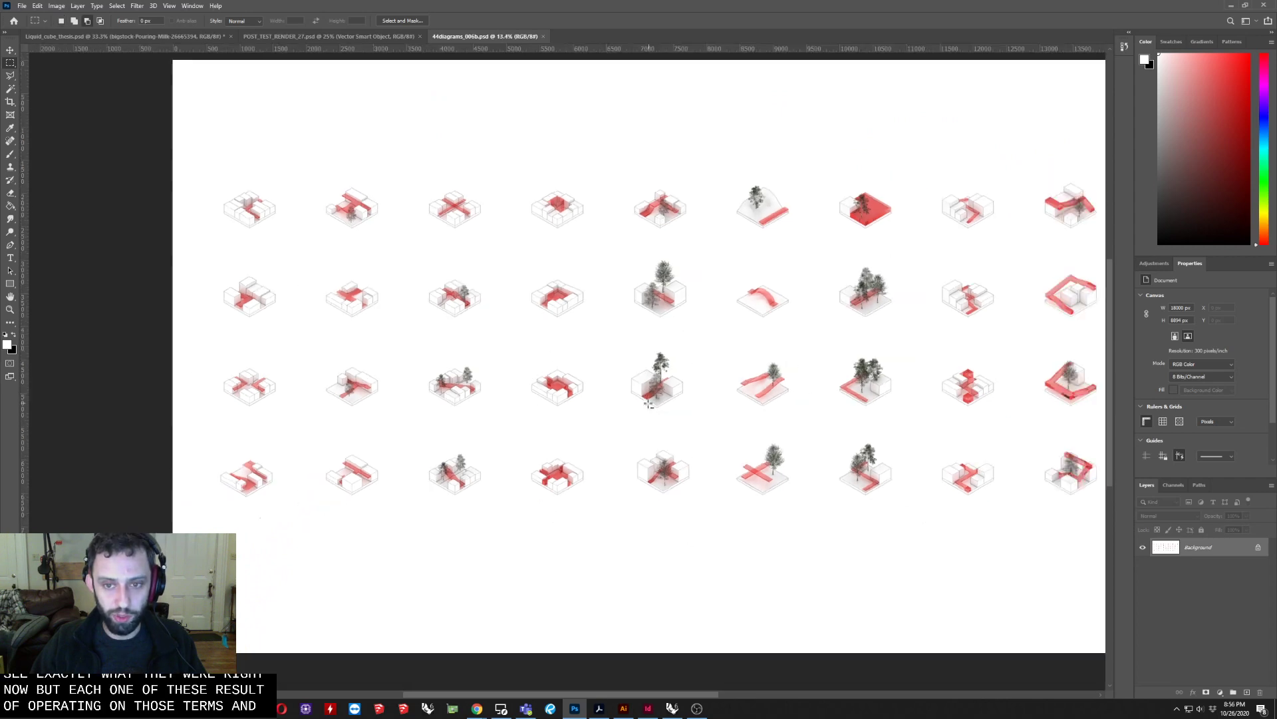
scroll(732, 333, "right", 3)
scroll(915, 320, "up", 1)
scroll(770, 474, "up", 1)
scroll(448, 485, "up", 2)
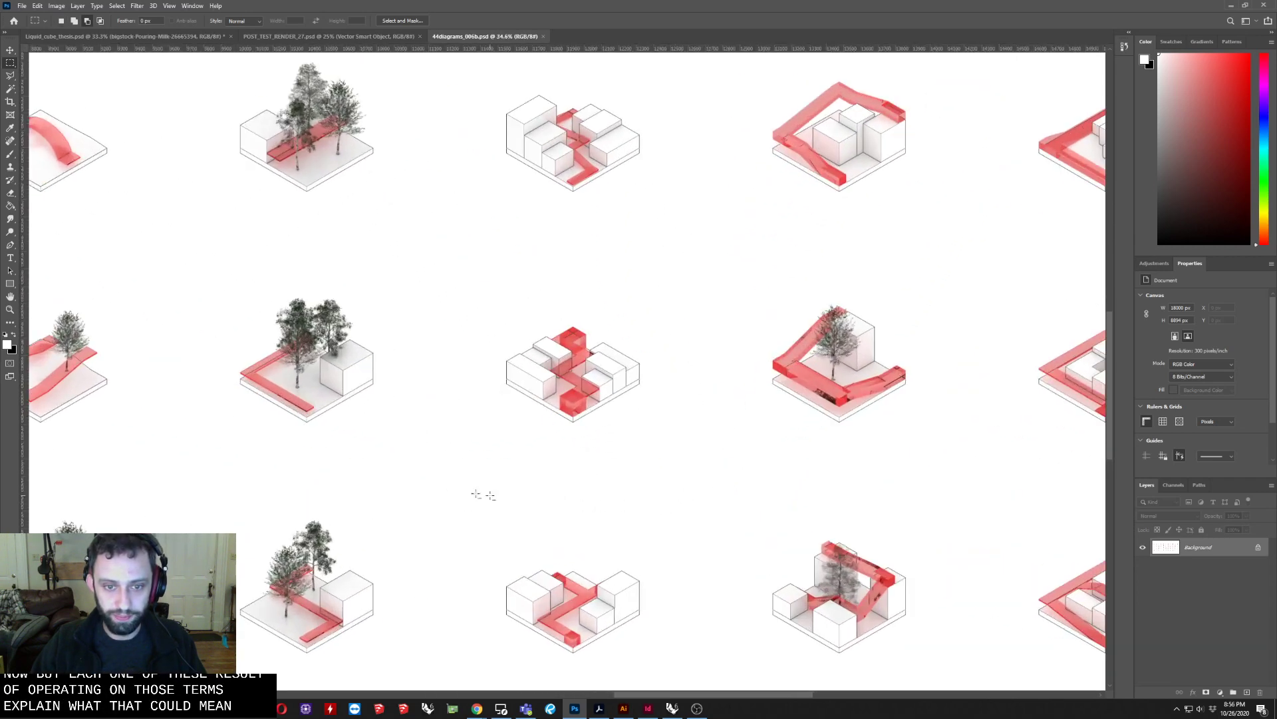
scroll(448, 486, "right", 3)
scroll(473, 413, "right", 5)
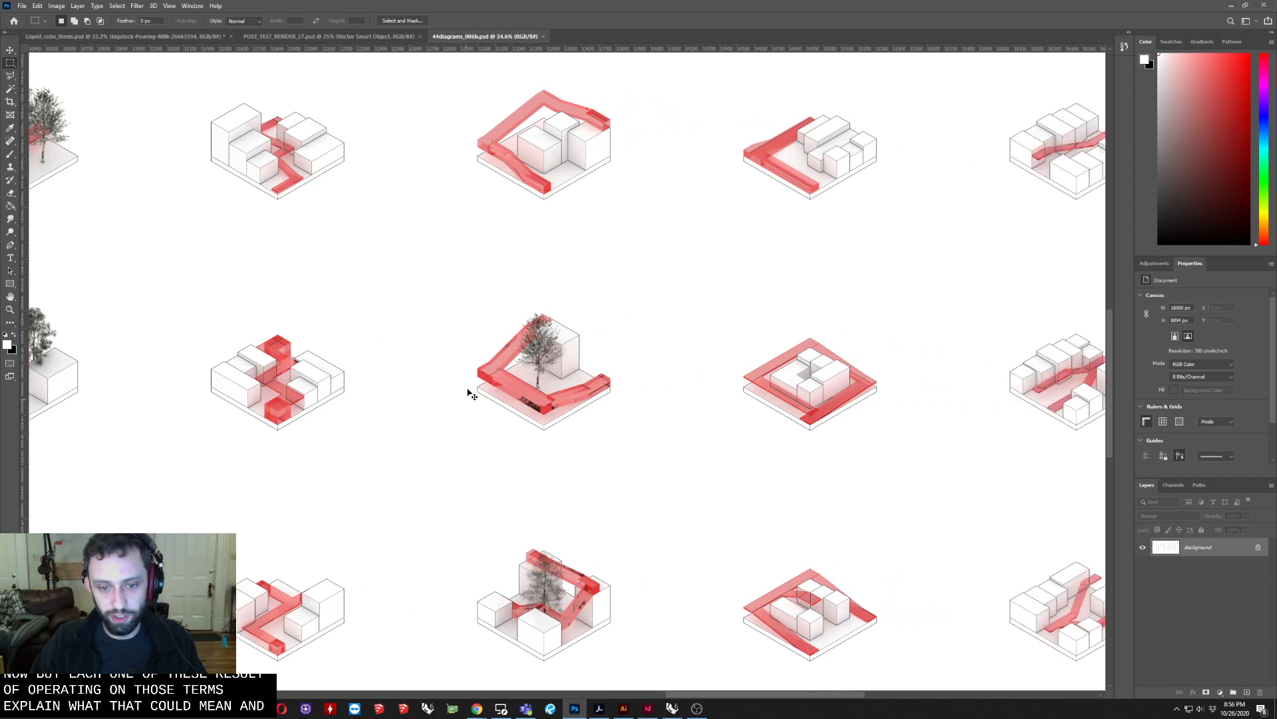
scroll(473, 413, "right", 2)
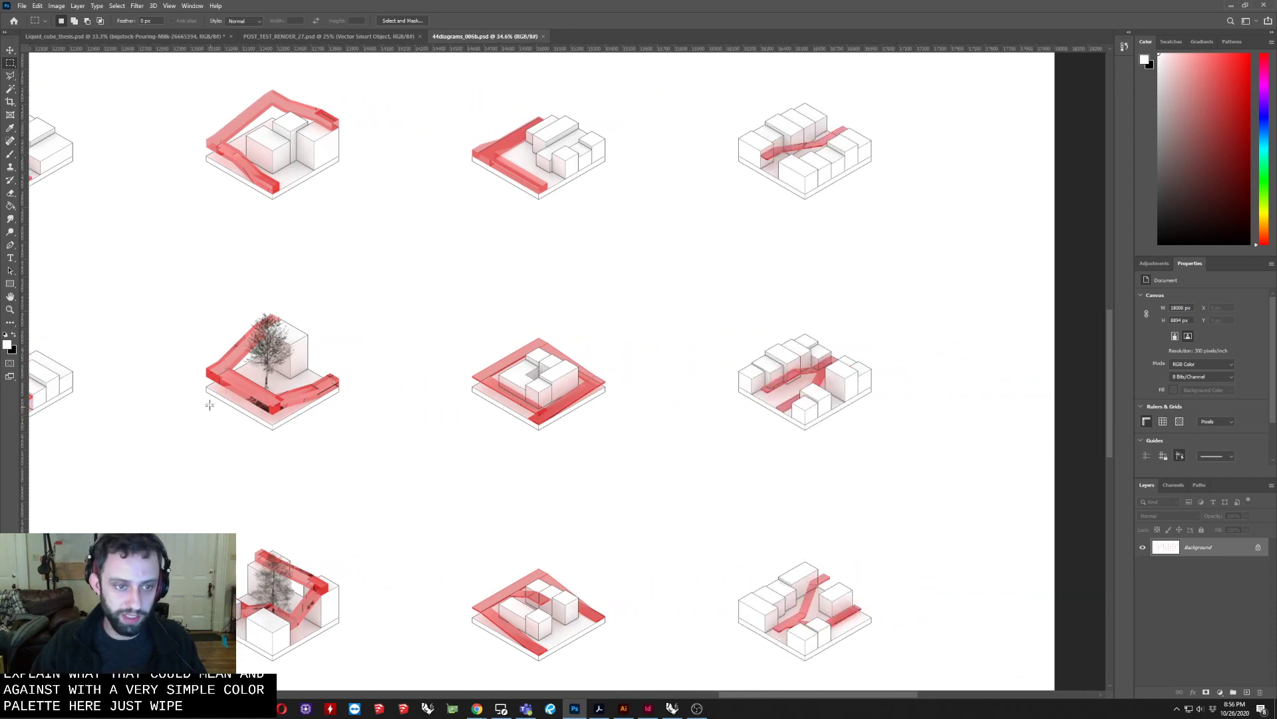
scroll(214, 392, "up", 4)
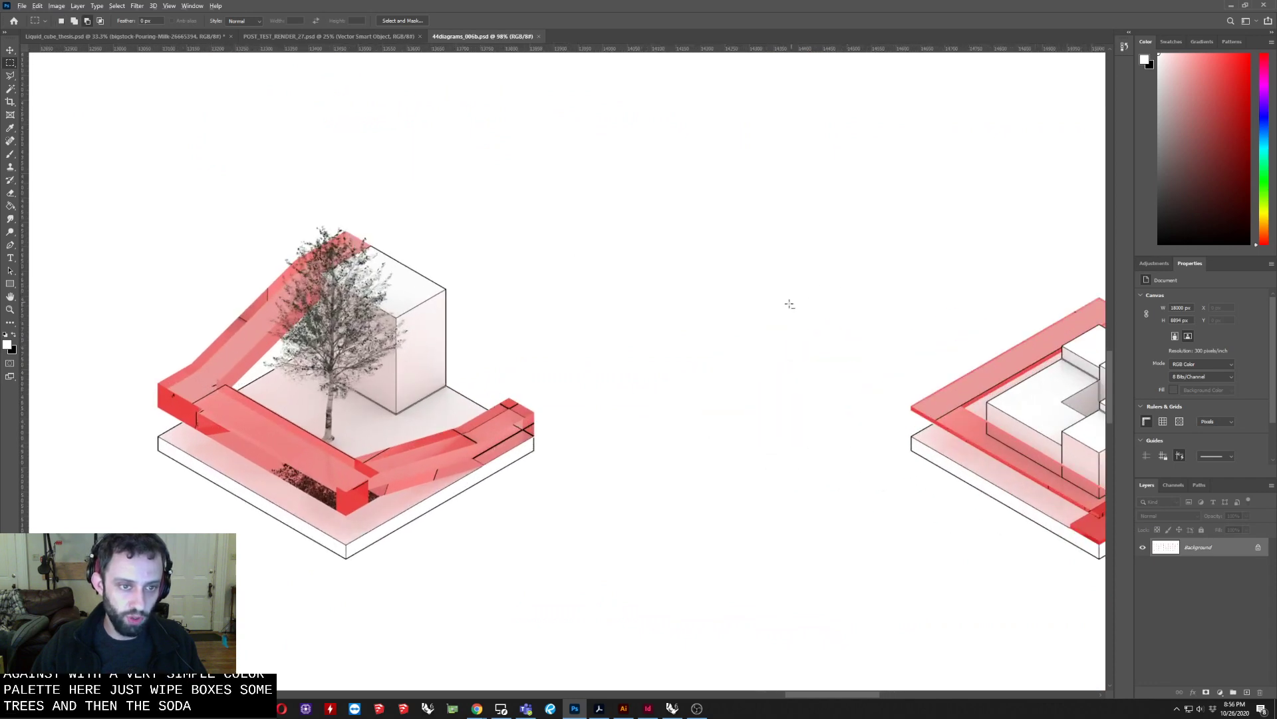
scroll(693, 313, "down", 5)
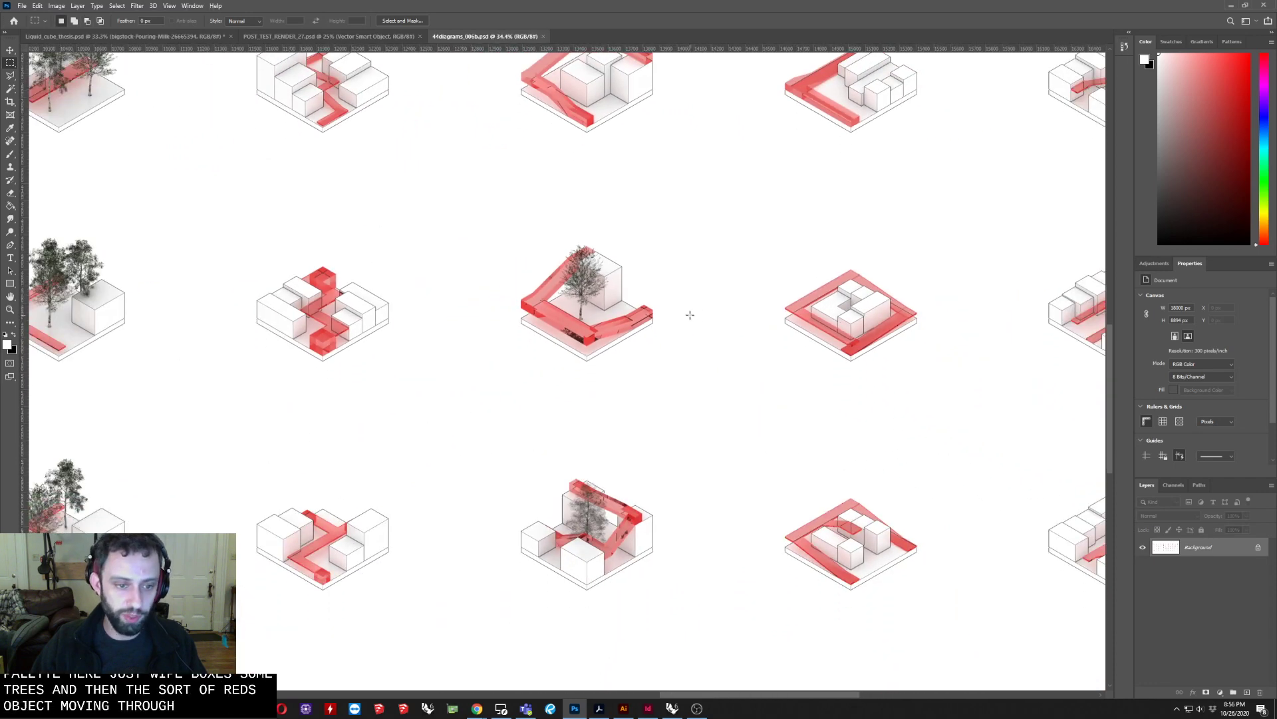
scroll(933, 390, "down", 5)
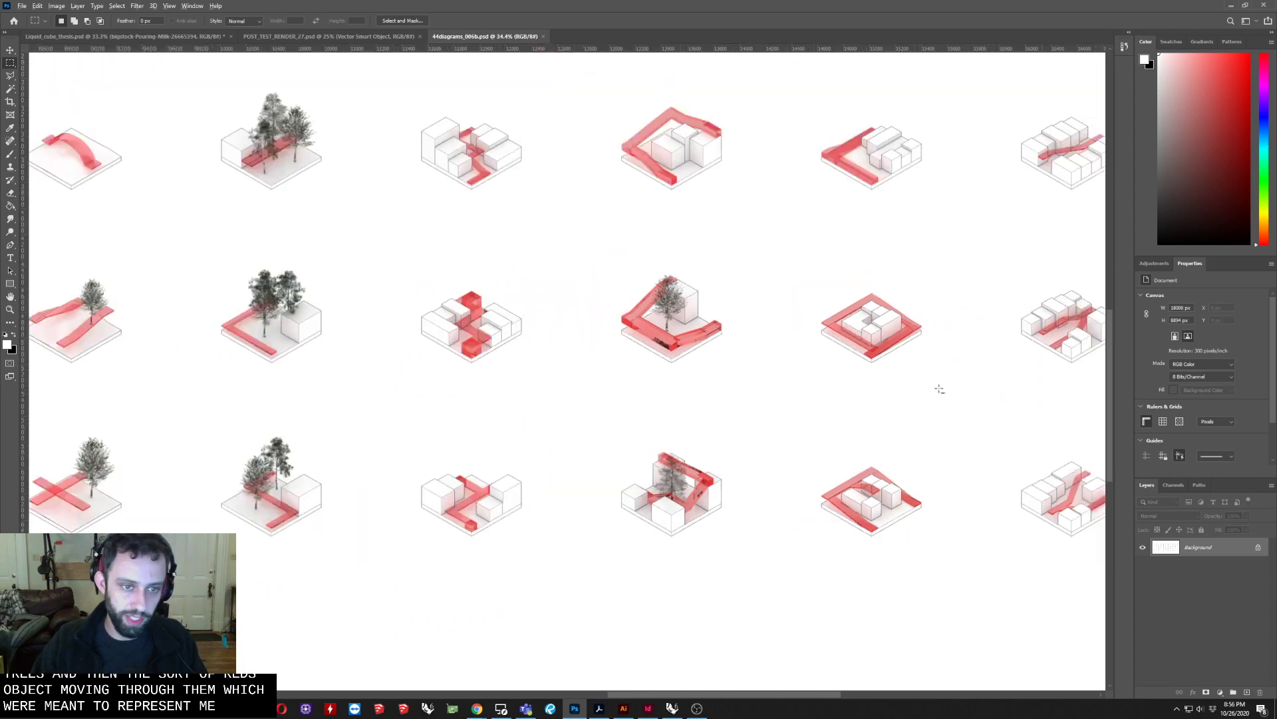
scroll(795, 457, "down", 3)
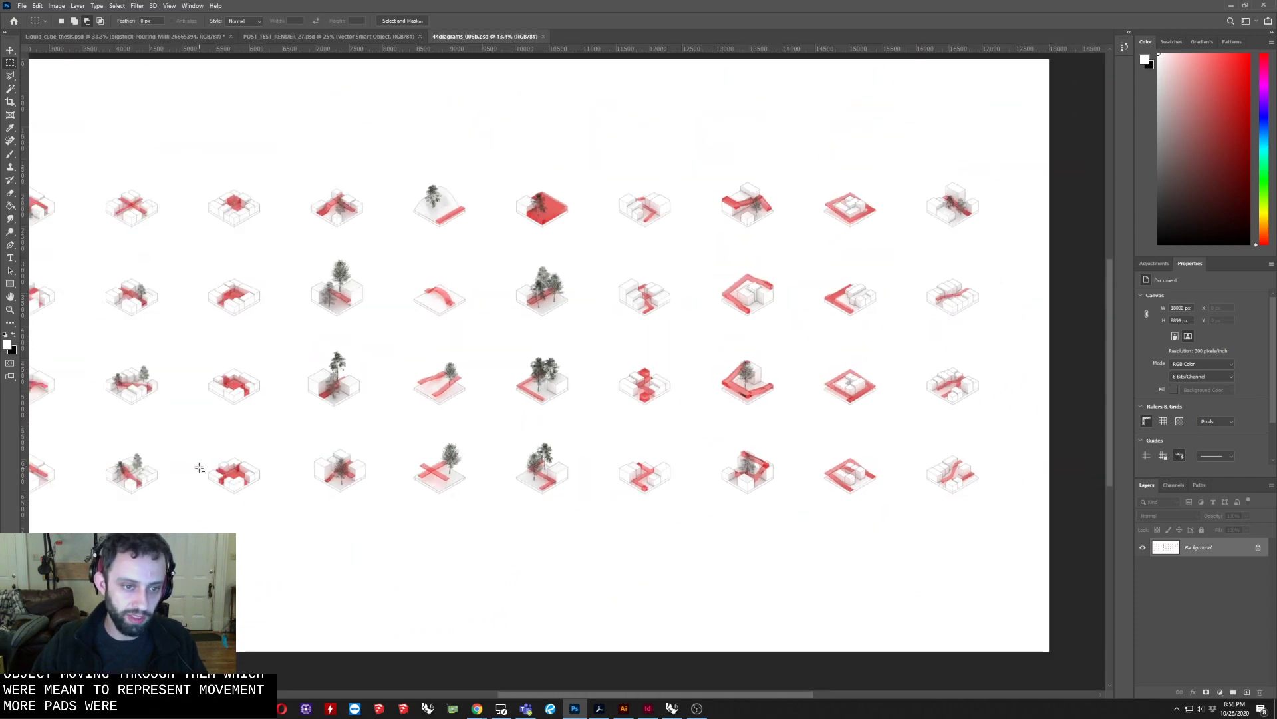
scroll(540, 426, "up", 3)
scroll(313, 412, "down", 2)
scroll(313, 412, "up", 5)
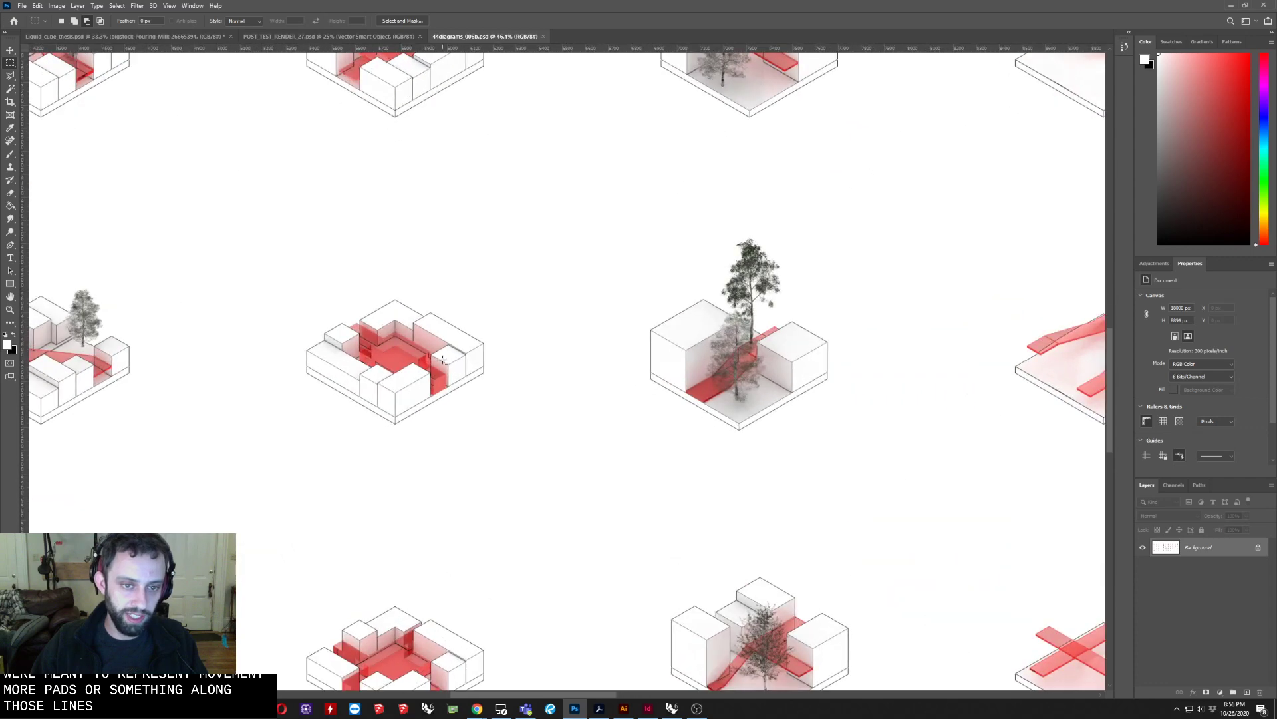
scroll(445, 513, "down", 3)
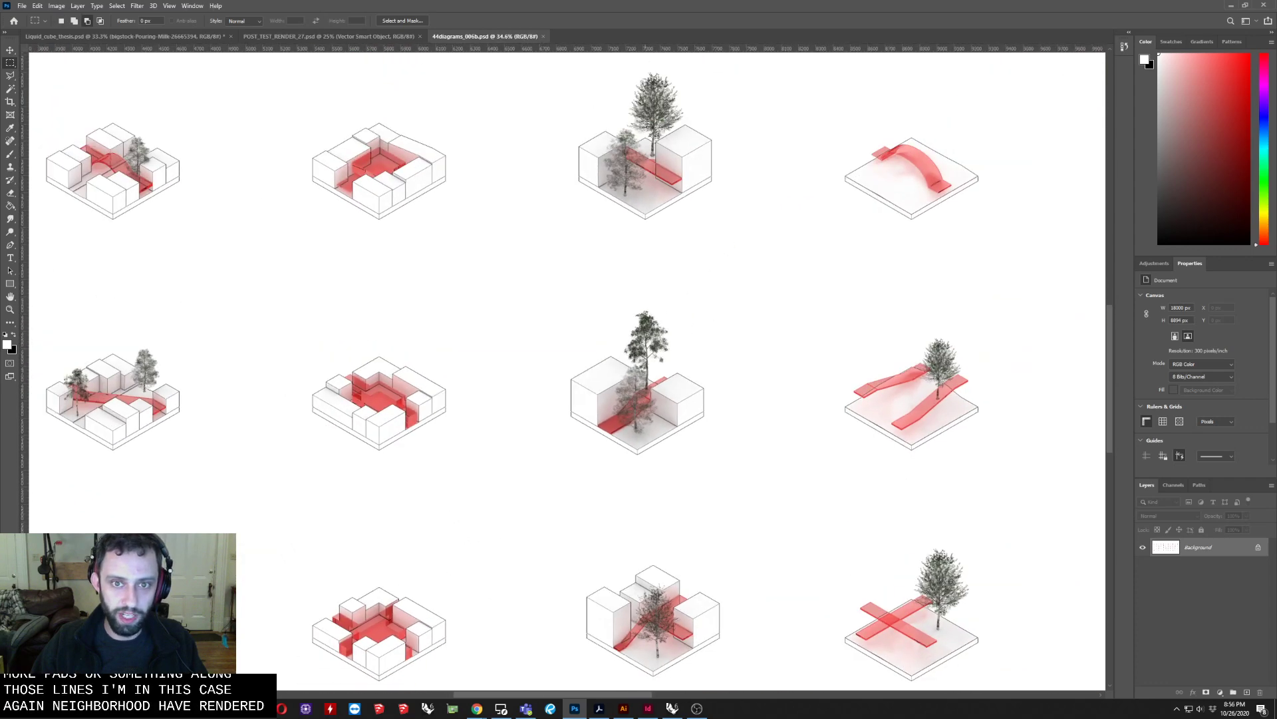
scroll(659, 167, "up", 6)
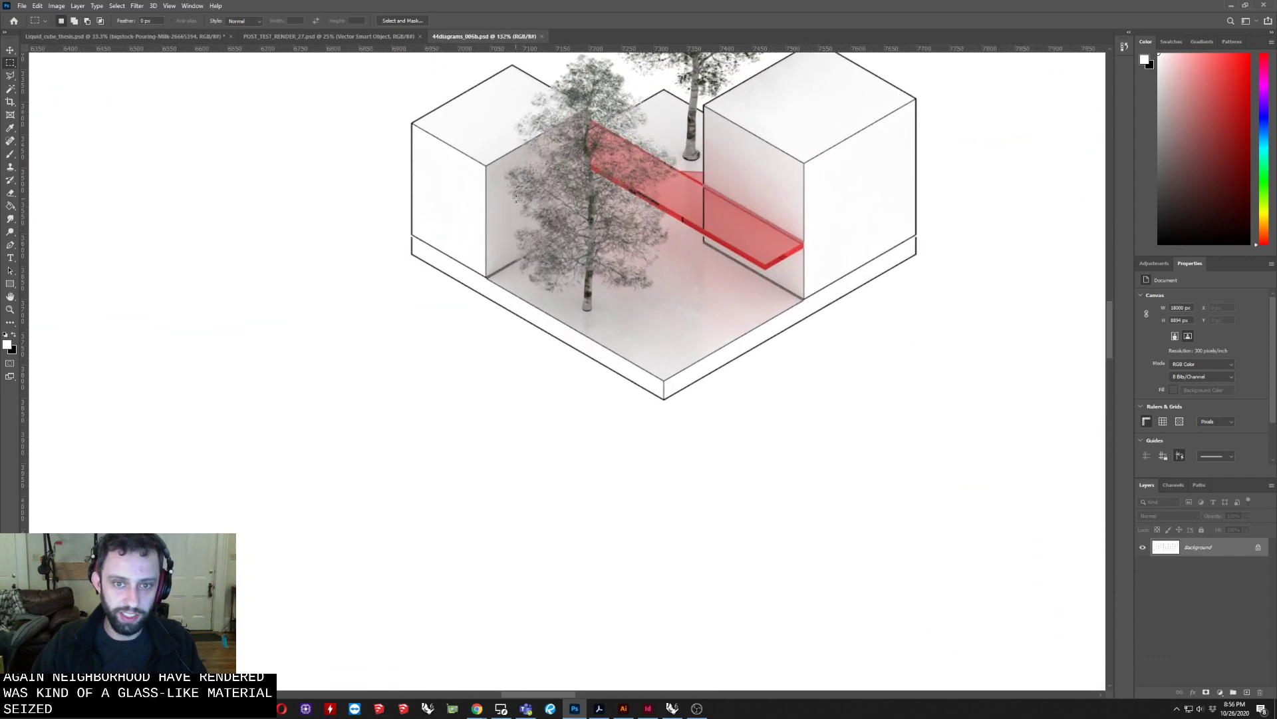
scroll(291, 333, "down", 3)
scroll(290, 327, "down", 4)
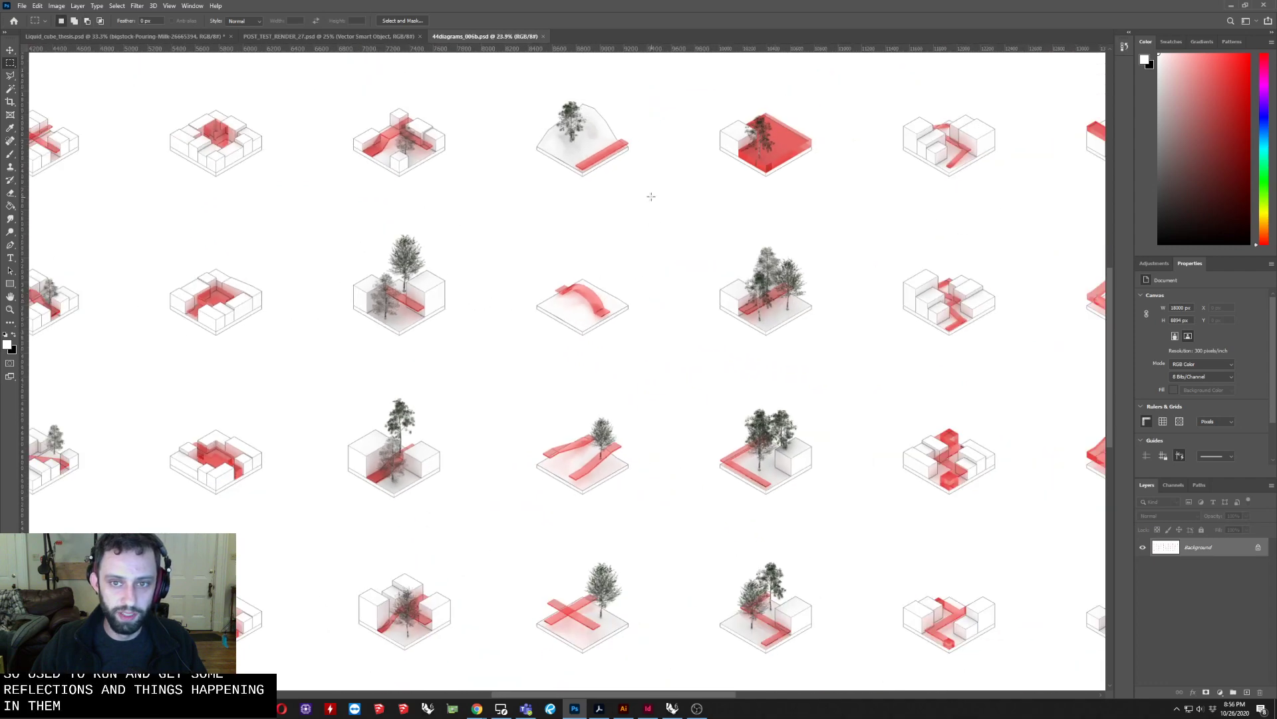
scroll(834, 164, "up", 2)
scroll(337, 289, "down", 2)
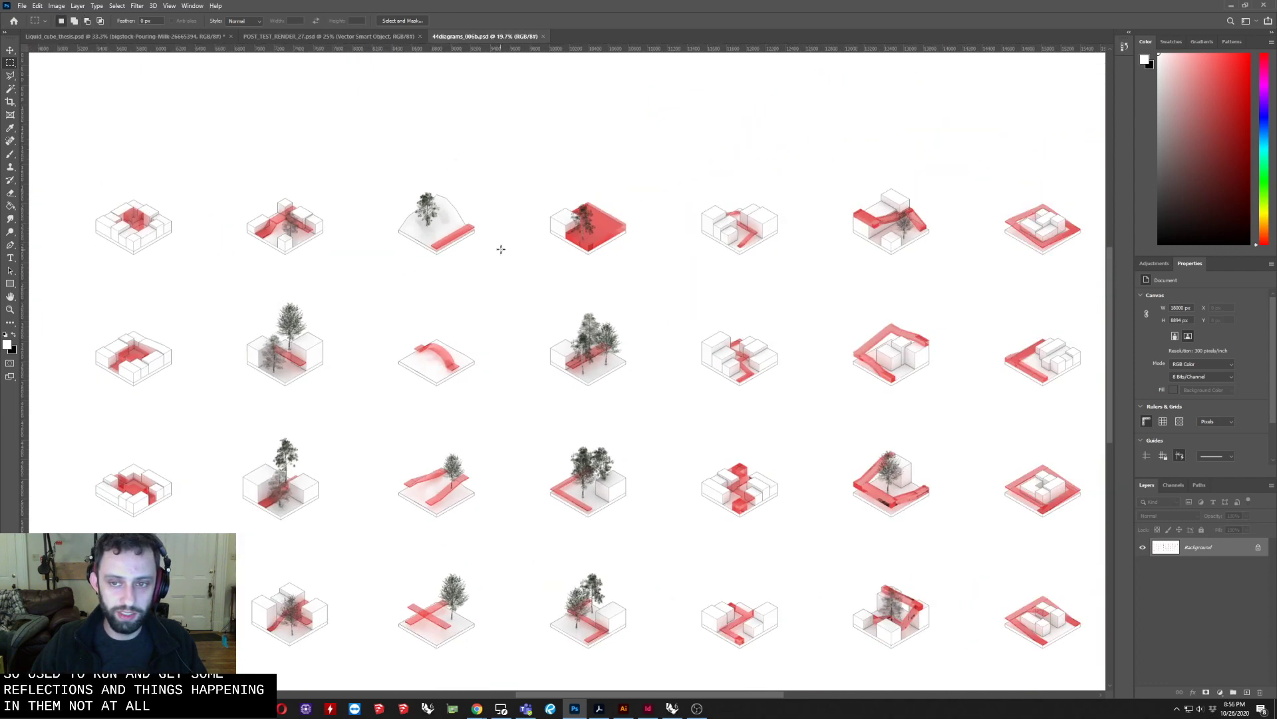
scroll(344, 258, "down", 1)
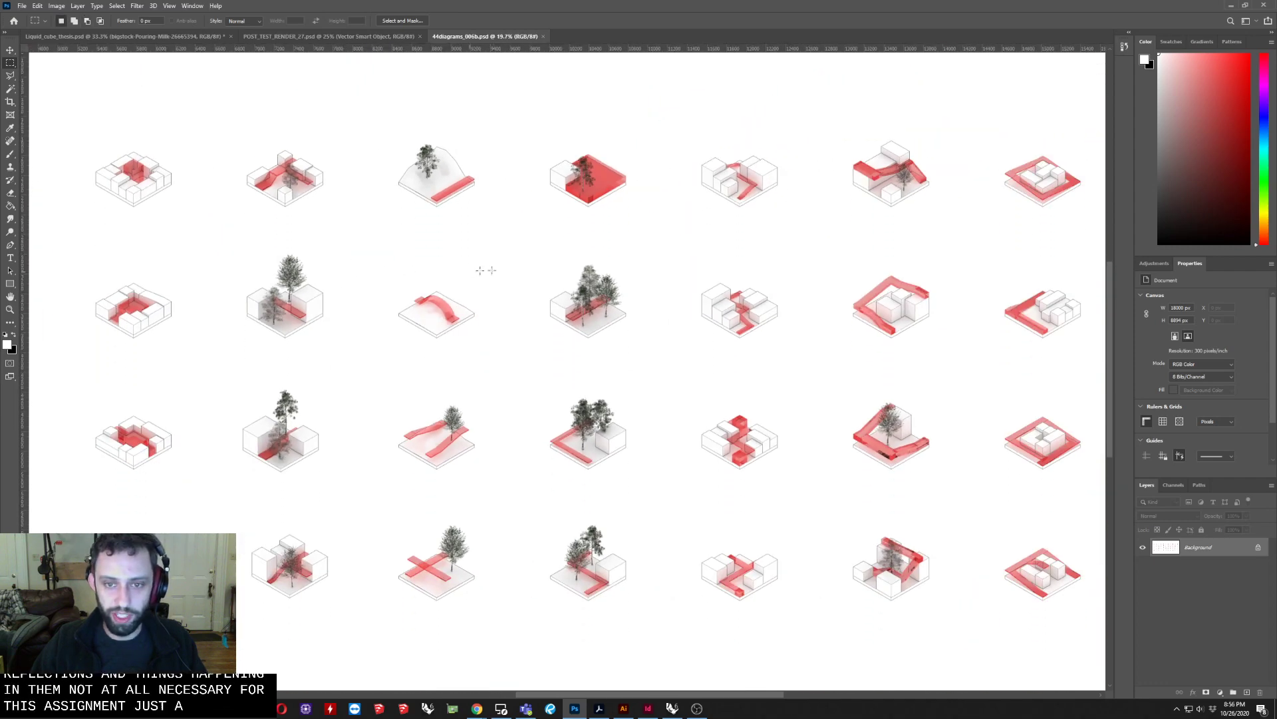
Bring up POST_TEST_RENDER_27.psd and zoom out slightly on the neighbourhood render.
left_click(333, 38)
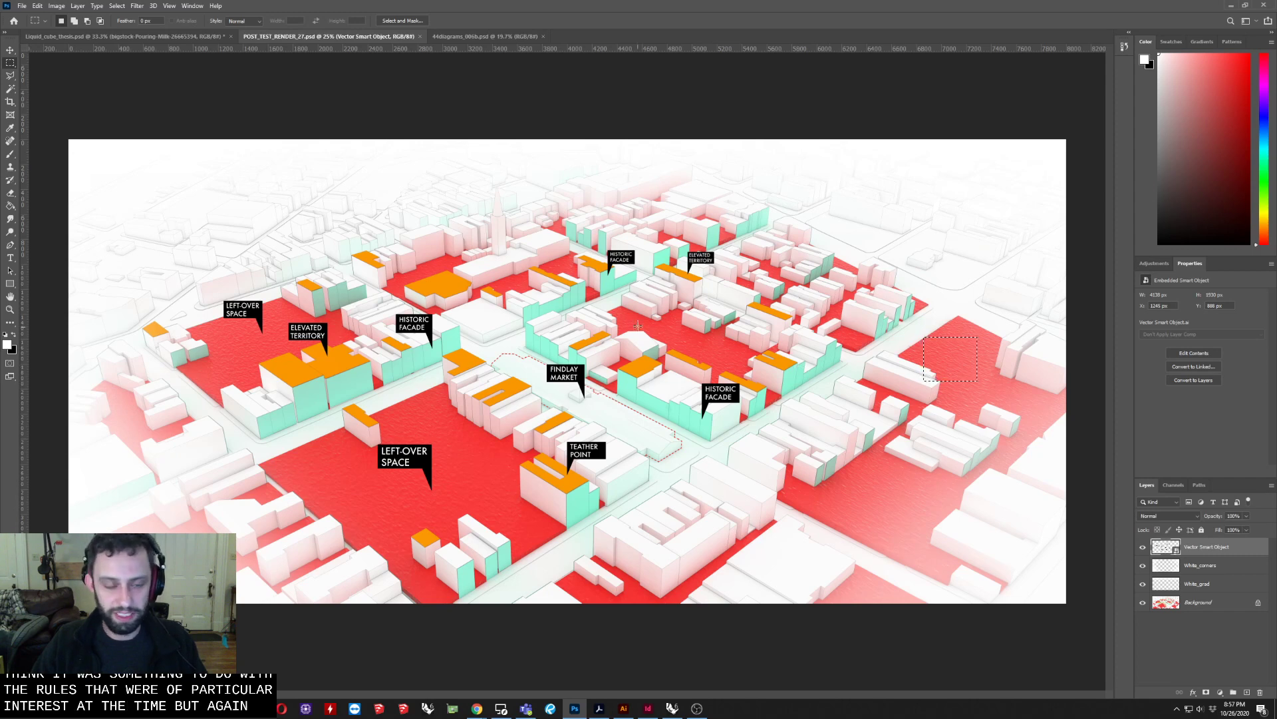
scroll(568, 374, "down", 2, "alt")
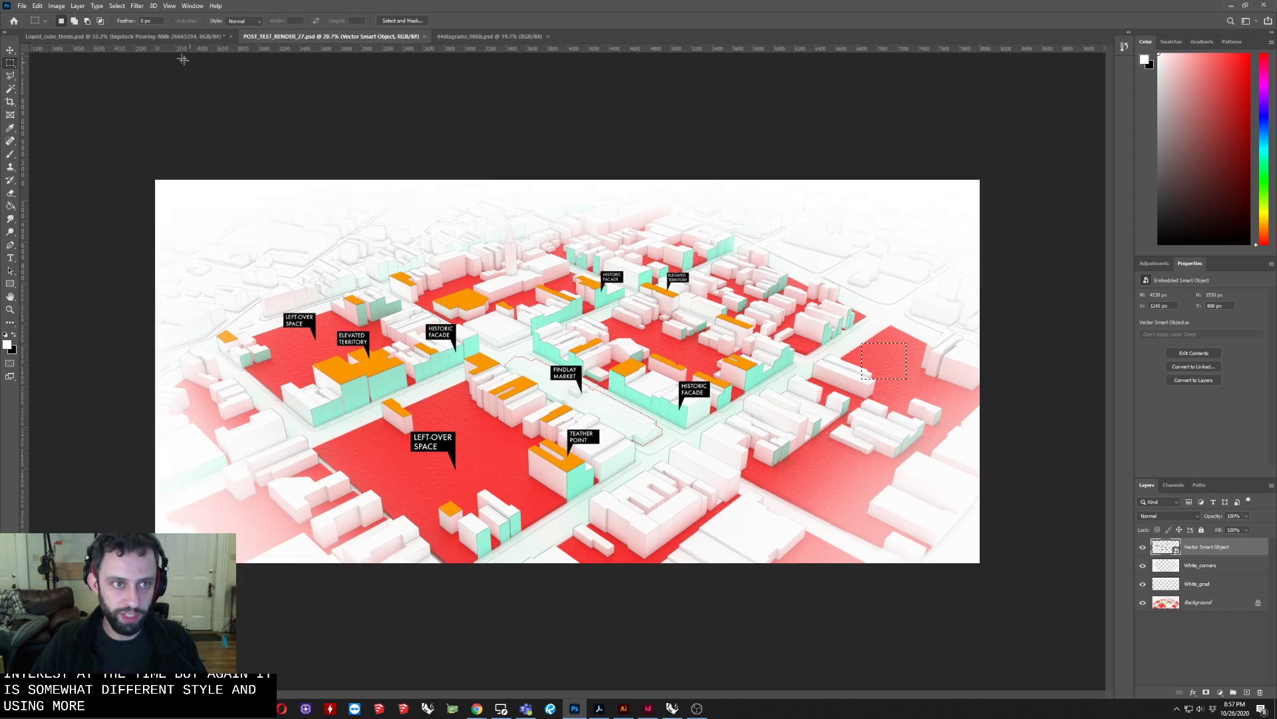
In Liquid_cube_thesis, hide Layer 3 and the liquid splash photo layer, then zoom in.
left_click(174, 37)
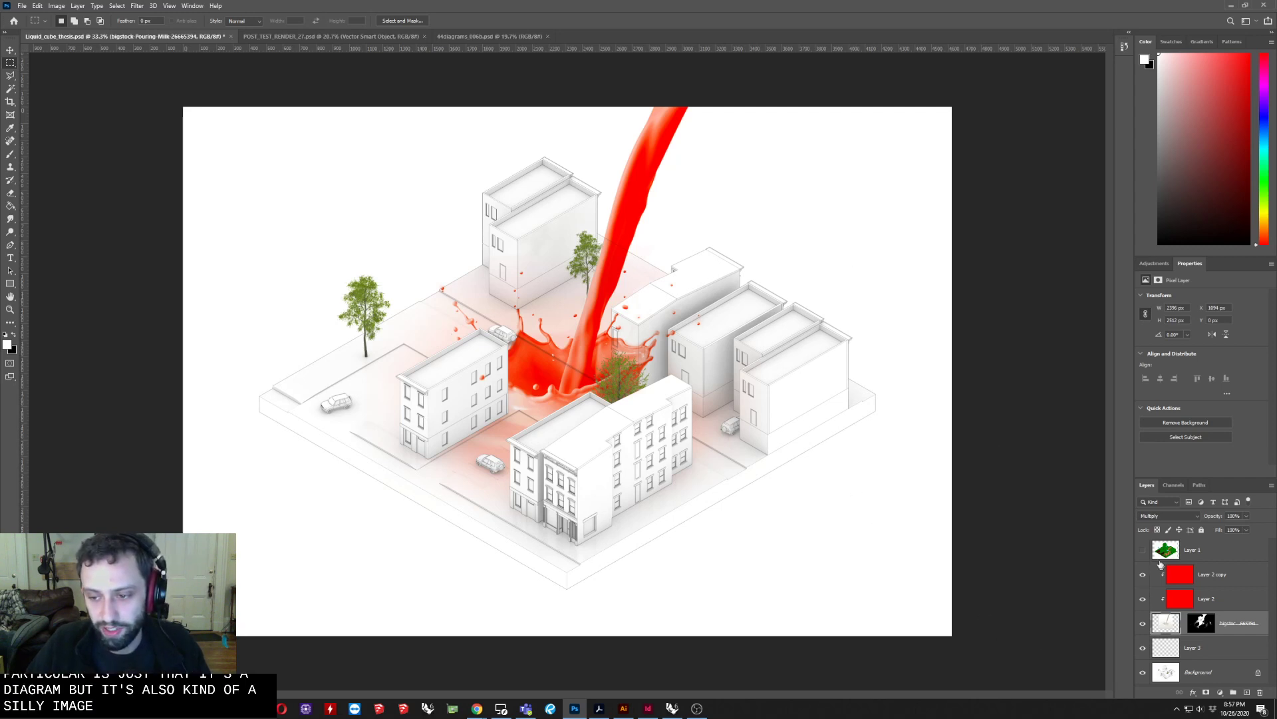
left_click(1144, 648)
left_click(1144, 623)
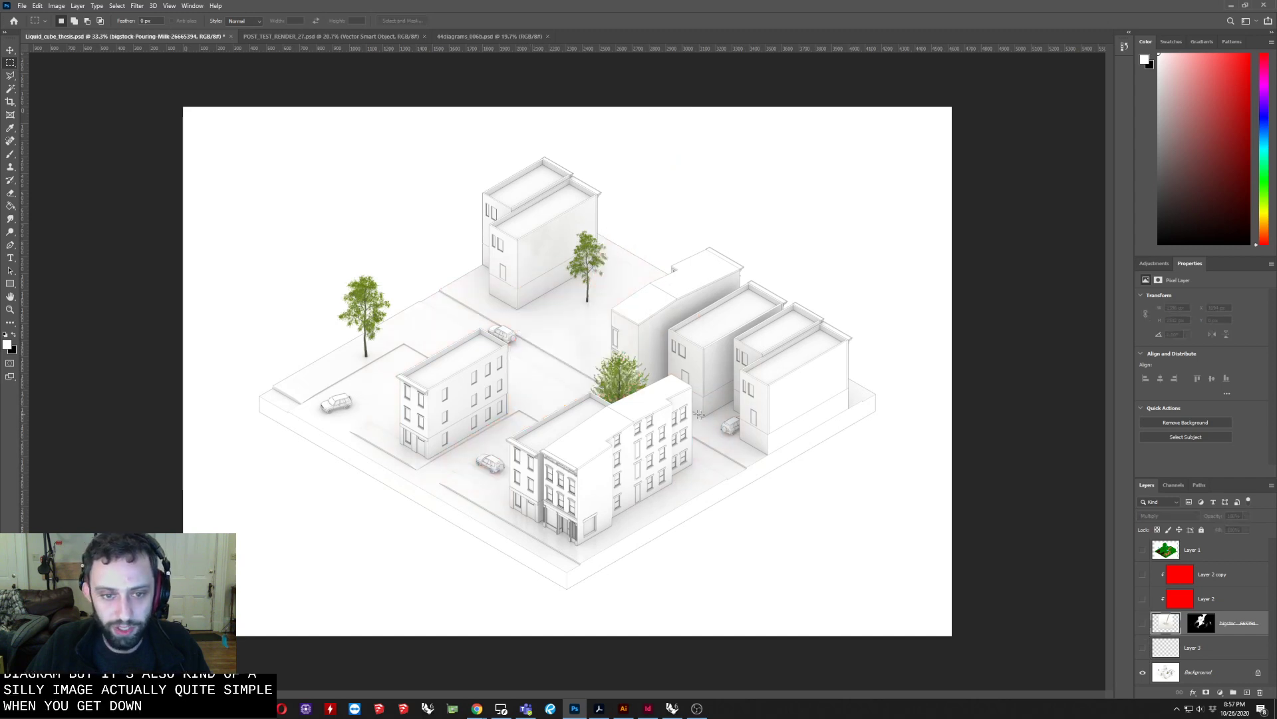
scroll(684, 408, "up", 2)
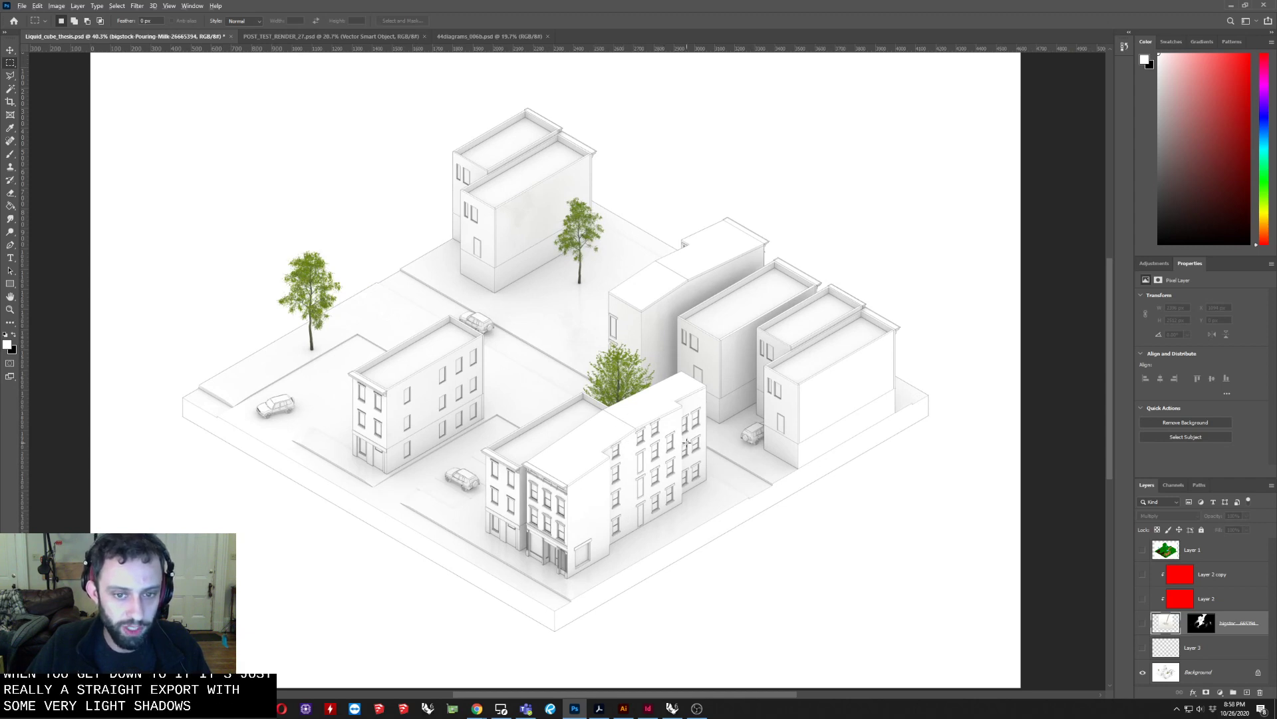
scroll(686, 443, "up", 2)
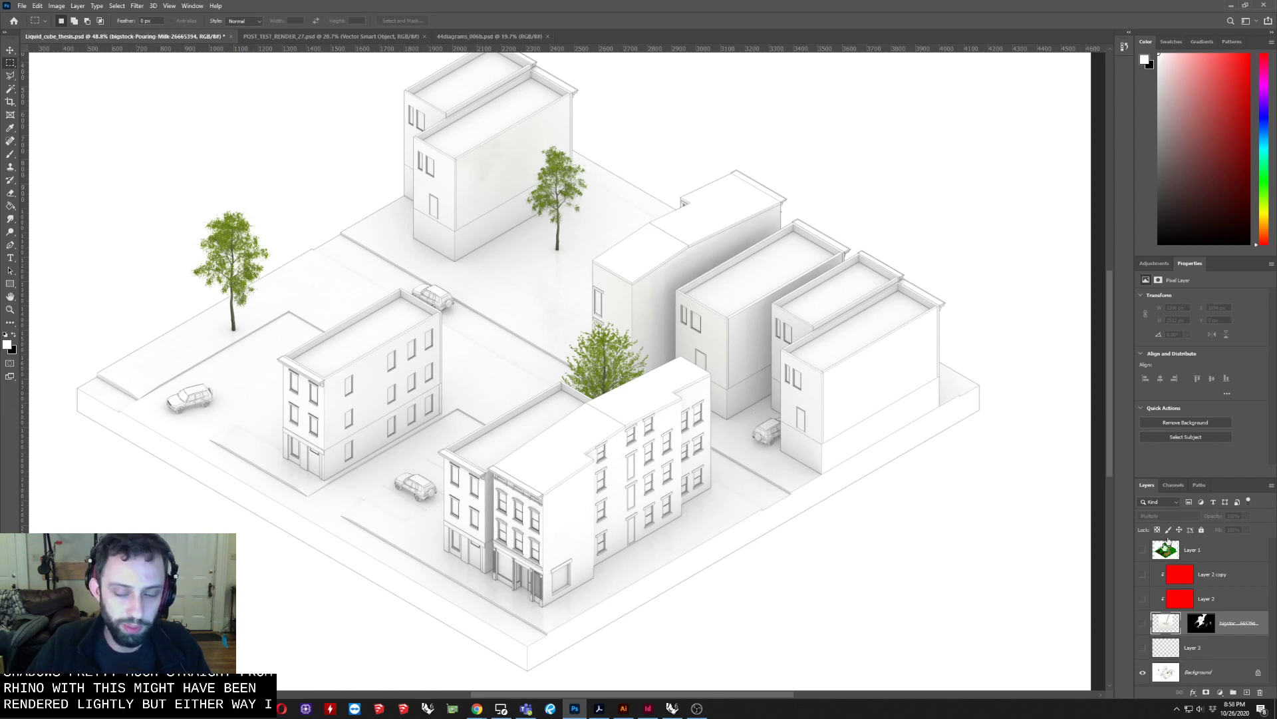
Show Layer 3 and the milk splash layer, try Normal blending, then set it to Multiply.
left_click(1143, 648)
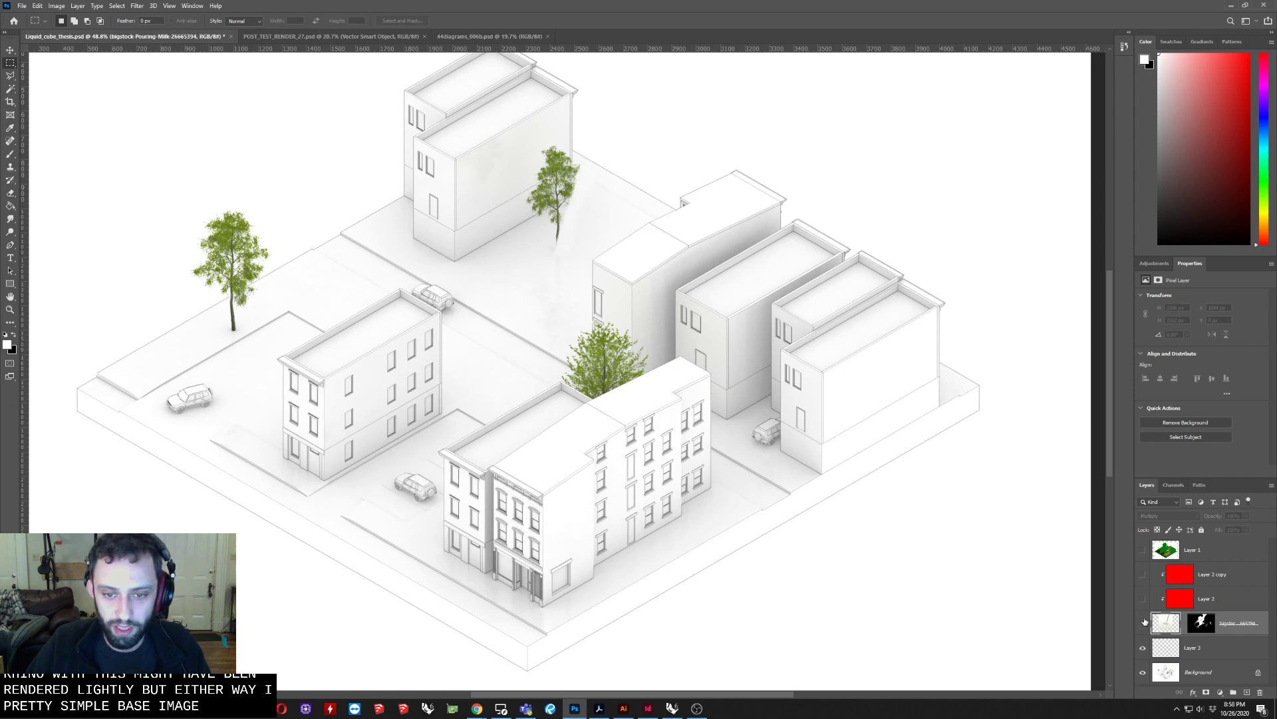
left_click(1144, 622)
left_click(1187, 629, "shift")
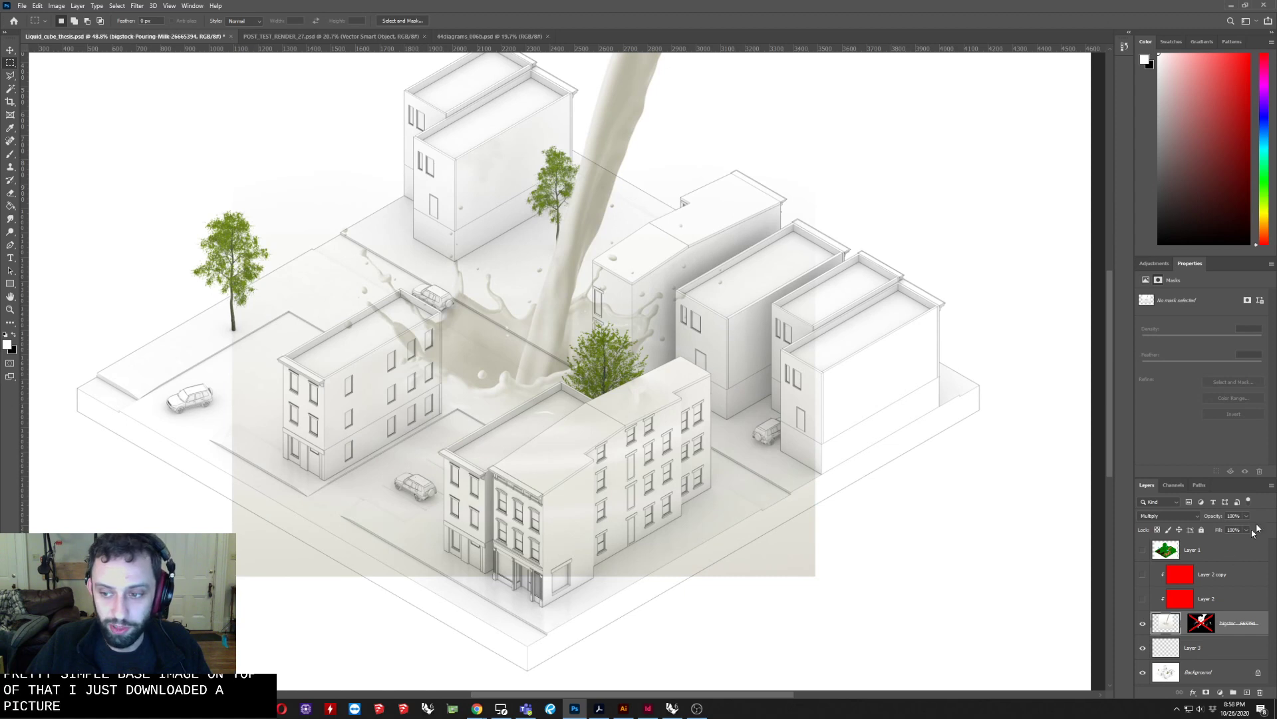
left_click(1199, 515)
left_click(1160, 447)
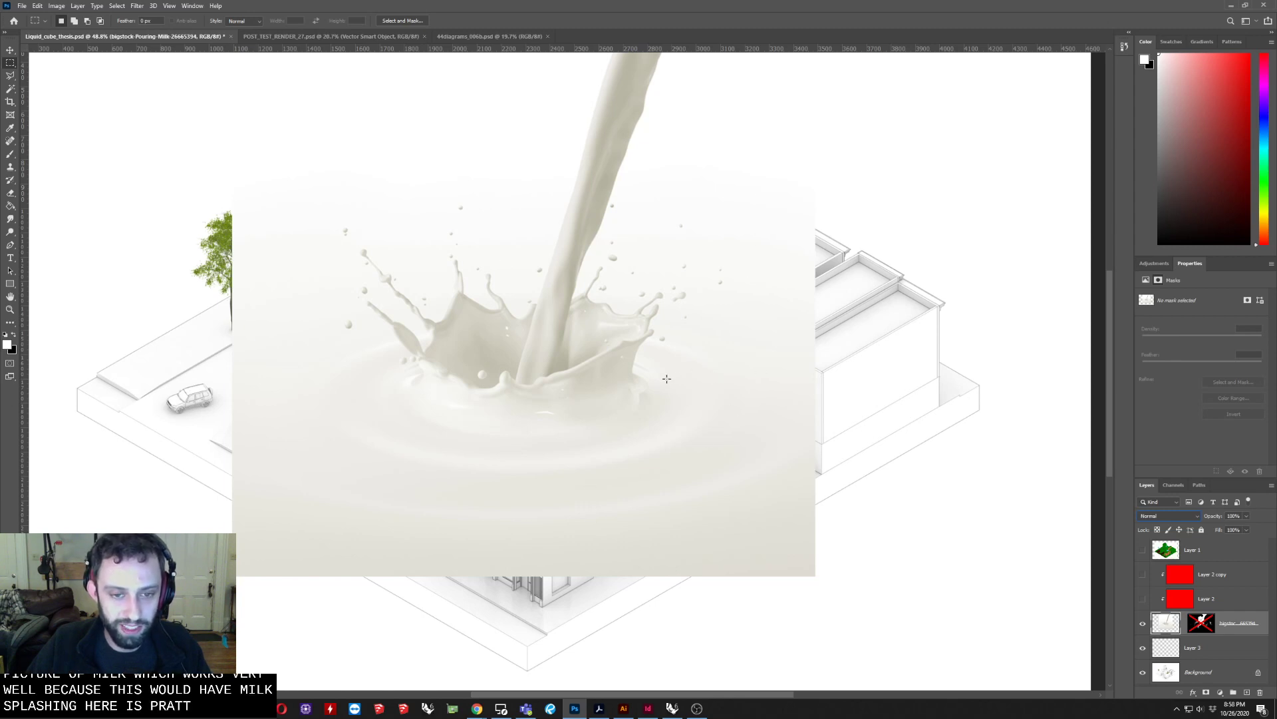
left_click(1190, 518)
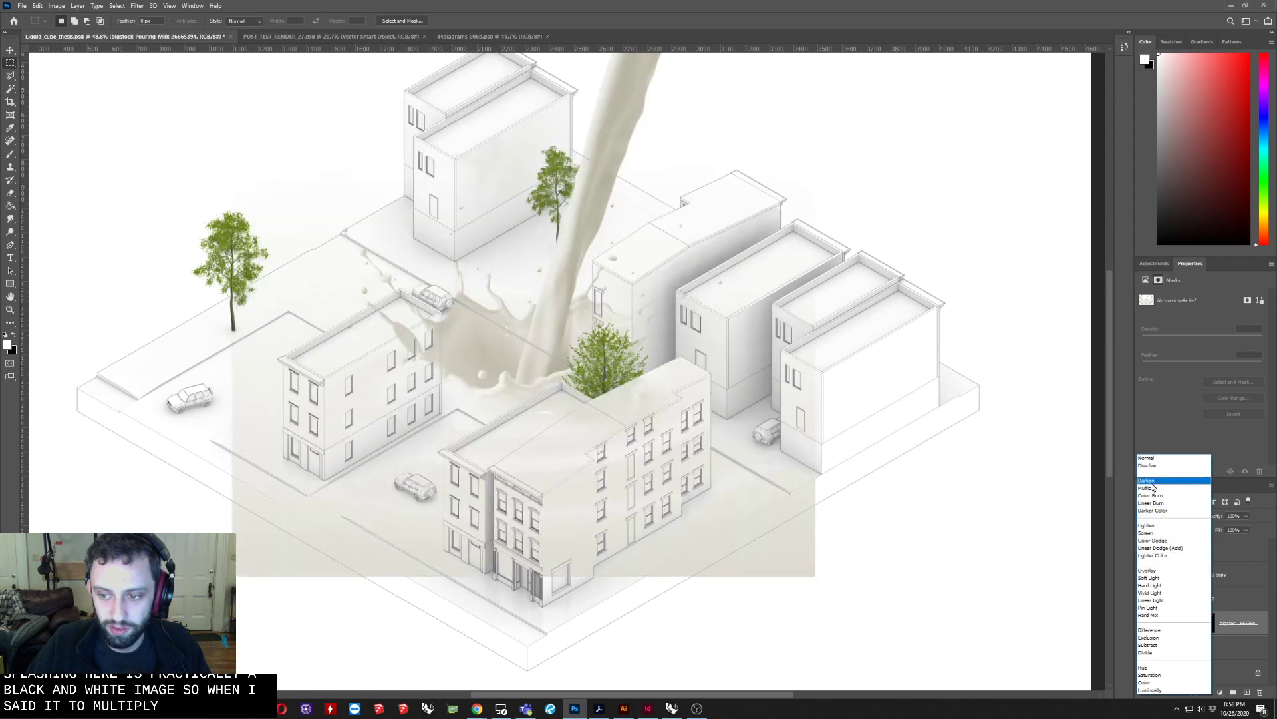
left_click(1154, 489)
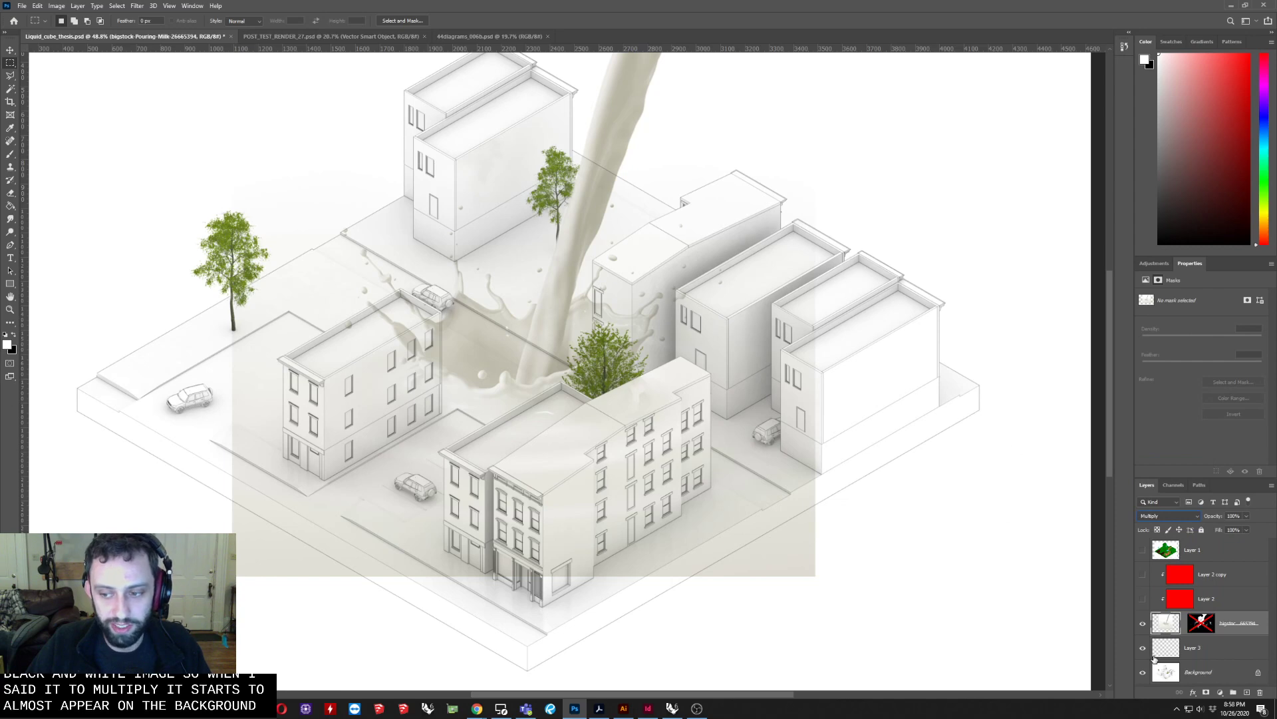
View the milk layer's mask, toggle it off, and re-enable it to hide milk behind buildings.
left_click(1201, 622)
left_click(1201, 623, "alt")
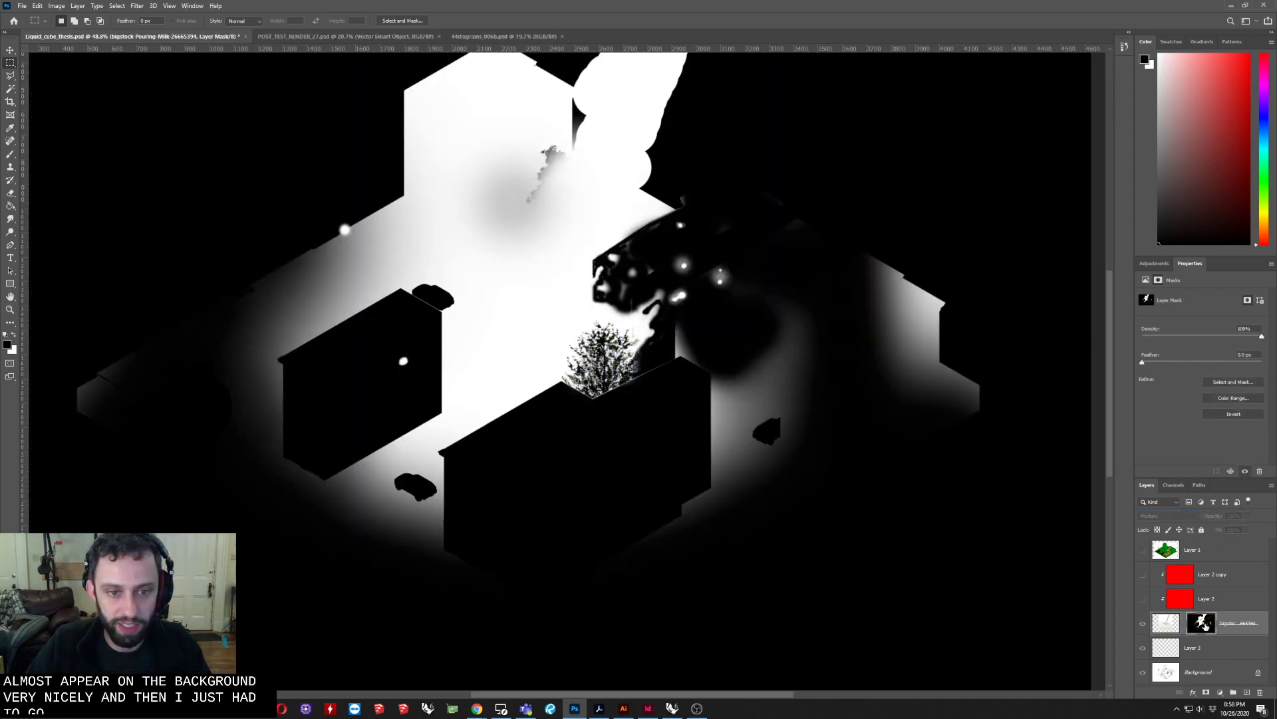
left_click(1201, 623, "alt")
left_click(1205, 624, "shift")
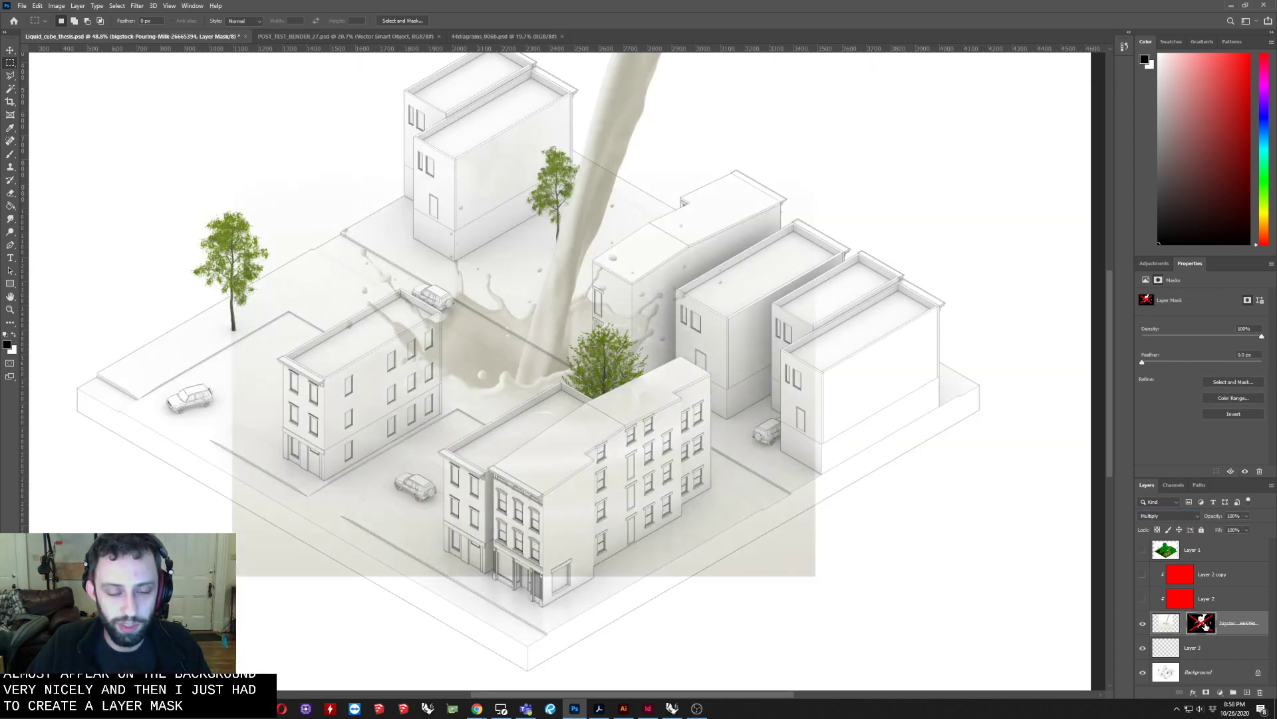
left_click(1203, 623, "shift")
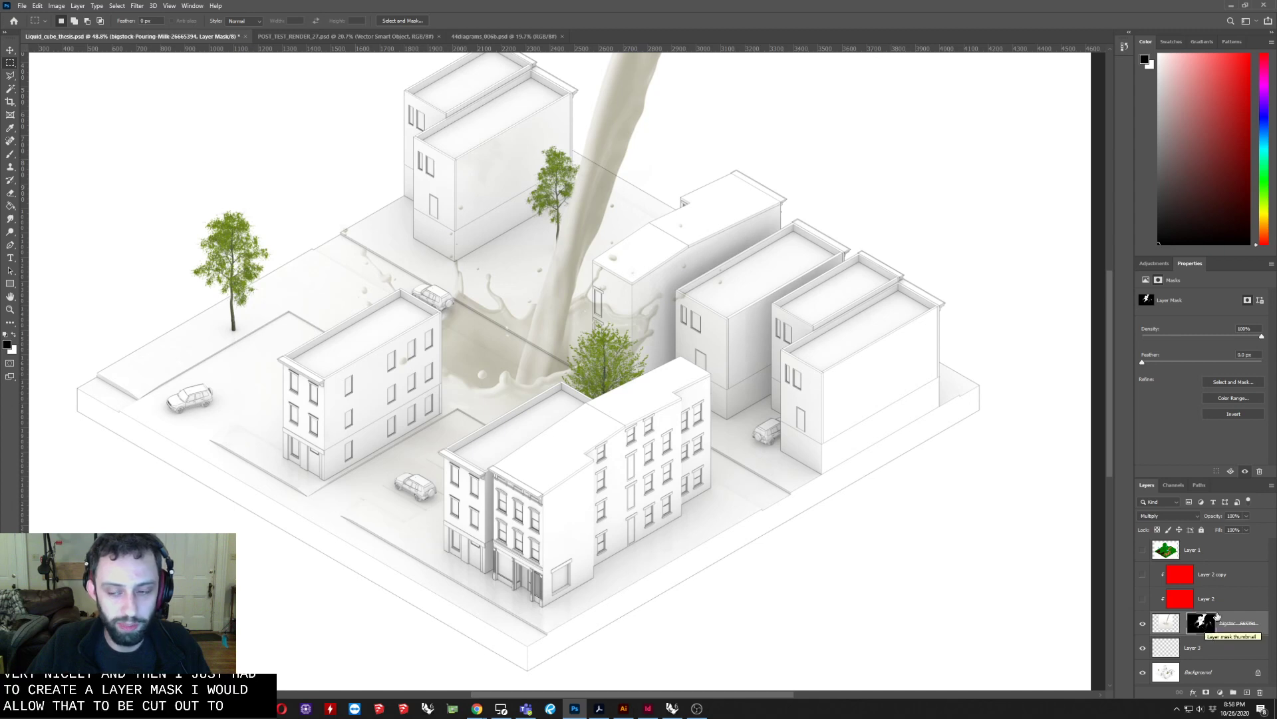
Show Layer 2 and Layer 2 copy to tint the milk red, making Layer 2 copy active.
left_click(1143, 598)
left_click(1145, 575)
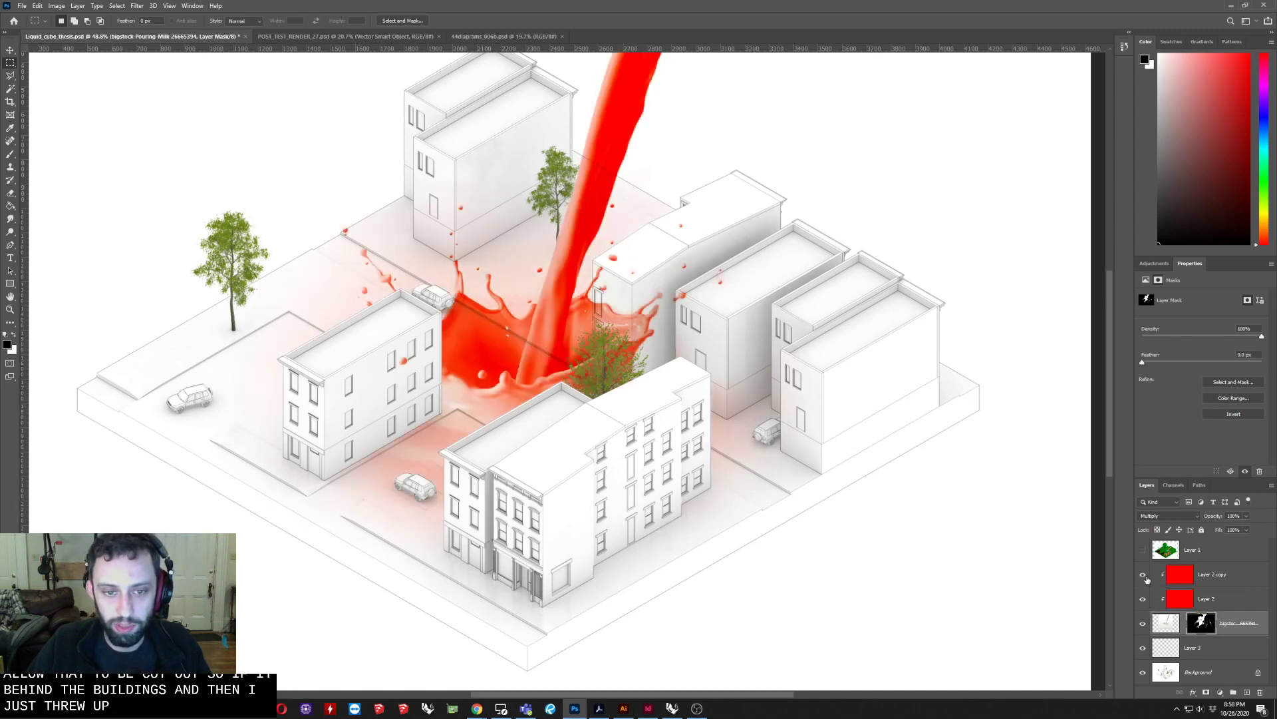
left_click(1210, 576)
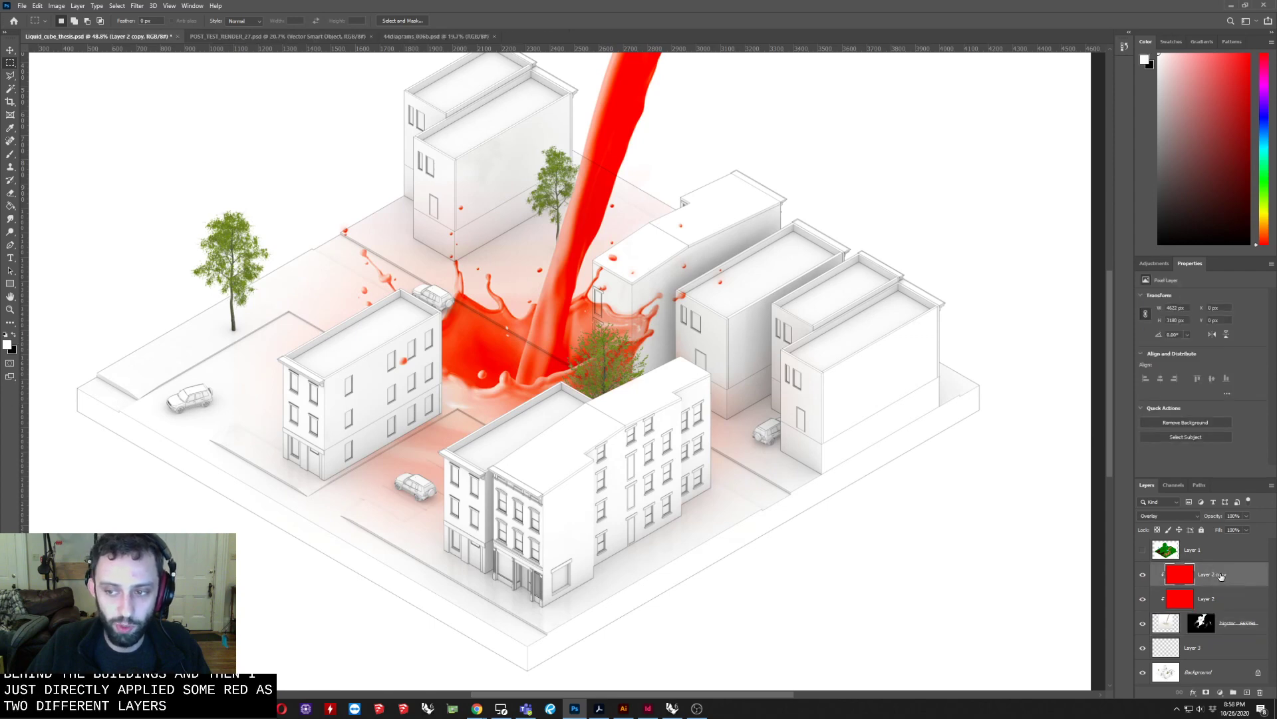
scroll(722, 392, "down", 2)
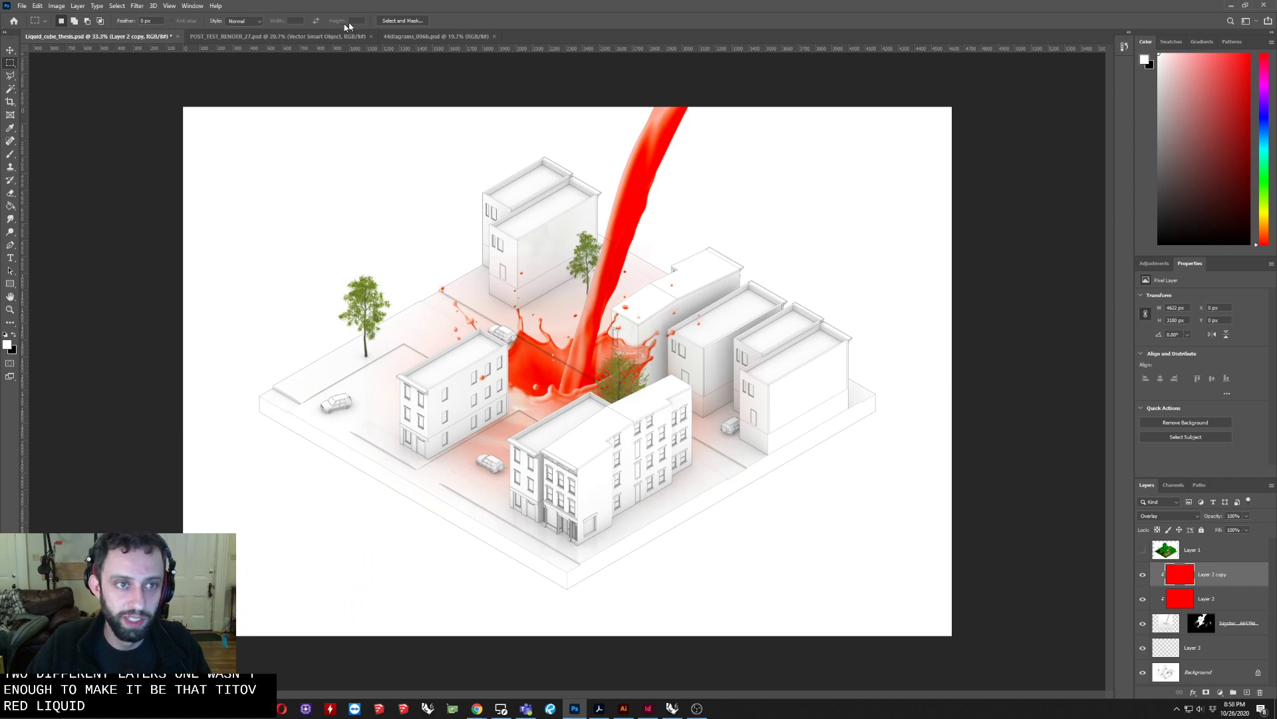
Glance at POST_TEST_RENDER_27, return to Liquid_cube_thesis, and minimise Photoshop.
left_click(300, 37)
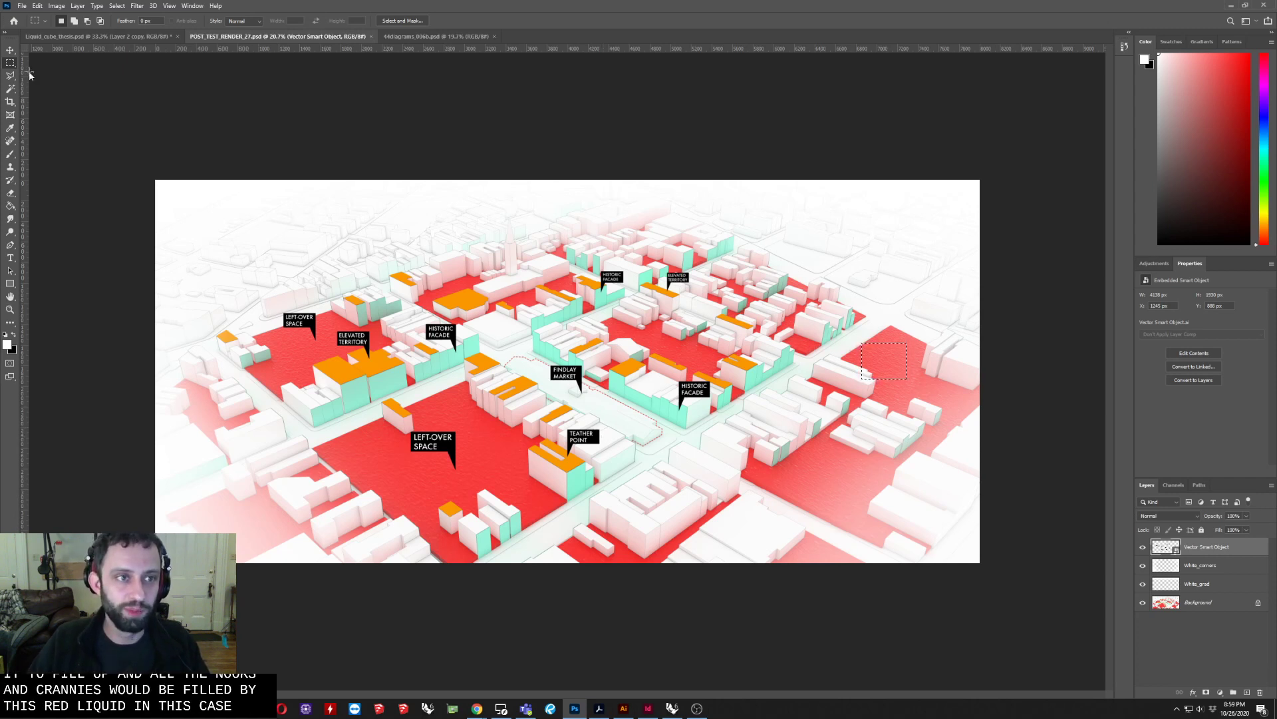
left_click(125, 38)
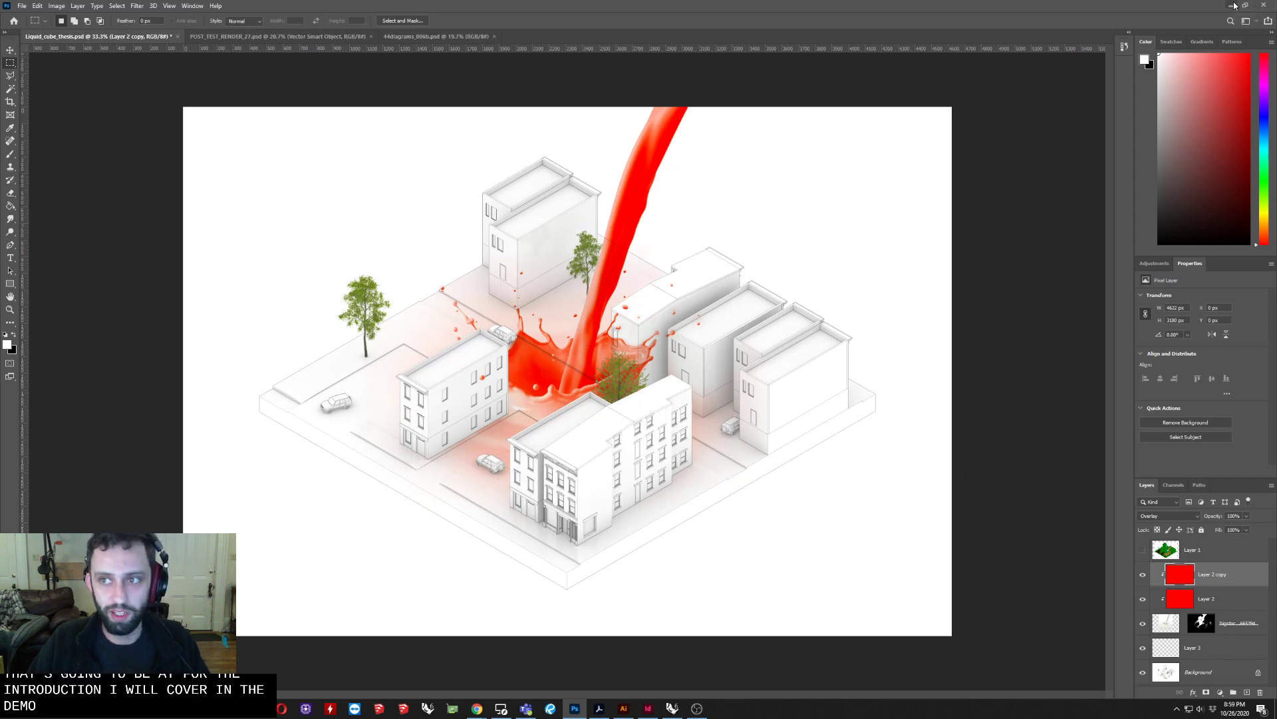
left_click(1235, 5)
Restore Rhino 6, pan the Parallel view, and nudge the selected object down and left.
left_click(671, 709)
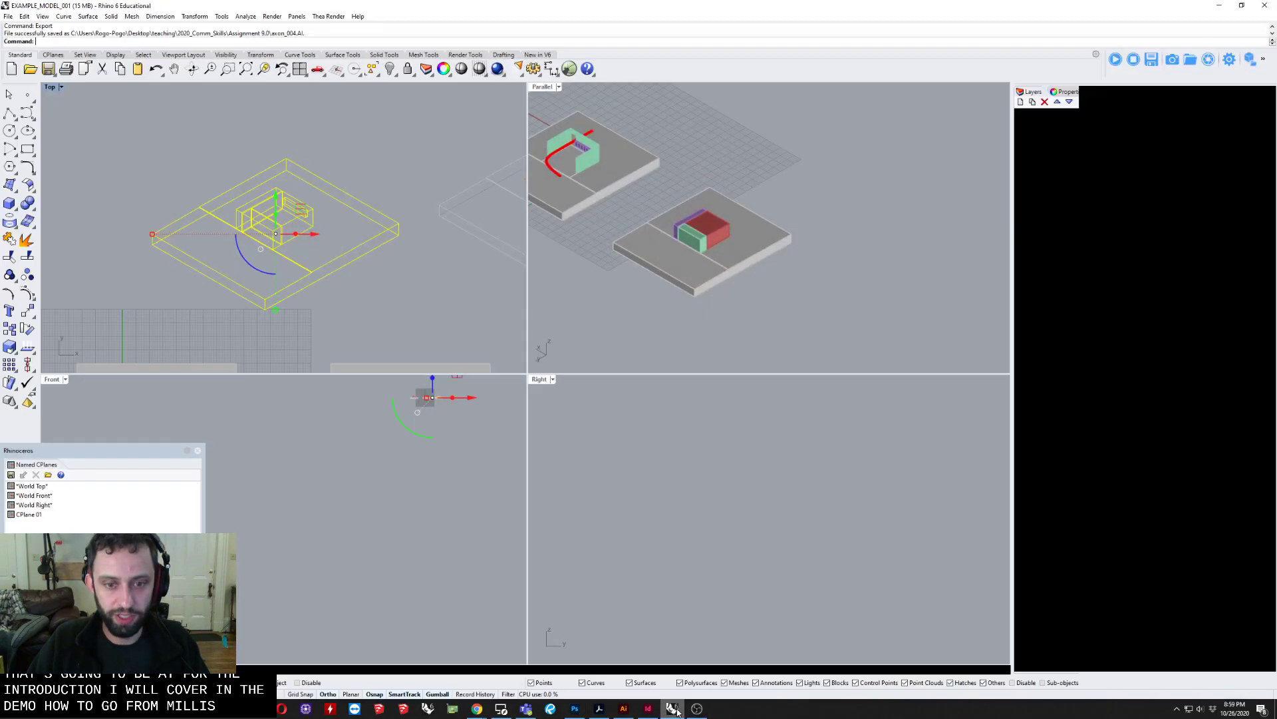
left_click_drag(827, 309, 731, 333)
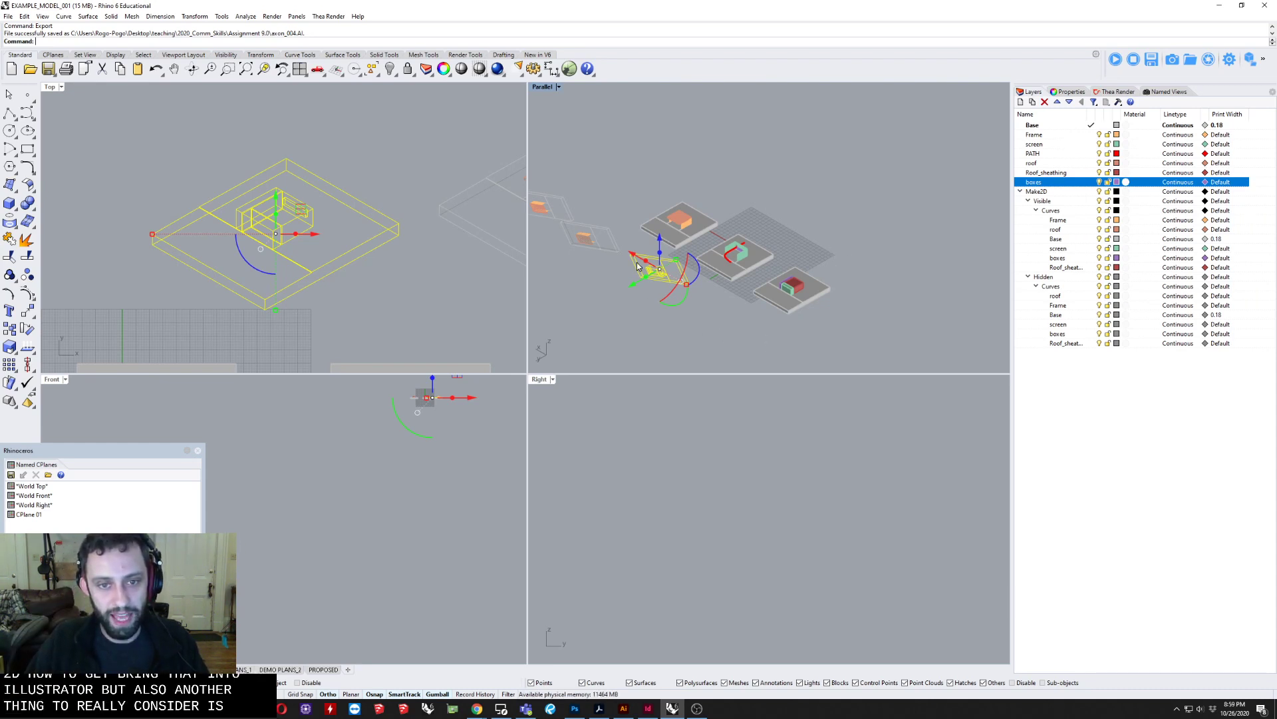
scroll(637, 267, "up", 3)
left_click_drag(625, 276, 586, 296)
left_click(753, 266)
left_click_drag(753, 266, 664, 277)
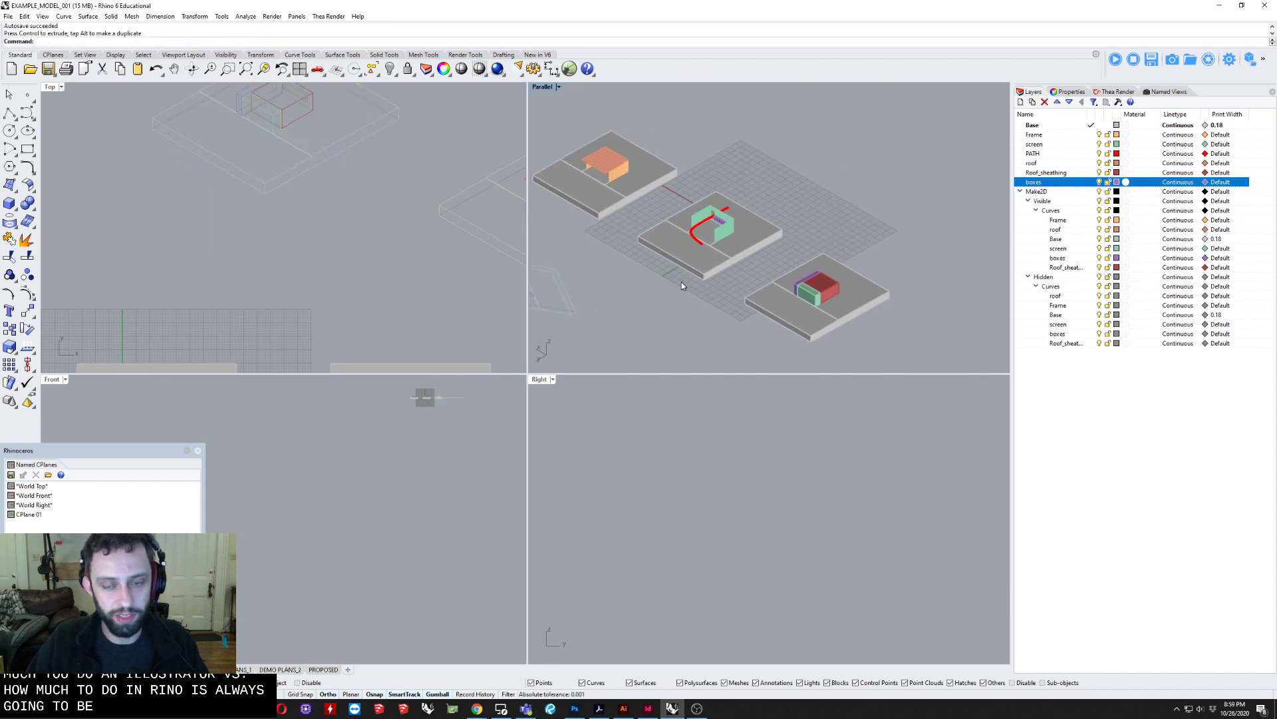
scroll(869, 330, "up", 4)
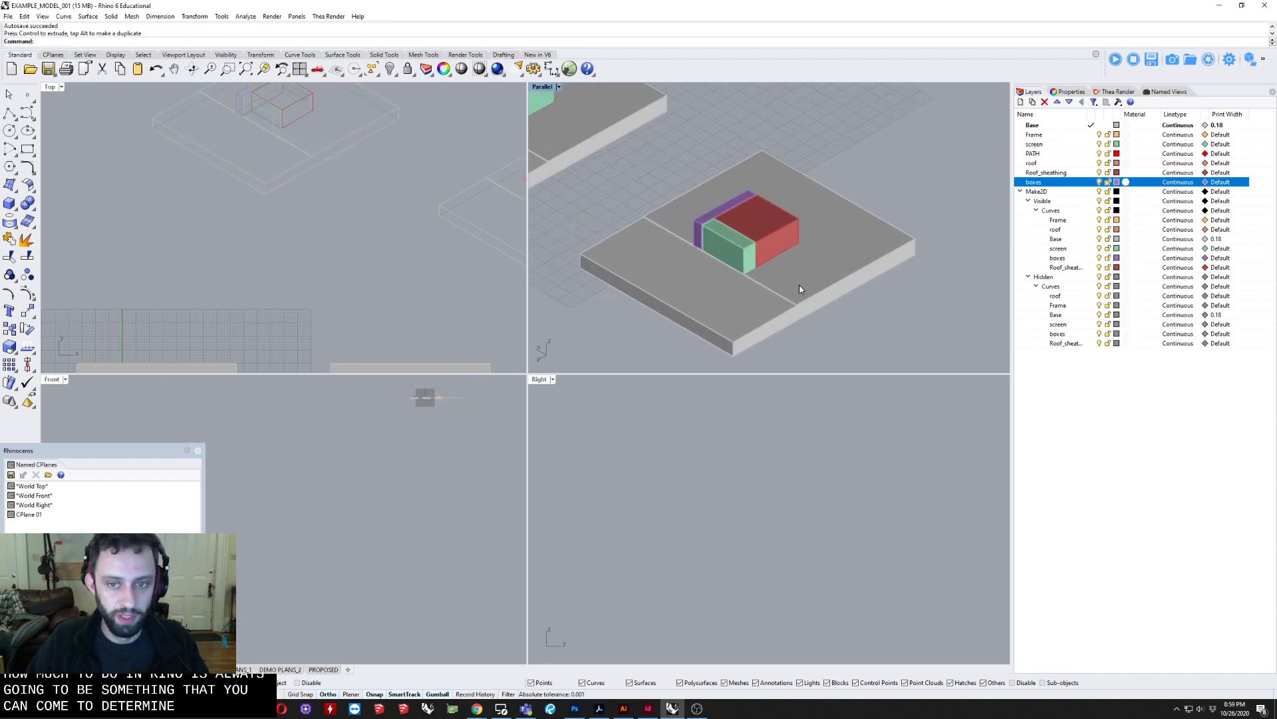
Maximise the Parallel viewport and pan to frame all three slab models.
double_click(537, 90)
scroll(633, 305, "down", 5)
left_click_drag(571, 333, 782, 521)
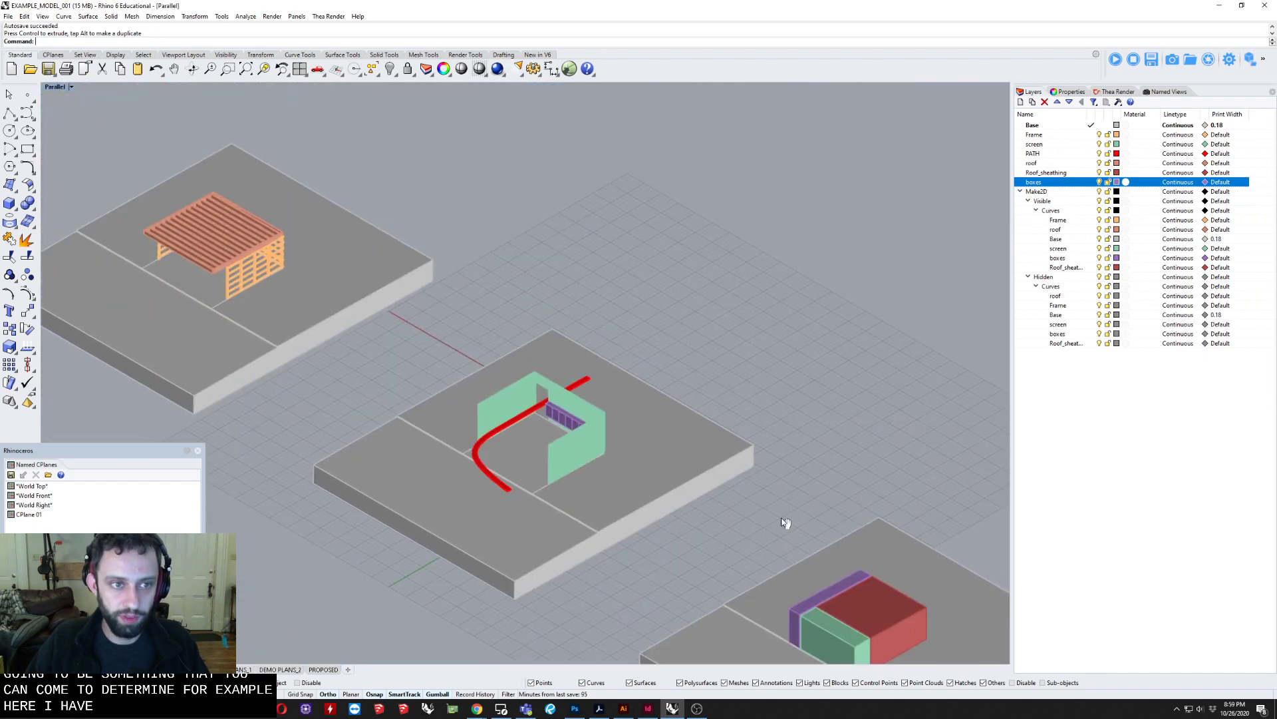
left_click_drag(584, 399, 417, 265)
scroll(735, 445, "down", 1)
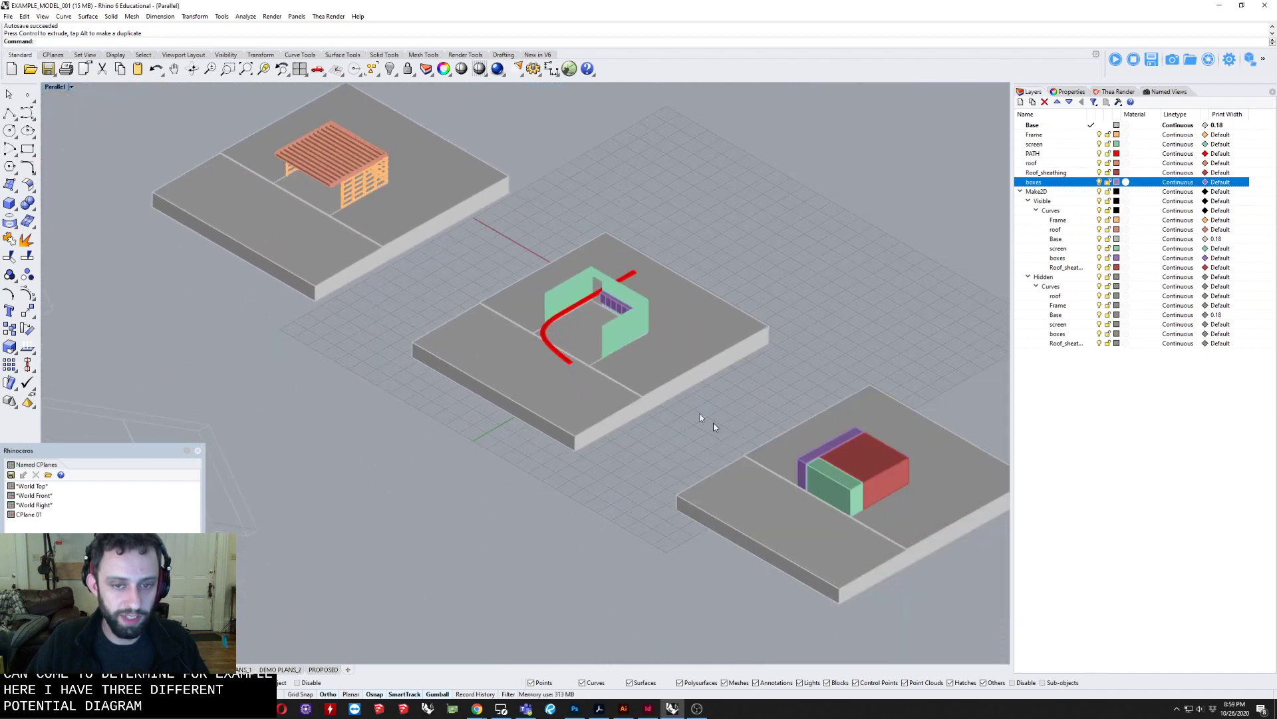
left_click_drag(735, 446, 580, 402)
left_click_drag(855, 486, 747, 409)
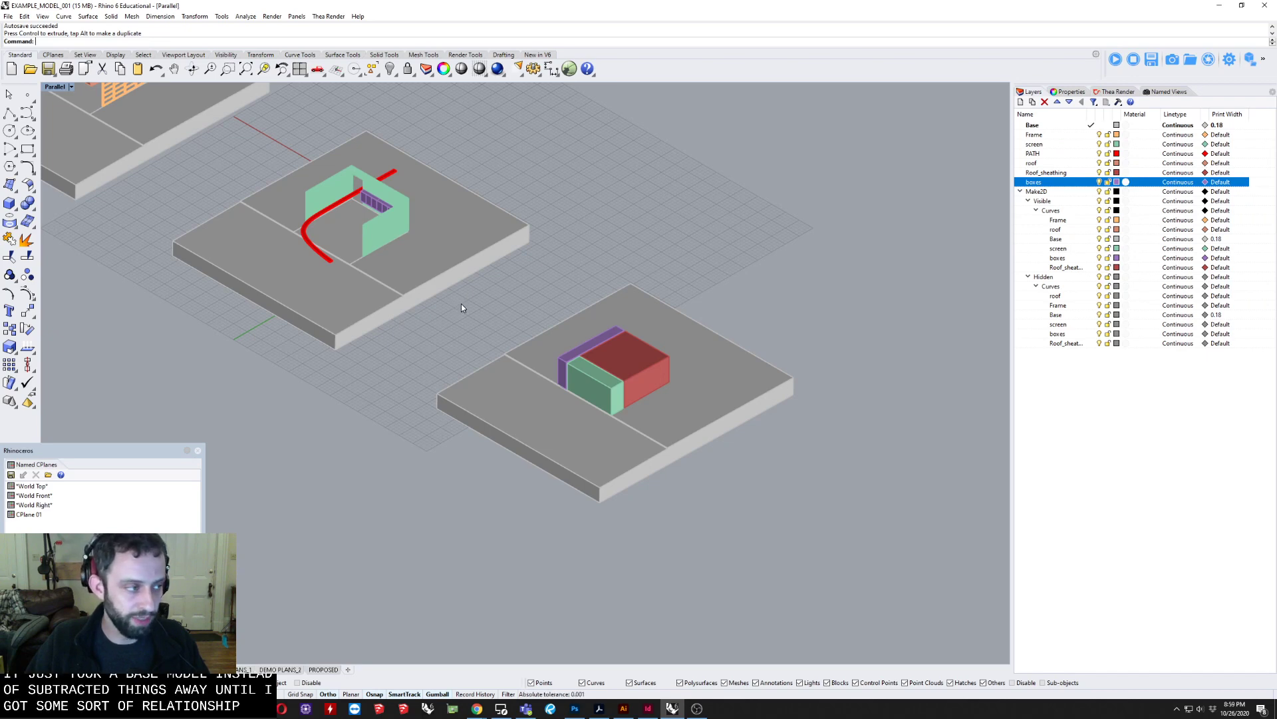
scroll(649, 390, "up", 3)
left_click(641, 359)
left_click(591, 409, "shift")
left_click(506, 330, "shift")
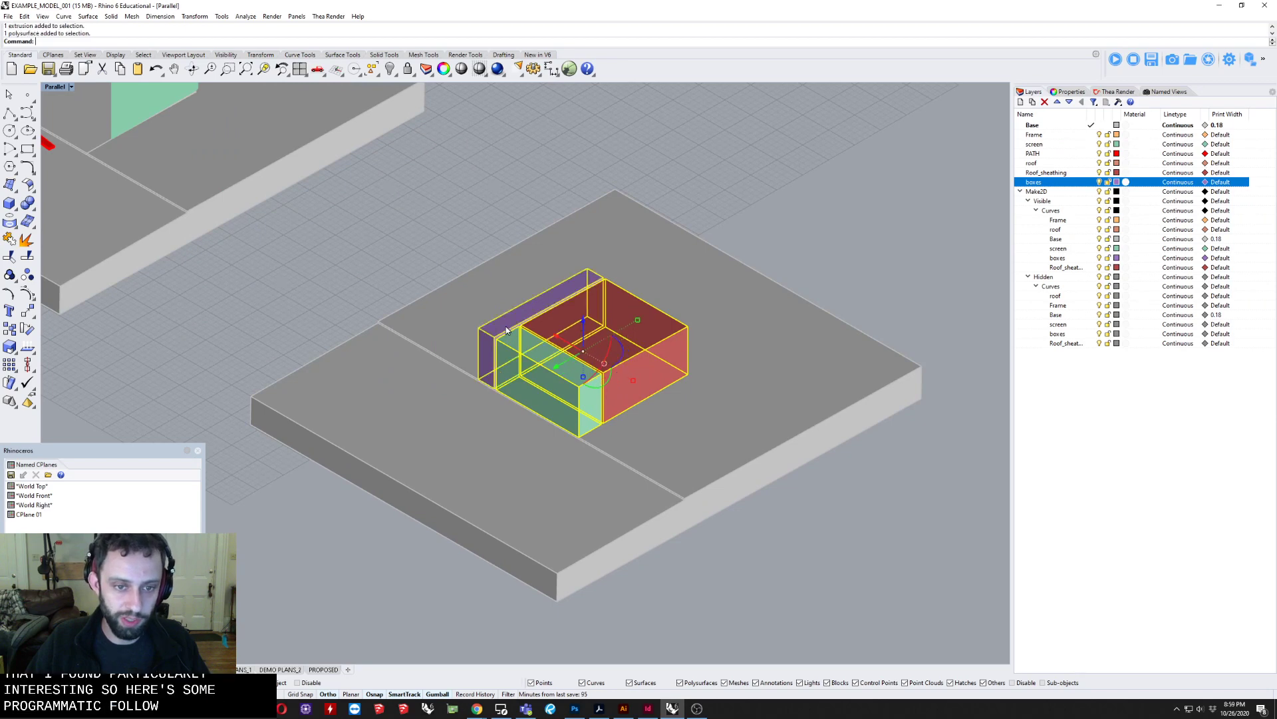
scroll(856, 585, "down", 5)
scroll(591, 389, "up", 5)
scroll(685, 489, "up", 5)
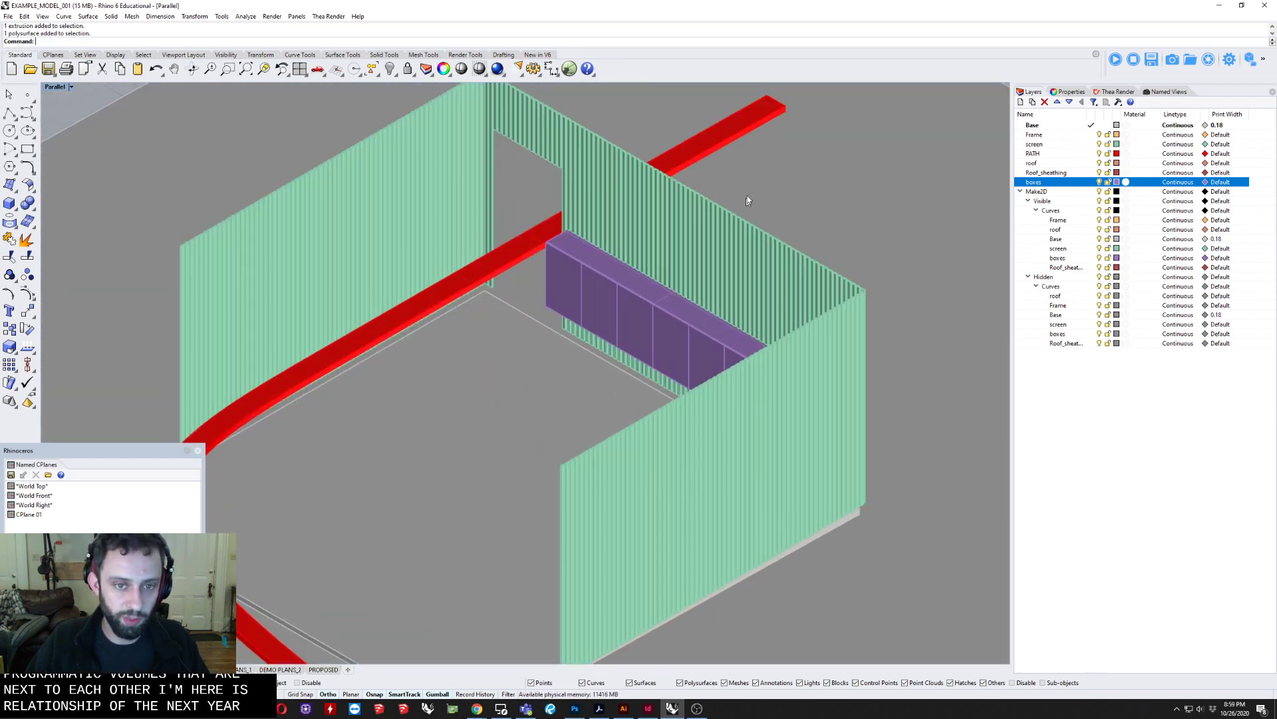
scroll(519, 260, "down", 6)
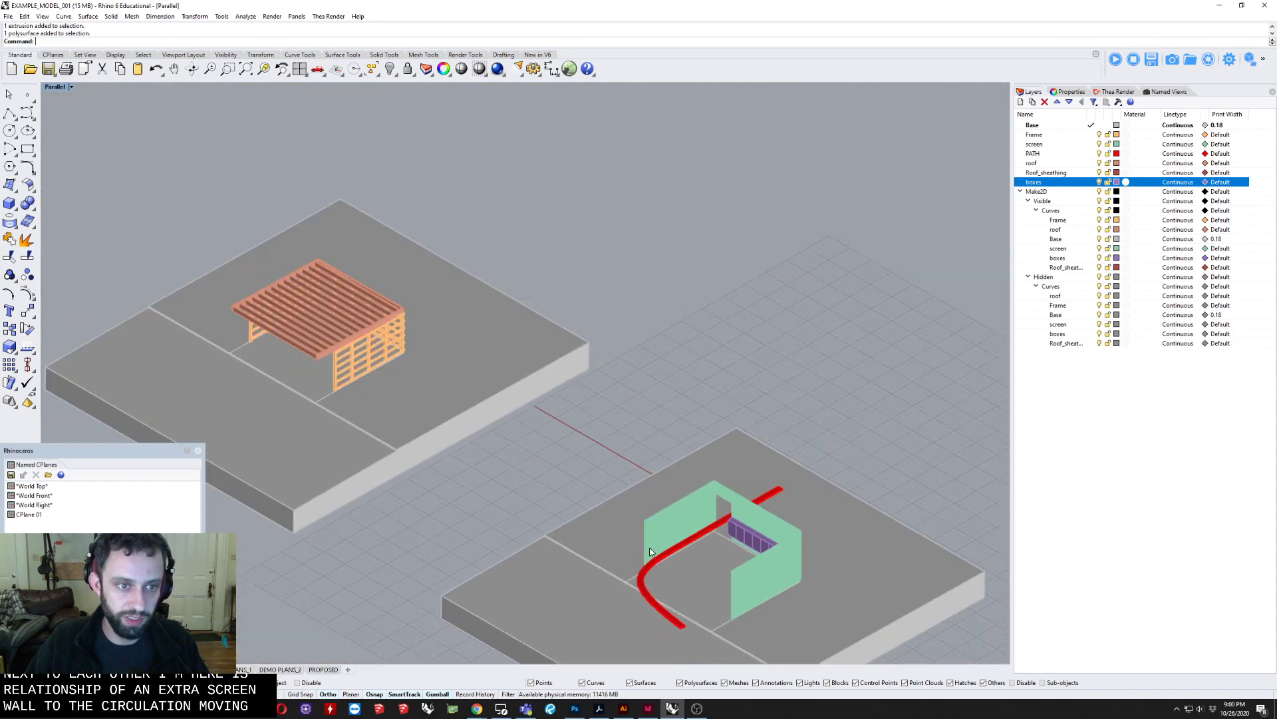
scroll(203, 297, "up", 5)
scroll(412, 382, "up", 5)
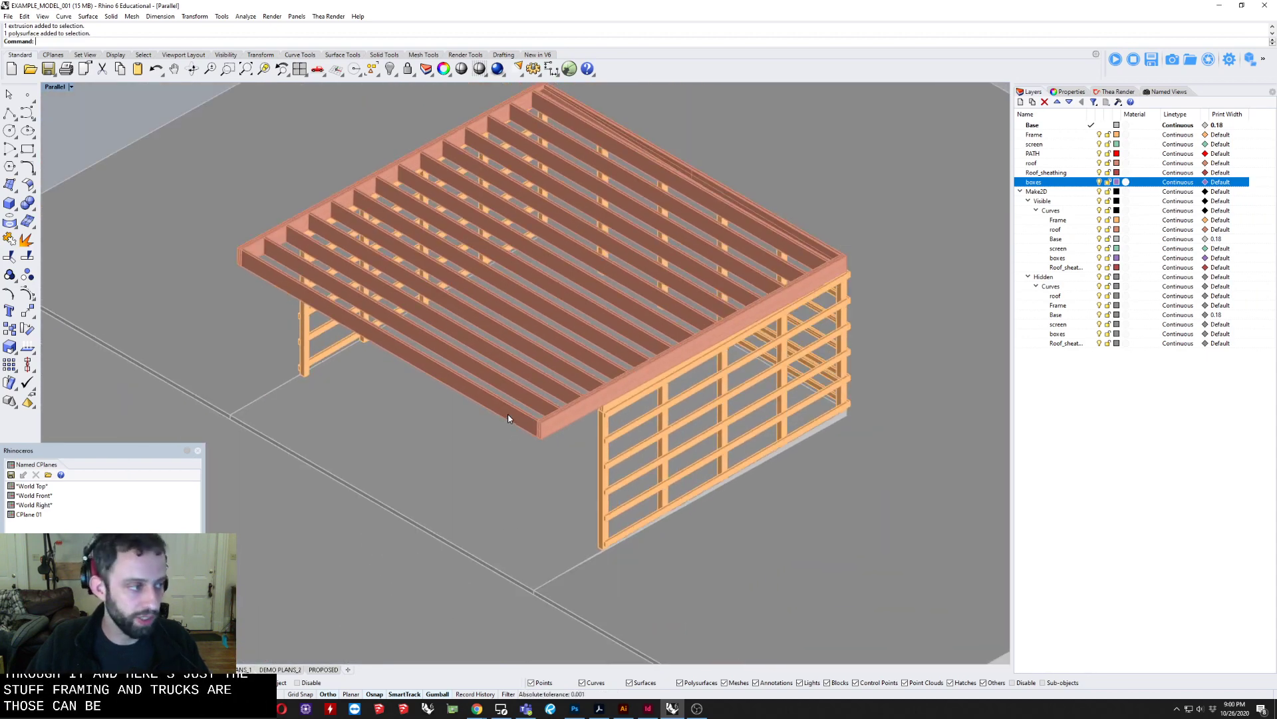
scroll(508, 418, "down", 6)
scroll(423, 313, "down", 4)
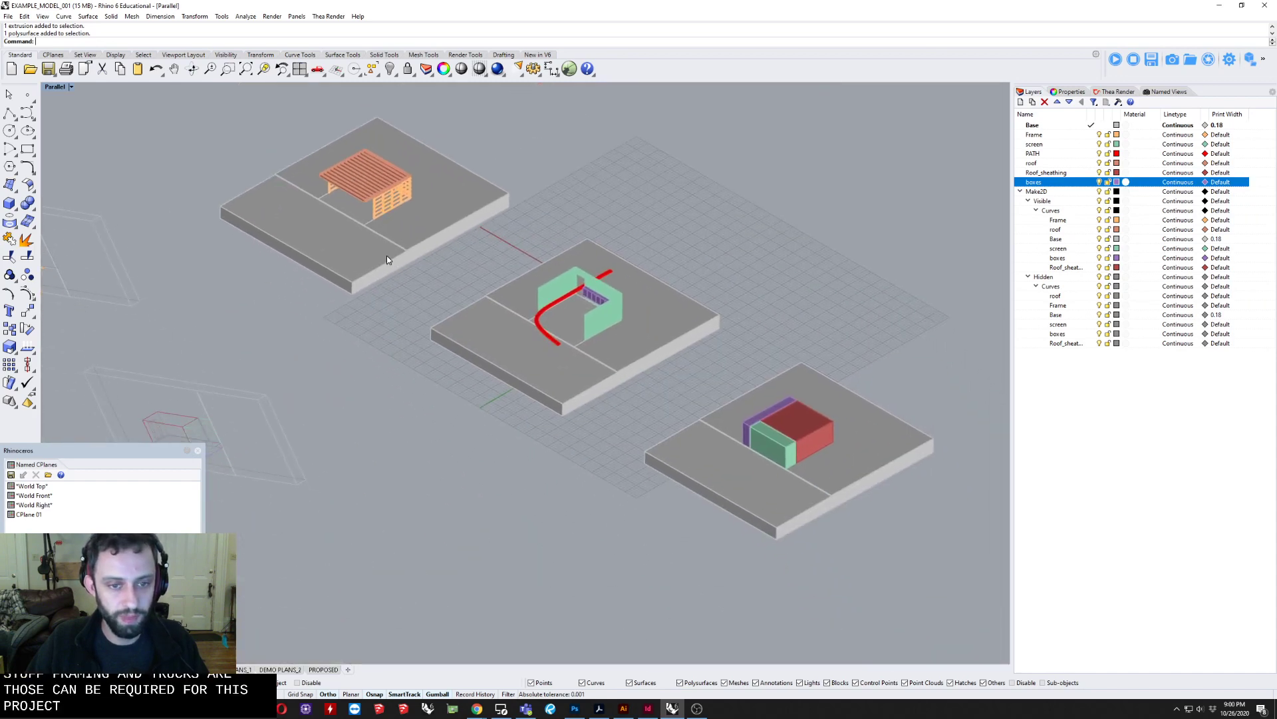